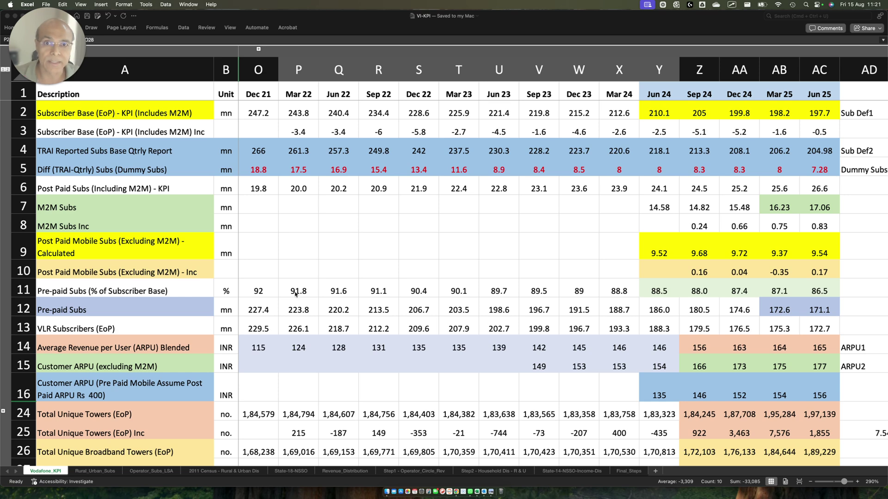
Examine the KPI subscriber base including M2M and its quarterly increments from Dec 21 to Jun 25.
mouse_move(136, 63)
left_mouse_down()
mouse_move(597, 340)
mouse_move(683, 371)
left_mouse_up()
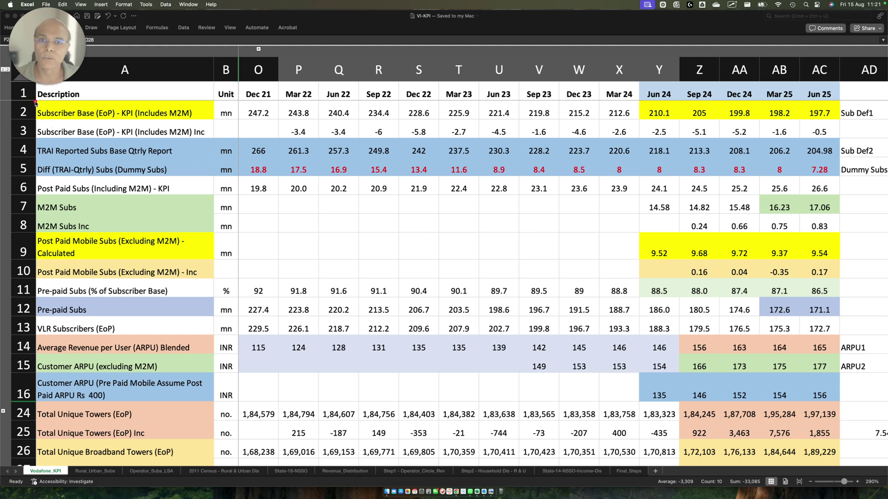
mouse_move(22, 97)
left_mouse_down()
mouse_move(46, 120)
mouse_move(209, 122)
left_mouse_up()
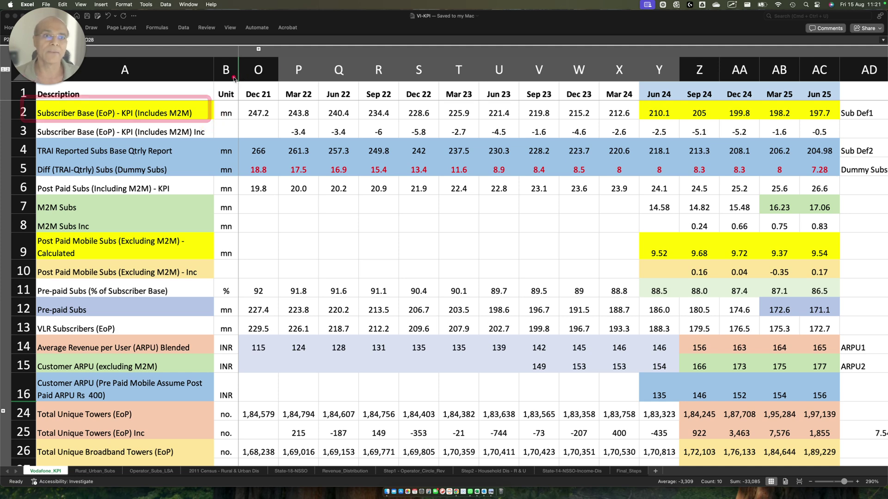
mouse_move(233, 78)
left_mouse_down()
mouse_move(271, 99)
mouse_move(844, 102)
left_mouse_up()
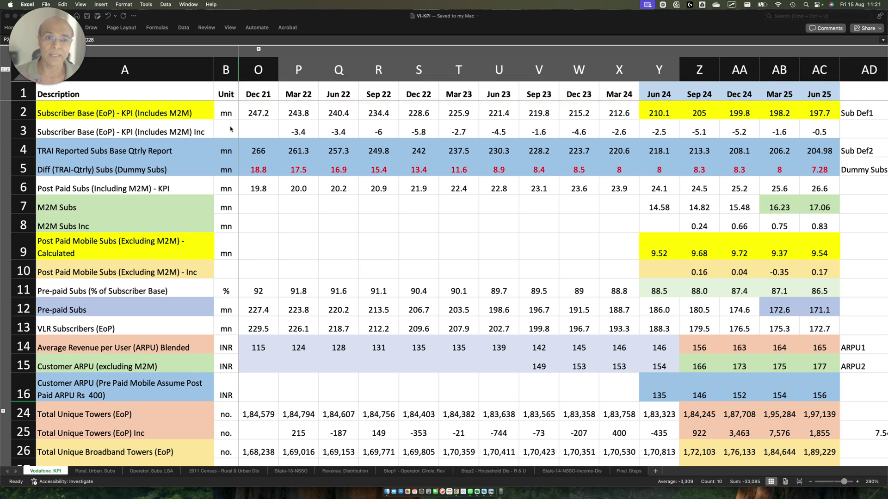
mouse_move(227, 101)
left_mouse_down()
mouse_move(844, 130)
mouse_move(832, 121)
left_mouse_up()
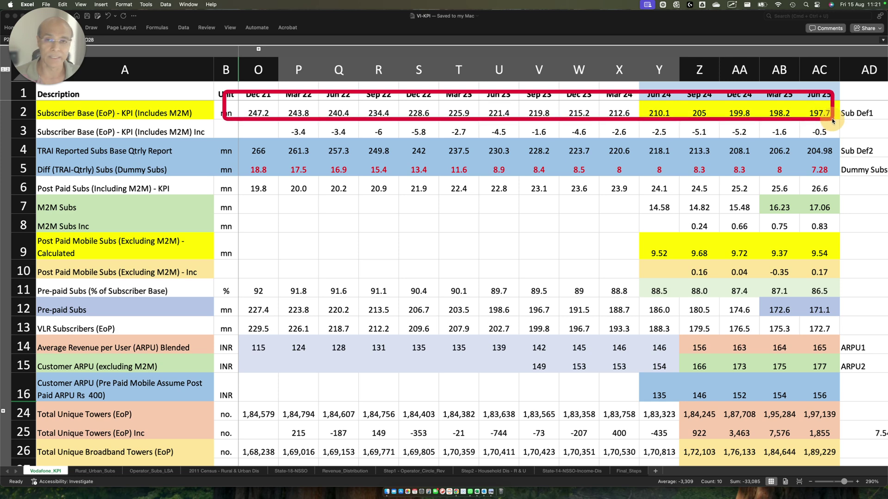
left_click_drag(39, 124, 852, 144)
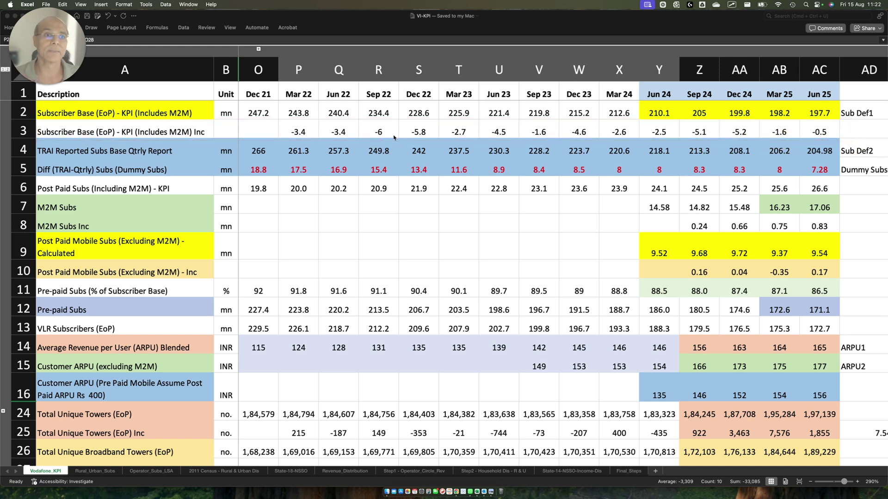
mouse_move(261, 121)
left_mouse_down()
mouse_move(284, 135)
mouse_move(344, 139)
mouse_move(706, 137)
left_mouse_up()
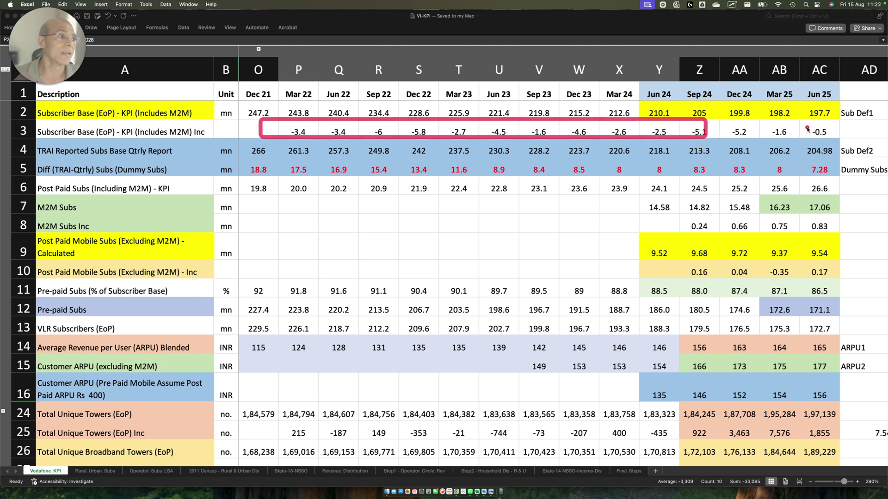
left_click_drag(794, 120, 864, 140)
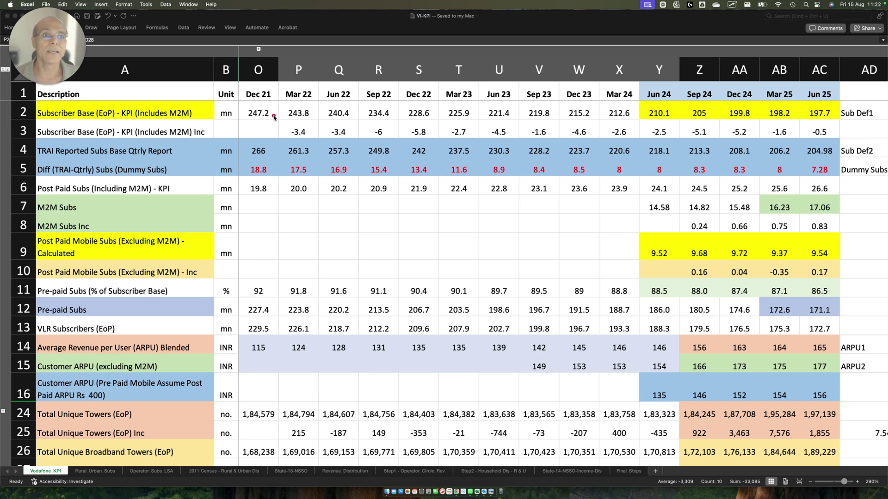
mouse_move(273, 116)
left_mouse_down()
mouse_move(368, 137)
mouse_move(683, 153)
mouse_move(845, 141)
left_mouse_up()
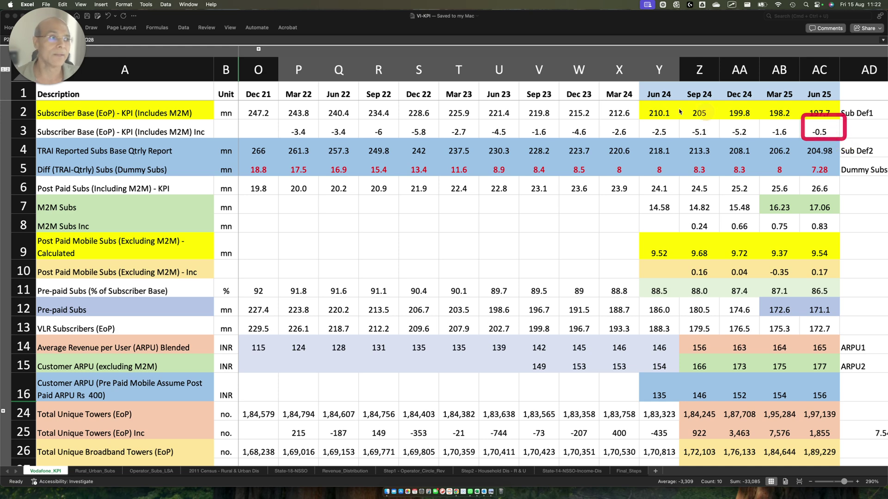
mouse_move(274, 117)
left_mouse_down()
mouse_move(294, 128)
mouse_move(792, 140)
left_mouse_up()
left_click_drag(794, 116, 846, 140)
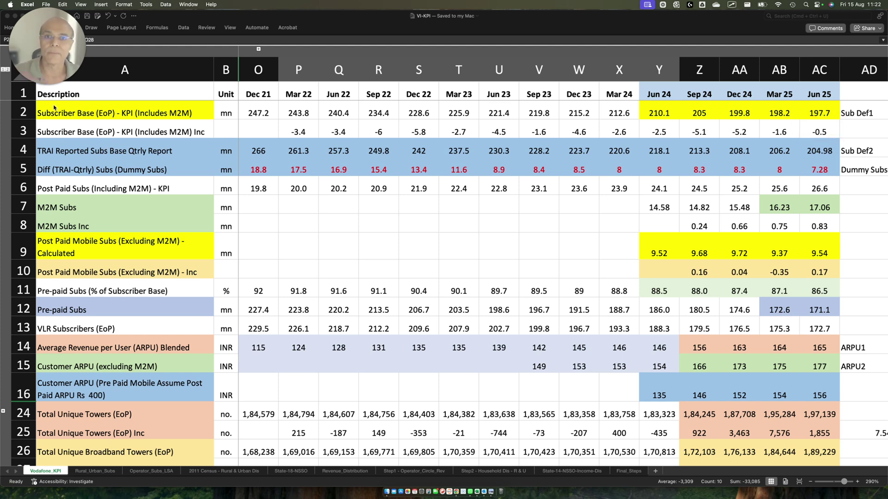
Compare the KPI subscriber base with the TRAI reported base and examine the dummy subscriber difference across the quarters.
left_click_drag(60, 106, 211, 119)
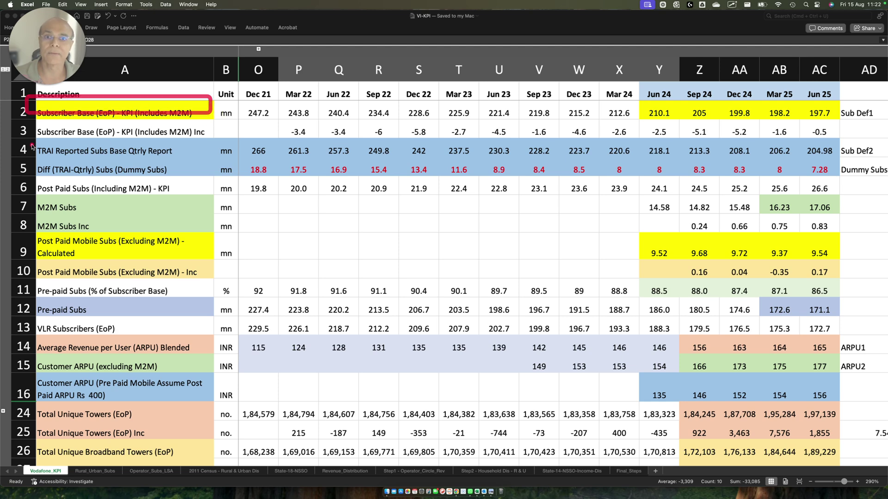
left_click_drag(18, 139, 211, 159)
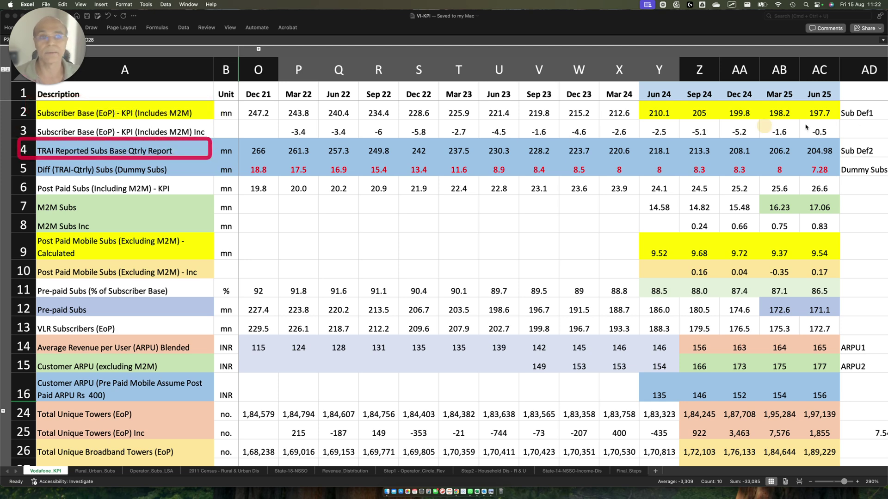
mouse_move(837, 95)
left_mouse_down()
mouse_move(883, 123)
mouse_move(885, 159)
left_mouse_up()
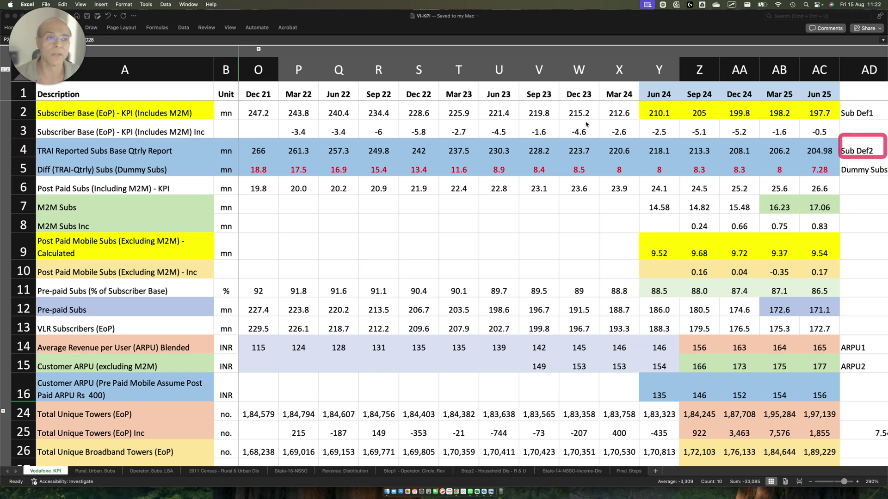
mouse_move(243, 140)
left_mouse_down()
mouse_move(594, 165)
mouse_move(834, 157)
left_mouse_up()
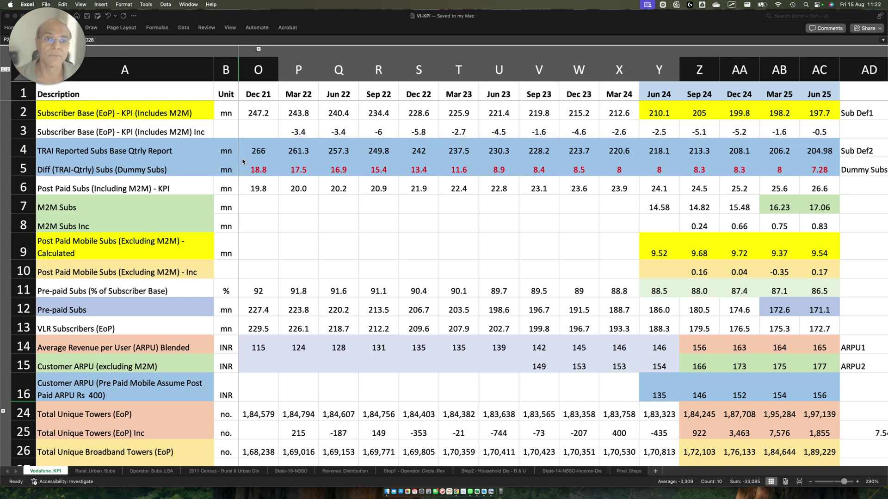
mouse_move(235, 158)
left_mouse_down()
mouse_move(267, 171)
mouse_move(526, 177)
left_mouse_up()
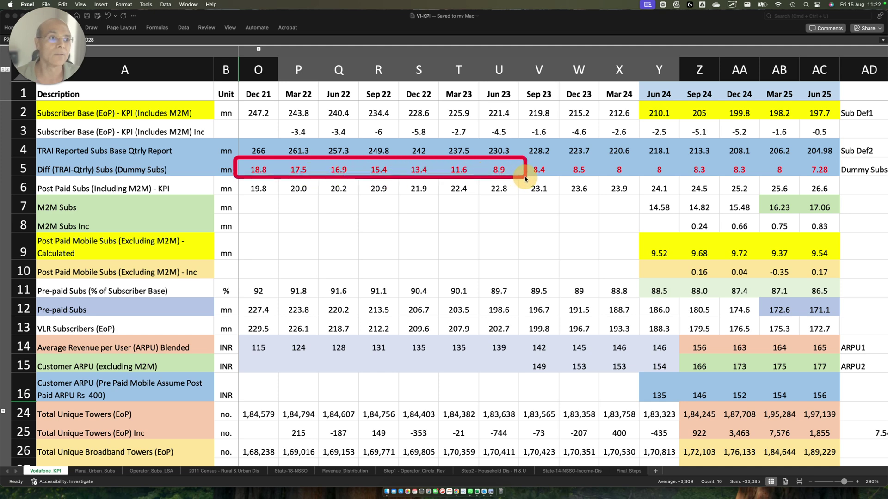
left_click_drag(469, 79, 514, 99)
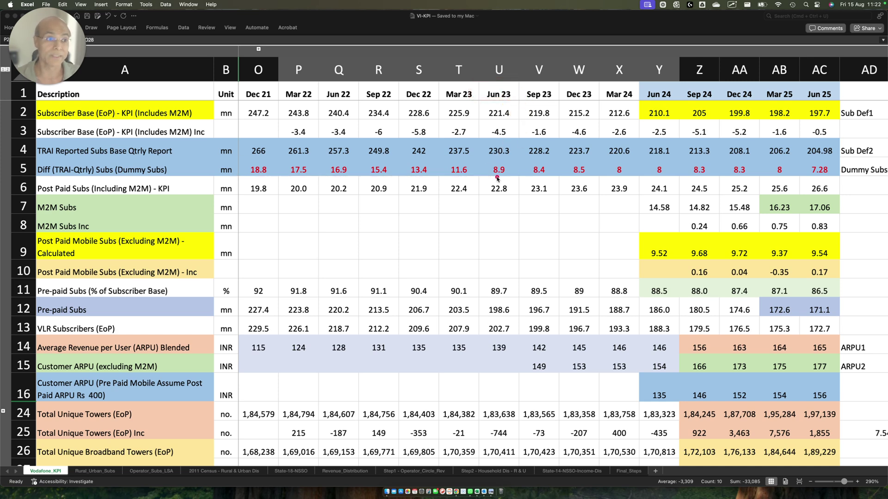
left_click_drag(518, 154, 842, 181)
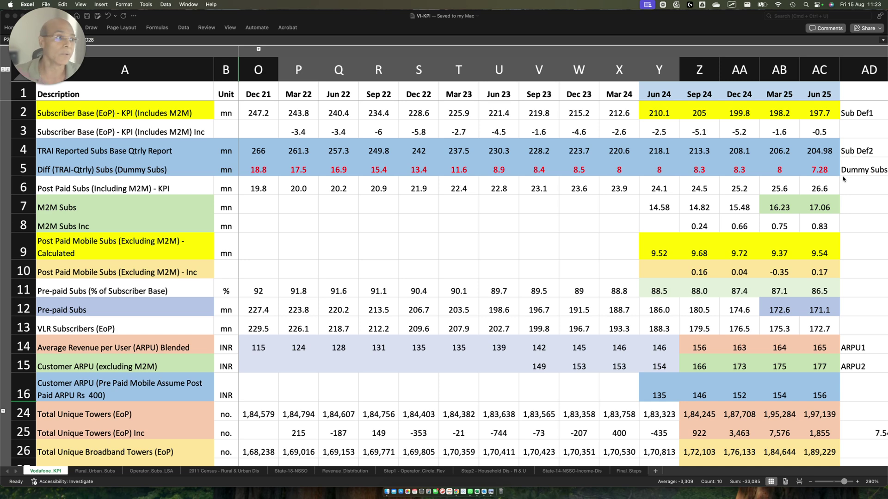
left_click_drag(806, 157, 855, 180)
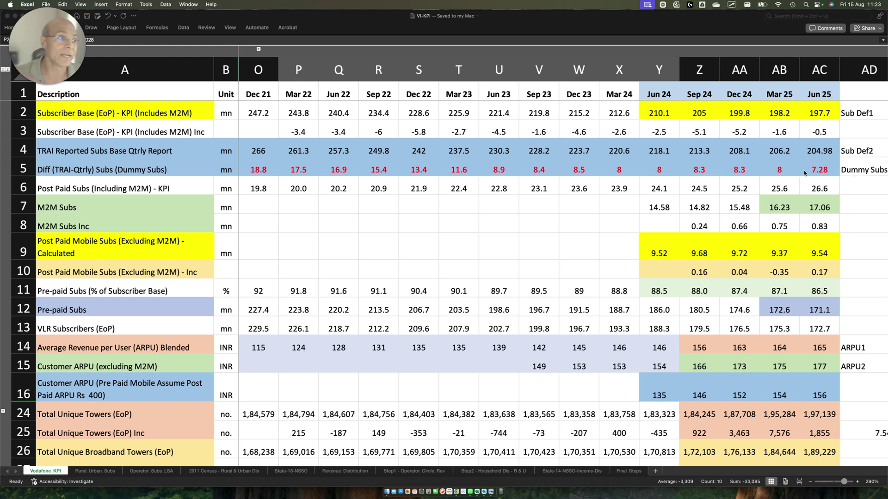
mouse_move(472, 155)
left_mouse_down()
mouse_move(735, 178)
mouse_move(856, 177)
left_mouse_up()
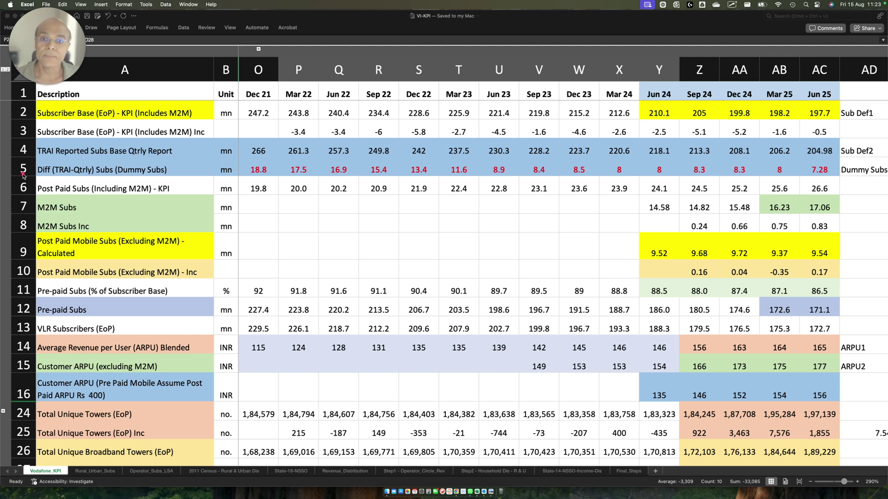
Examine the post-paid subscribers including M2M, the M2M subscribers and the calculated post-paid mobile subscribers excluding M2M.
mouse_move(22, 175)
left_mouse_down()
mouse_move(55, 193)
mouse_move(172, 196)
mouse_move(209, 181)
mouse_move(260, 193)
mouse_move(453, 199)
mouse_move(831, 197)
left_mouse_up()
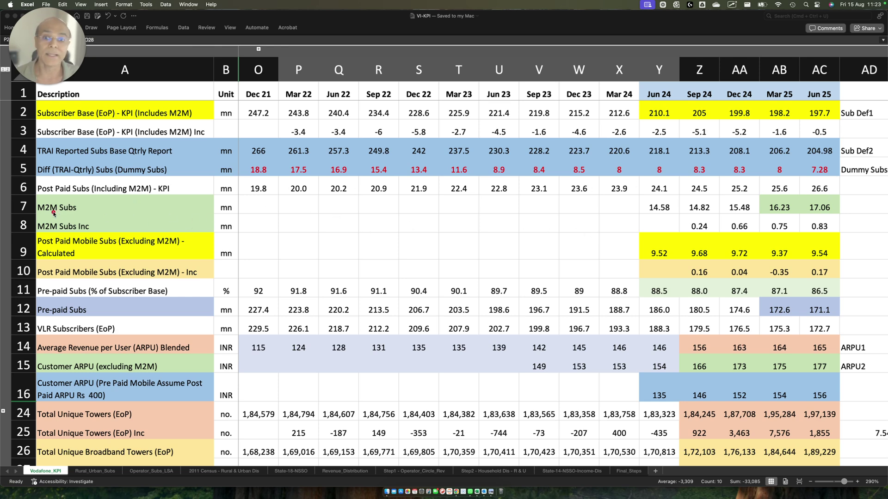
mouse_move(24, 229)
left_mouse_down()
mouse_move(137, 259)
mouse_move(844, 266)
left_mouse_up()
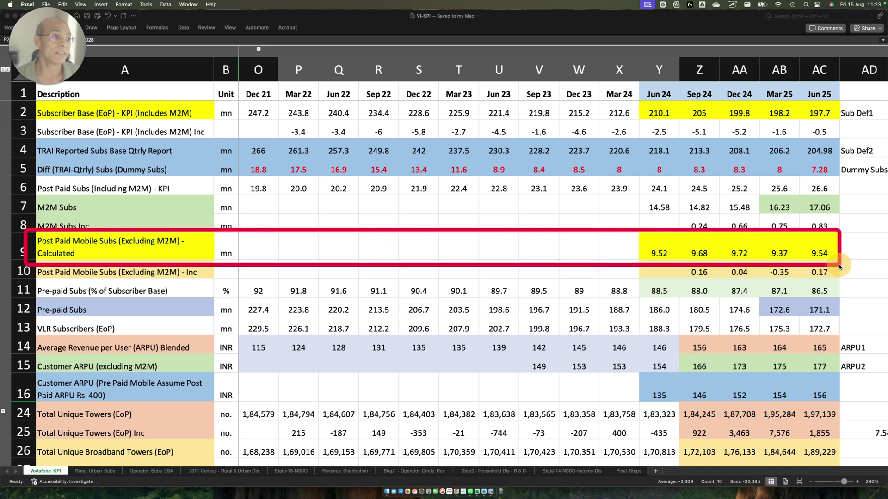
left_click_drag(629, 224, 848, 267)
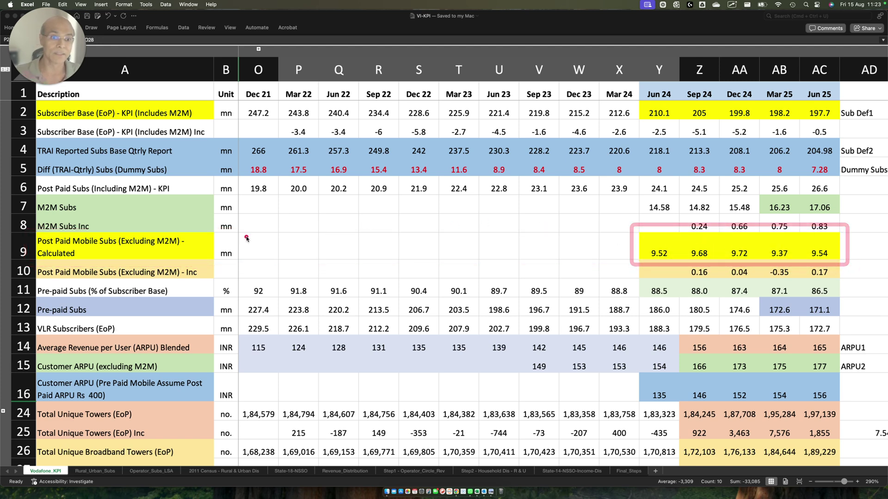
left_click_drag(241, 237, 634, 260)
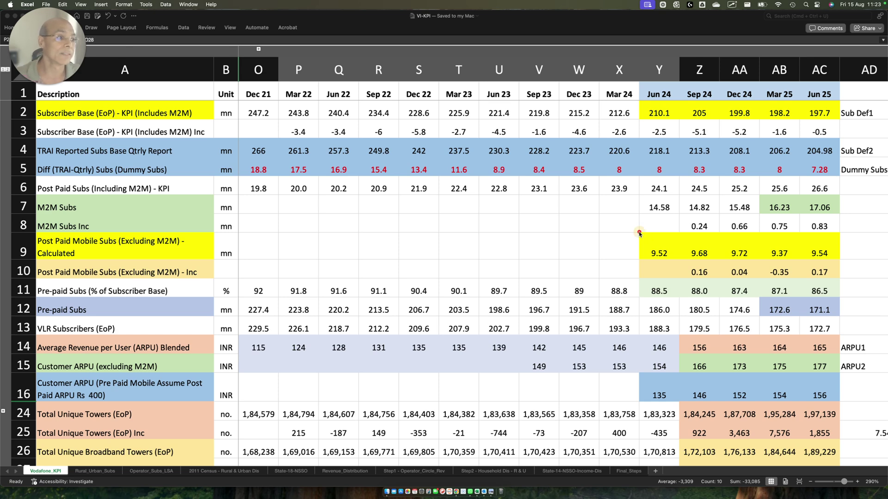
left_click_drag(639, 234, 837, 262)
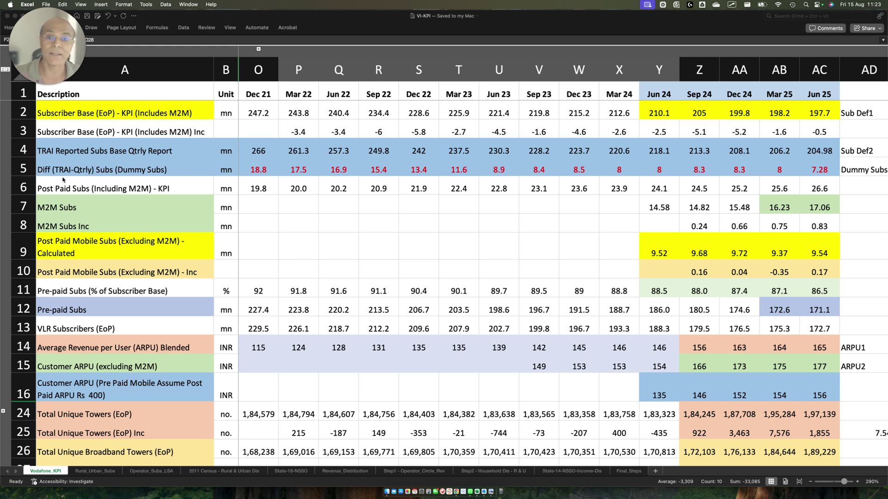
mouse_move(28, 175)
left_mouse_down()
mouse_move(157, 191)
mouse_move(837, 197)
left_mouse_up()
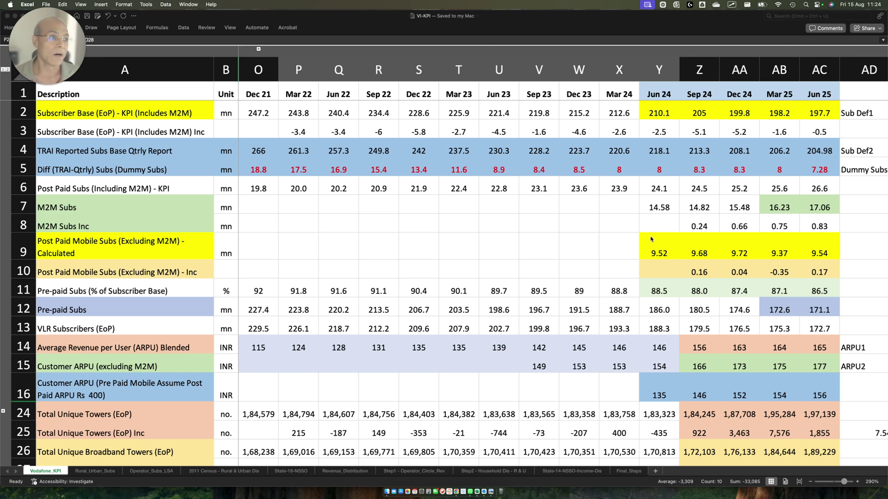
mouse_move(624, 232)
left_mouse_down()
mouse_move(783, 264)
mouse_move(861, 265)
left_mouse_up()
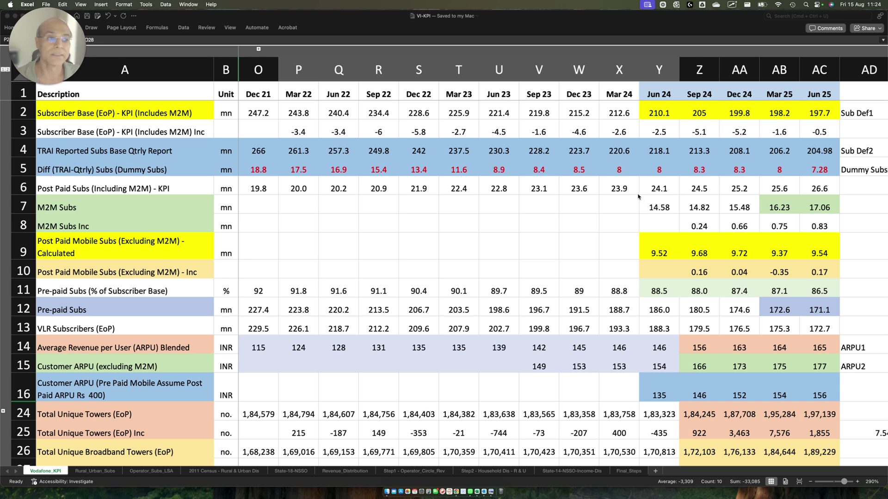
mouse_move(634, 193)
left_mouse_down()
mouse_move(646, 206)
mouse_move(843, 216)
left_mouse_up()
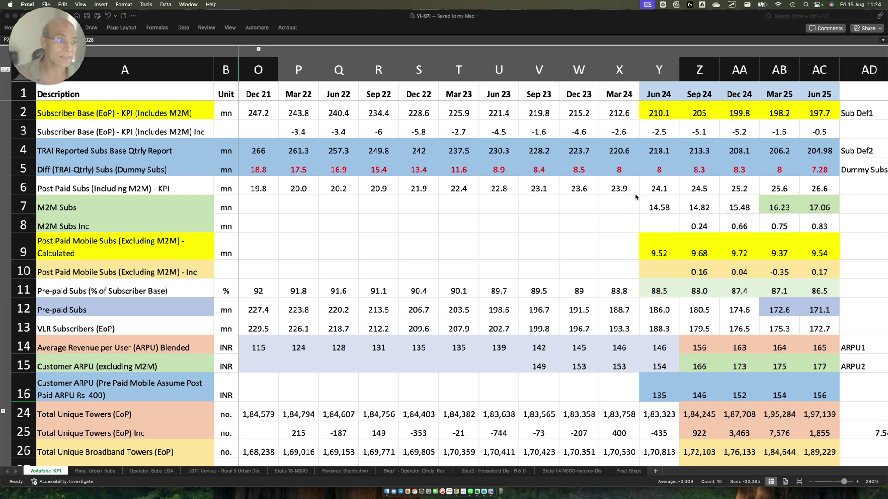
mouse_move(636, 197)
left_mouse_down()
mouse_move(764, 218)
mouse_move(746, 211)
left_mouse_up()
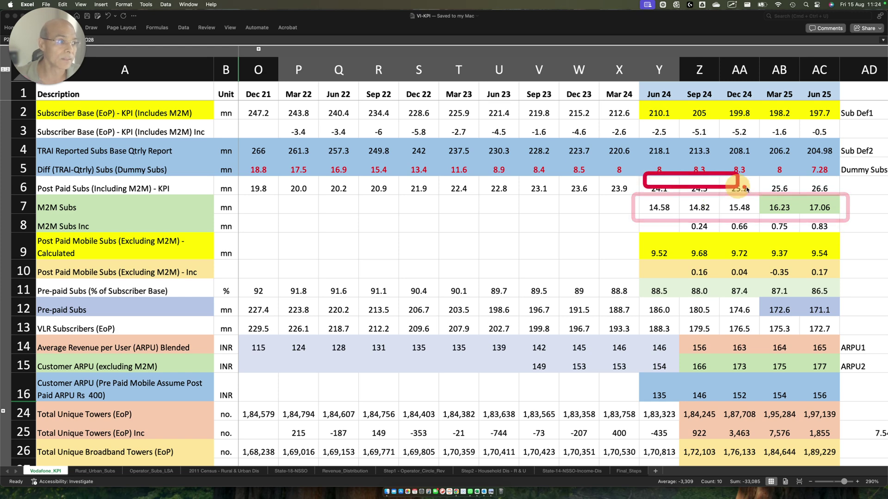
mouse_move(639, 240)
left_mouse_down()
mouse_move(785, 265)
mouse_move(858, 264)
left_mouse_up()
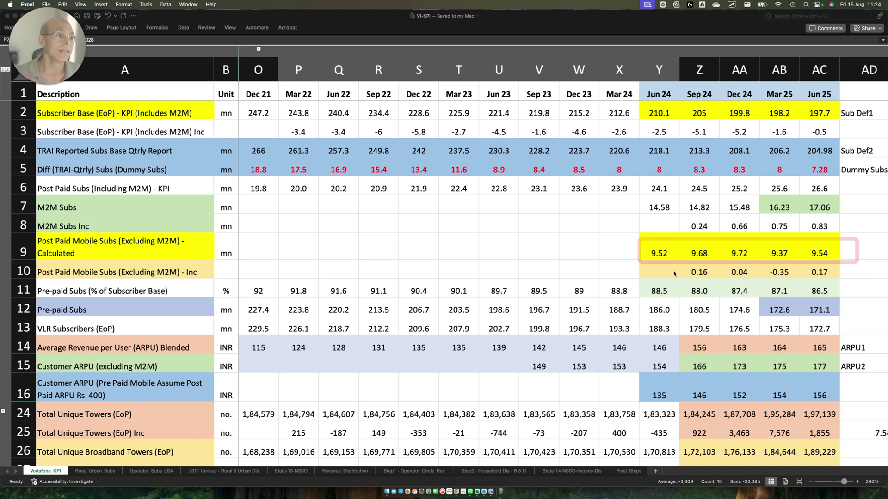
Review the quarterly increments of post-paid mobile subscribers excluding M2M from Sep 24 to Jun 25.
mouse_move(665, 263)
left_mouse_down()
mouse_move(716, 280)
mouse_move(723, 271)
mouse_move(751, 278)
left_mouse_up()
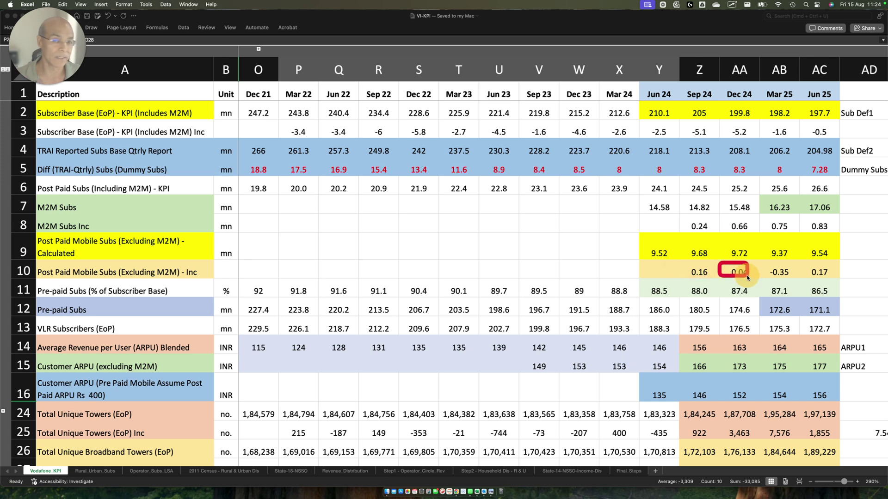
left_click_drag(721, 89, 763, 103)
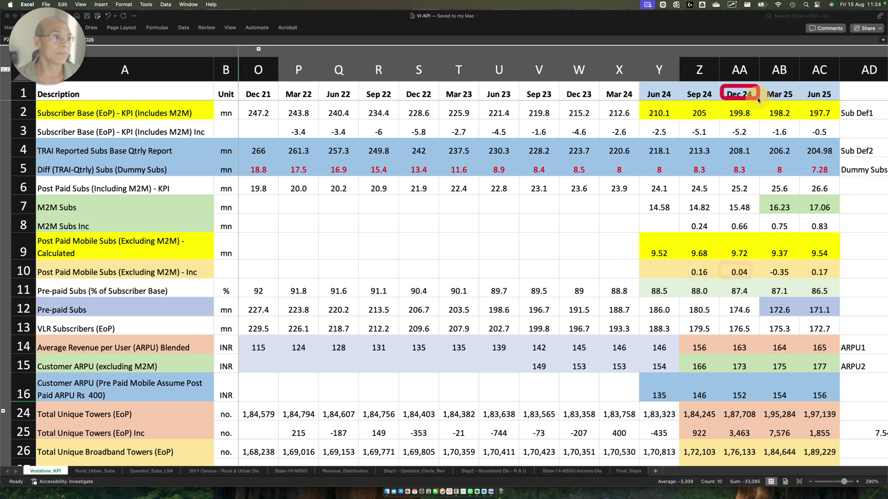
mouse_move(764, 267)
left_mouse_down()
mouse_move(766, 276)
mouse_move(790, 262)
mouse_move(799, 278)
left_mouse_up()
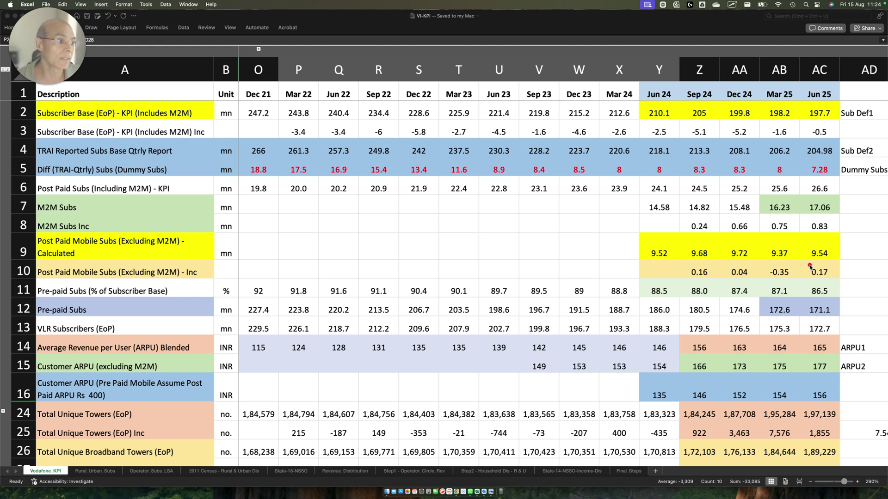
left_click_drag(810, 265, 850, 281)
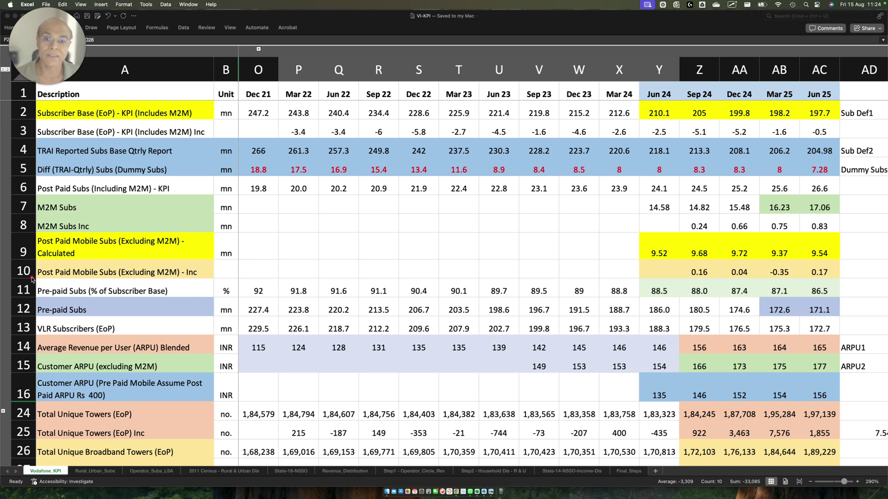
Compare the pre-paid share of the subscriber base with the calculated post-paid mobile subscribers between Jun 24 and Jun 25.
mouse_move(32, 279)
left_mouse_down()
mouse_move(139, 298)
mouse_move(261, 299)
left_mouse_up()
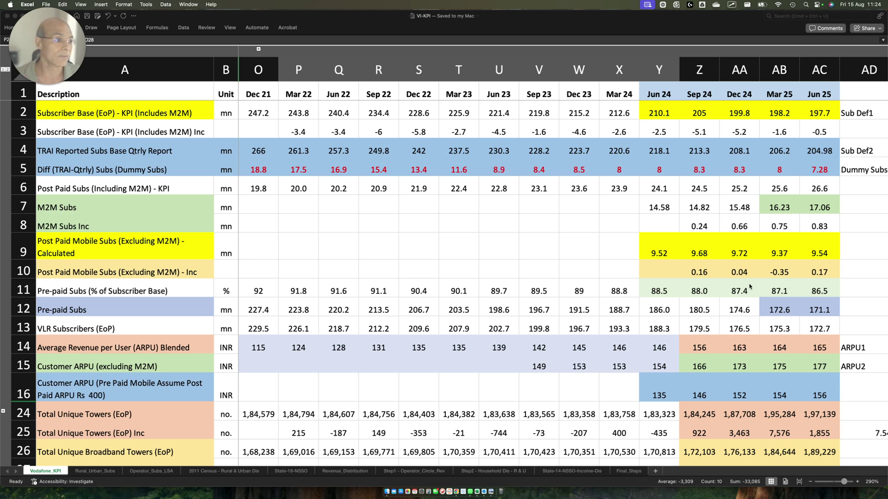
left_click_drag(633, 232, 687, 267)
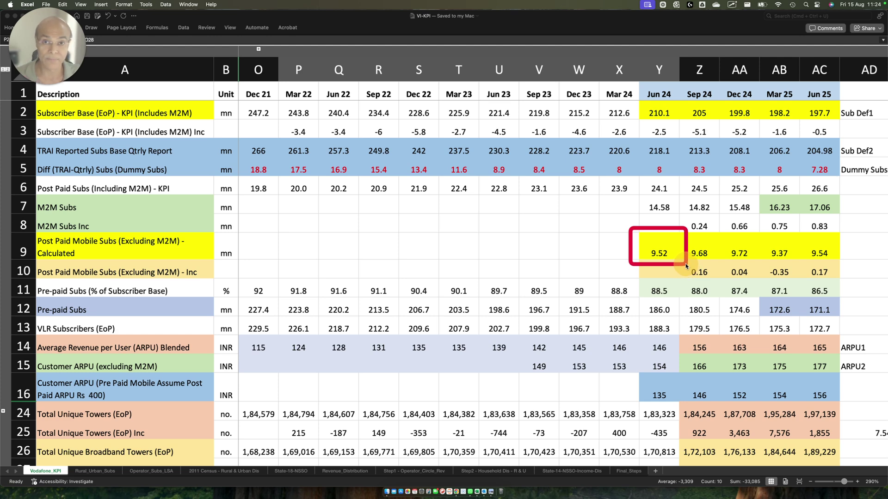
left_click_drag(638, 278, 679, 299)
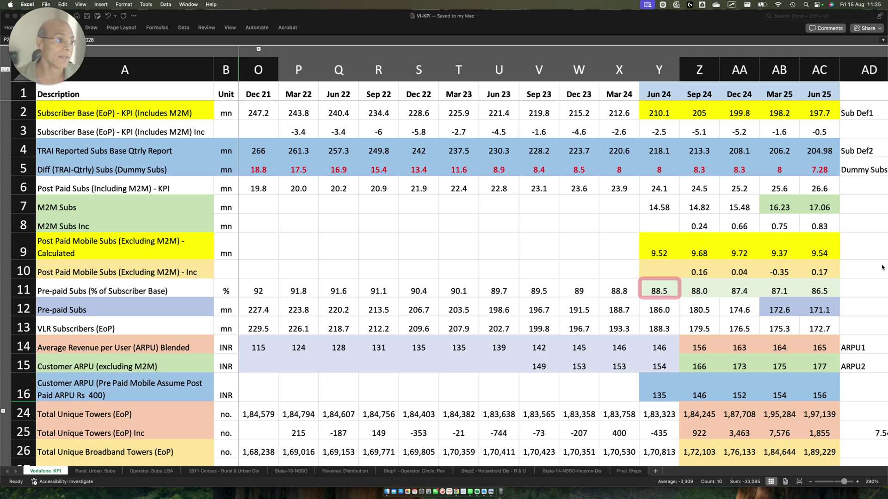
left_click_drag(803, 233, 853, 260)
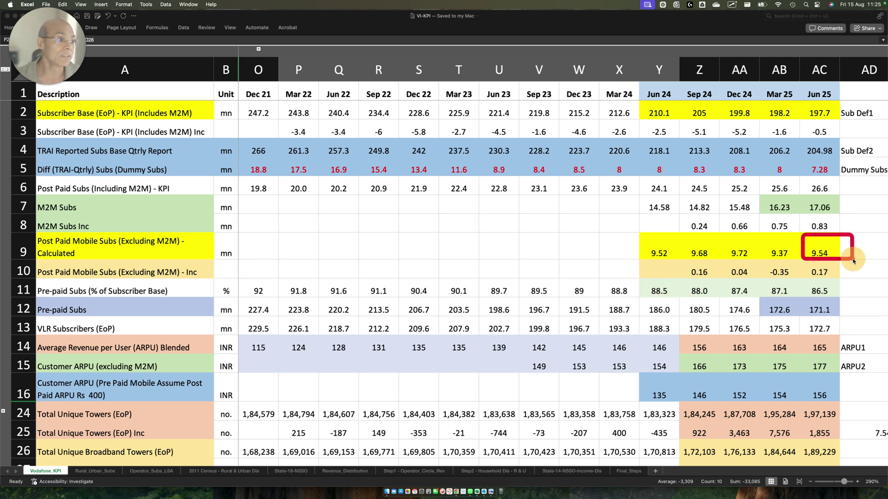
left_click_drag(640, 240, 677, 262)
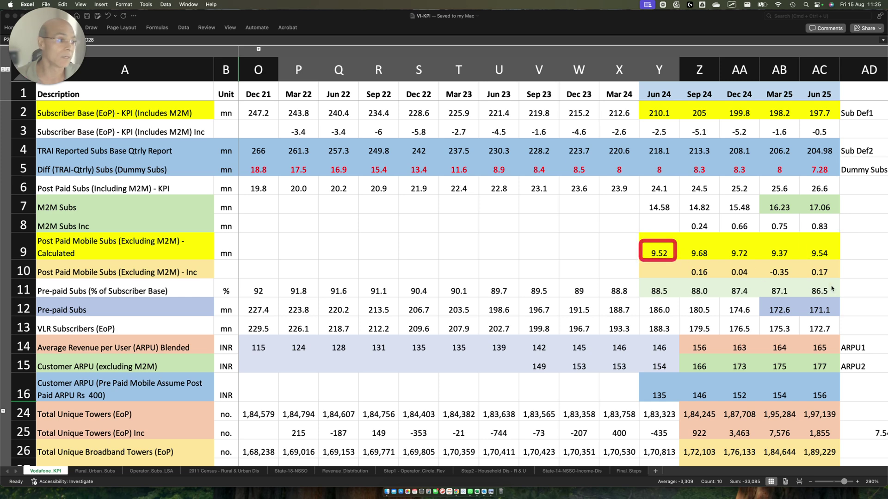
left_click_drag(805, 278, 845, 301)
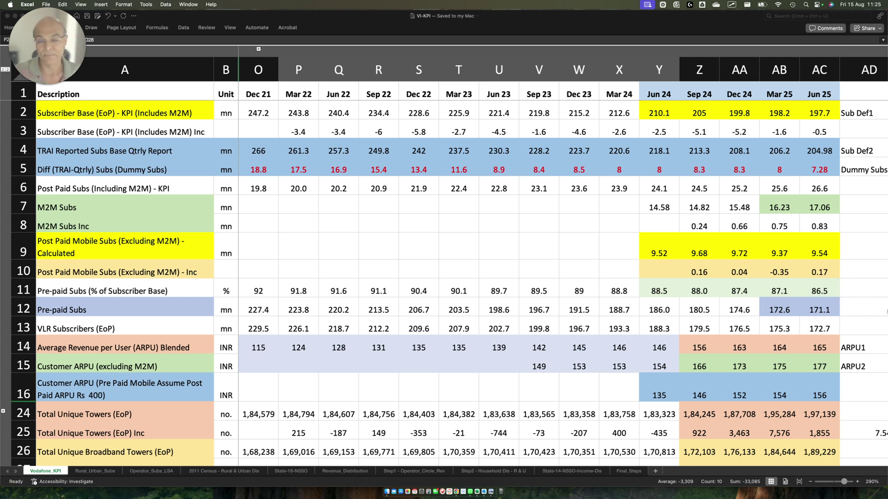
left_click_drag(644, 282, 677, 300)
left_click_drag(797, 280, 848, 302)
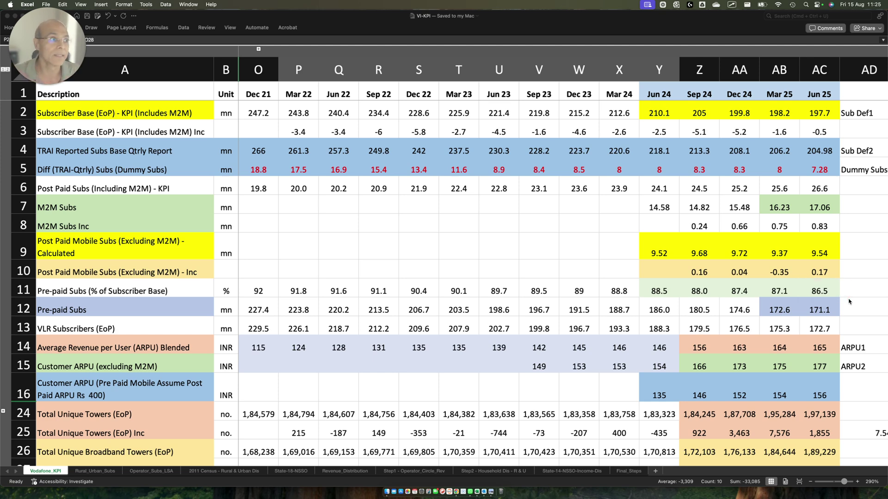
left_click_drag(804, 94, 845, 128)
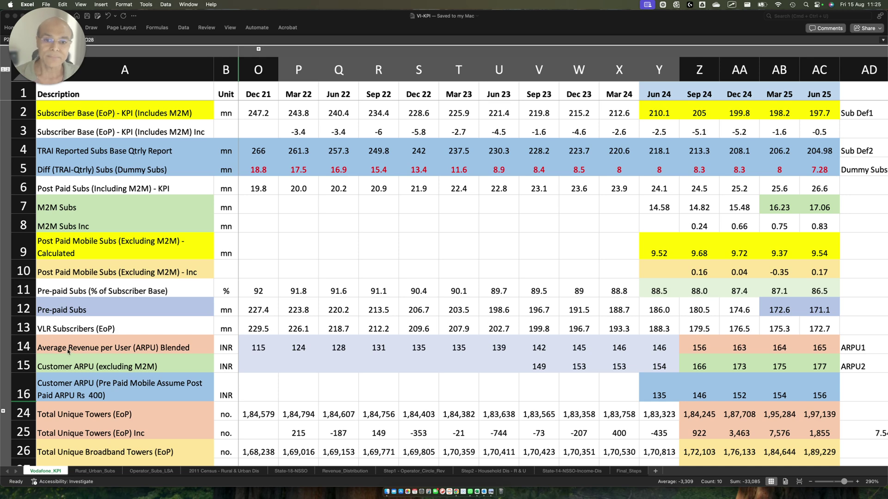
Examine the blended average revenue per user from Sep 24 to Jun 25.
scroll(52, 342, "down", 1)
mouse_move(37, 324)
left_mouse_down()
mouse_move(92, 342)
mouse_move(194, 345)
left_mouse_up()
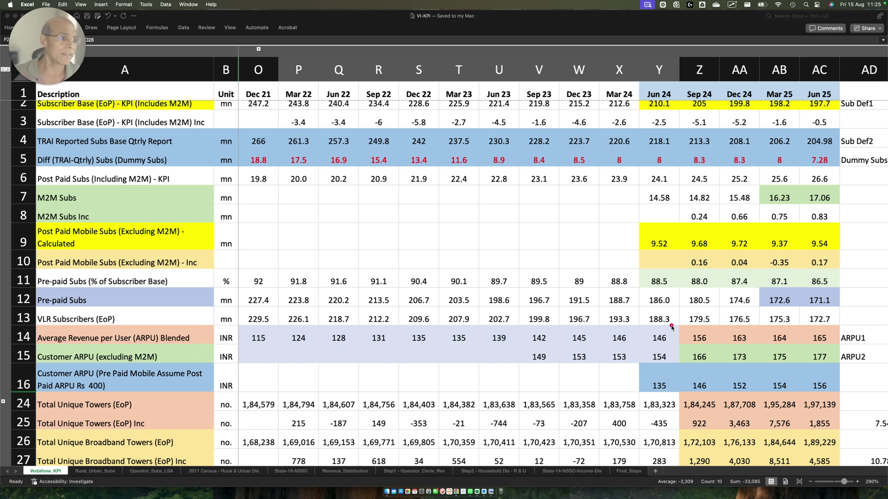
left_click_drag(673, 325, 839, 350)
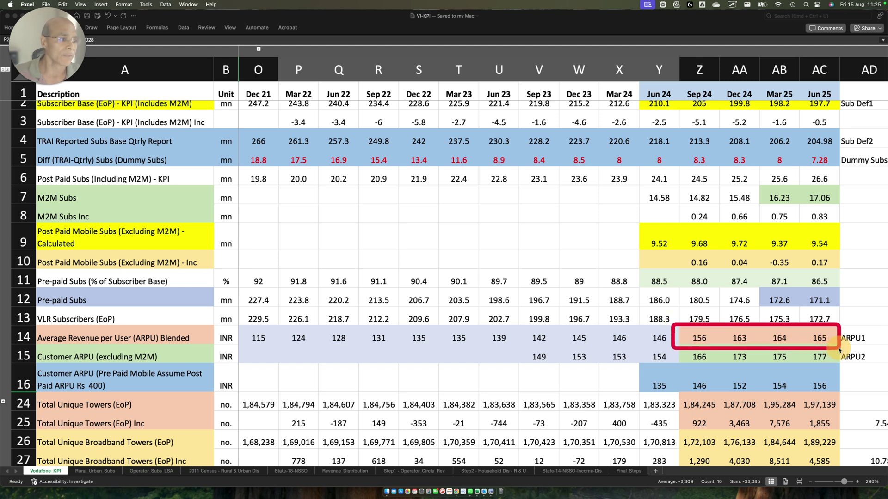
left_click_drag(685, 329, 723, 348)
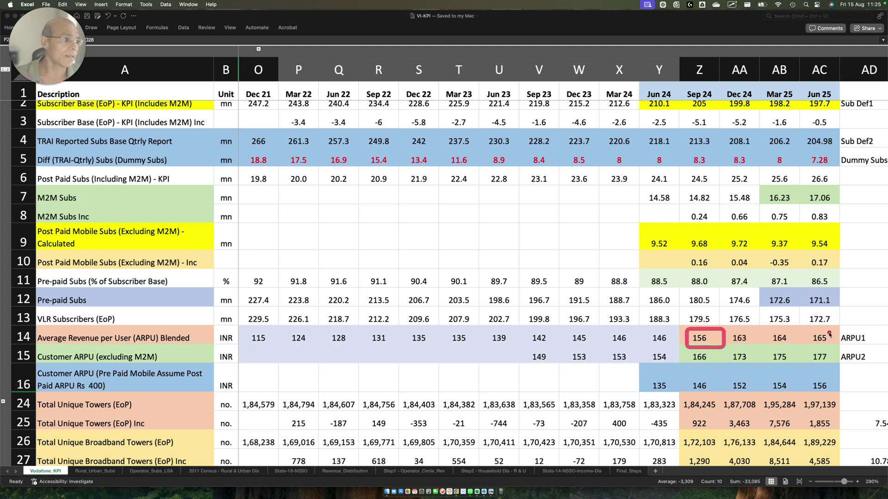
left_click_drag(802, 326, 833, 346)
mouse_move(762, 326)
left_mouse_down()
mouse_move(792, 347)
mouse_move(850, 346)
left_mouse_up()
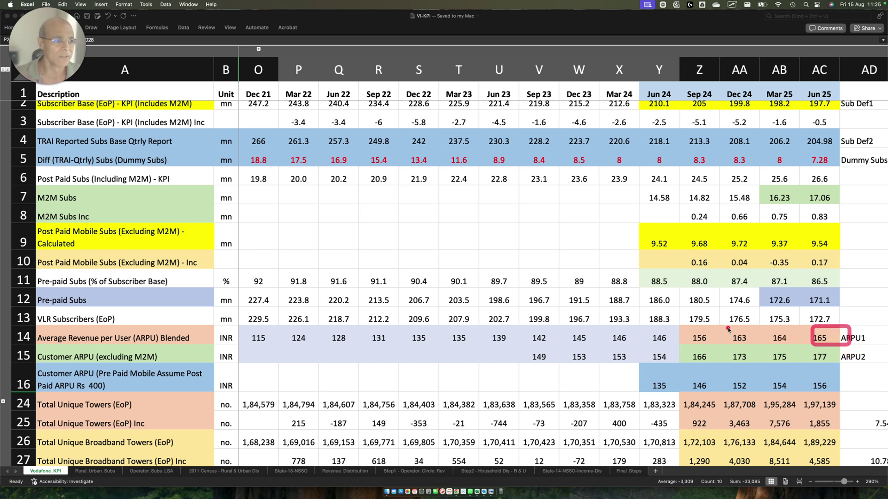
mouse_move(729, 329)
left_mouse_down()
mouse_move(758, 347)
mouse_move(848, 351)
left_mouse_up()
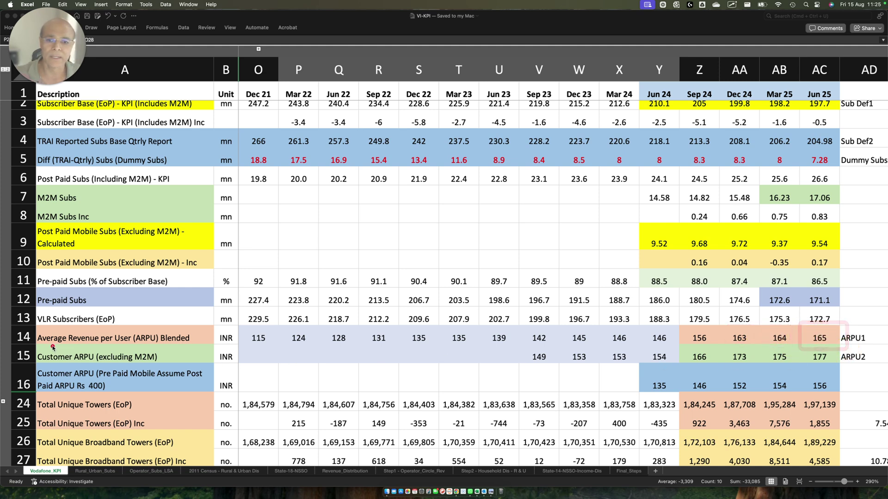
Review the customer ARPU excluding M2M from Sep 24 to Jun 25.
left_click_drag(28, 343, 184, 362)
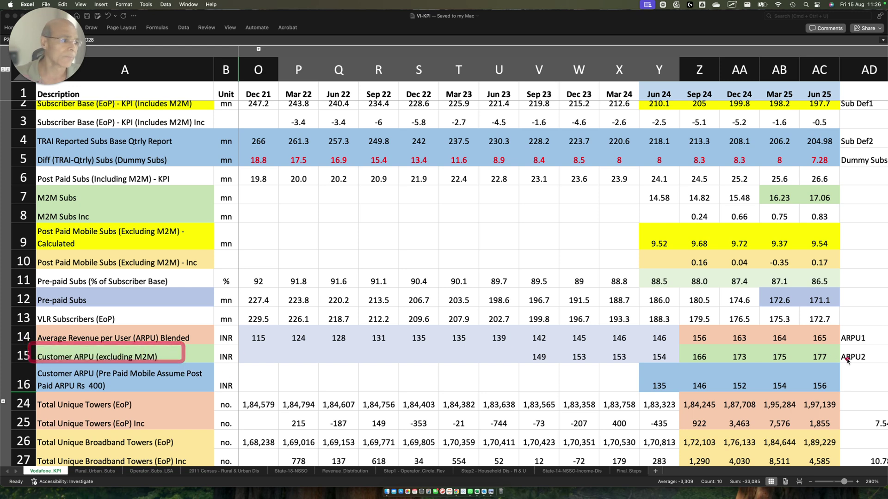
mouse_move(765, 347)
left_mouse_down()
mouse_move(795, 368)
mouse_move(834, 365)
left_mouse_up()
mouse_move(722, 346)
left_mouse_down()
mouse_move(732, 362)
mouse_move(768, 368)
left_mouse_up()
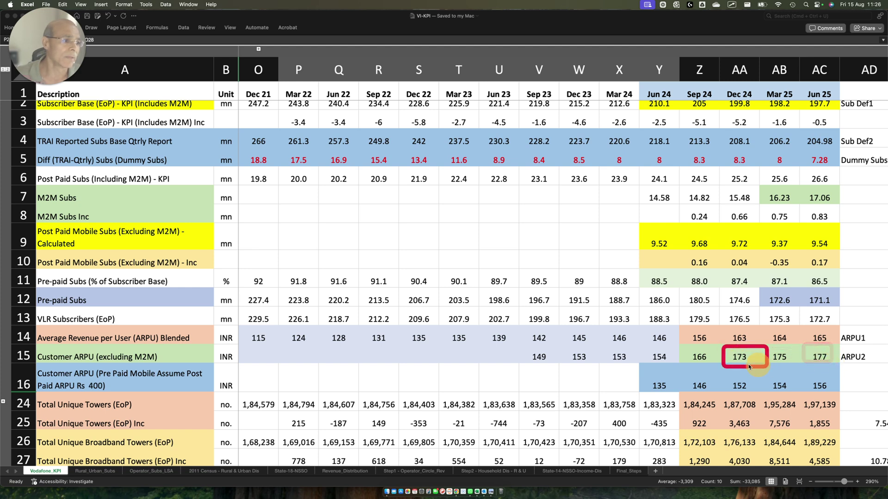
mouse_move(677, 347)
left_mouse_down()
mouse_move(718, 368)
mouse_move(725, 352)
mouse_move(757, 363)
mouse_move(814, 364)
mouse_move(831, 348)
left_mouse_up()
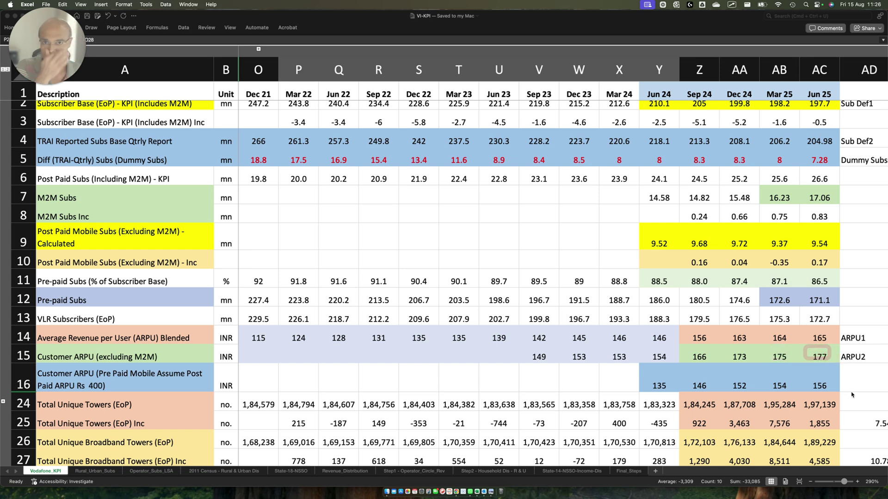
Examine the pre-paid mobile customer ARPU, which assumes a post-paid ARPU of Rs 400, from Jun 24 to Jun 25.
scroll(852, 394, "down", 3)
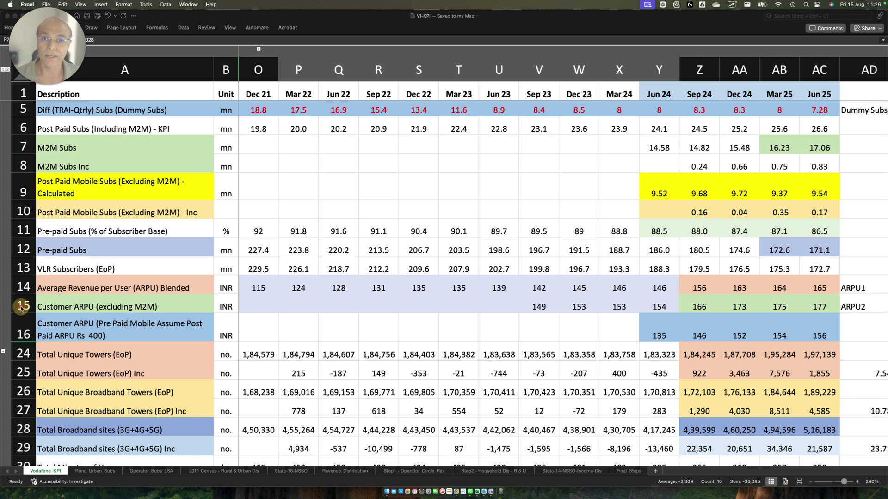
left_click_drag(22, 308, 223, 347)
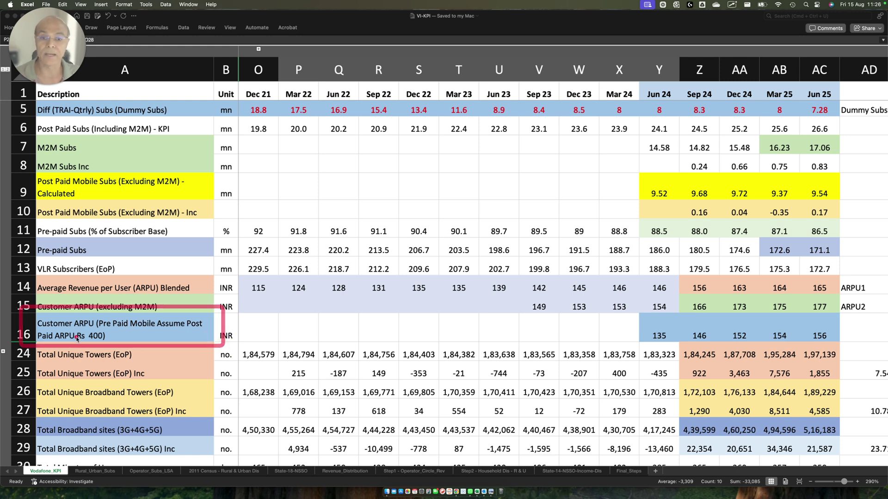
left_click_drag(74, 331, 111, 344)
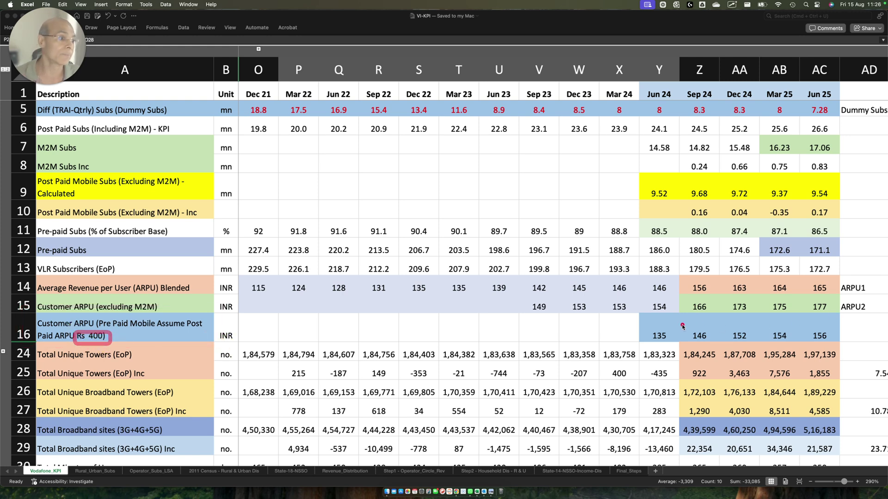
left_click_drag(656, 322, 844, 346)
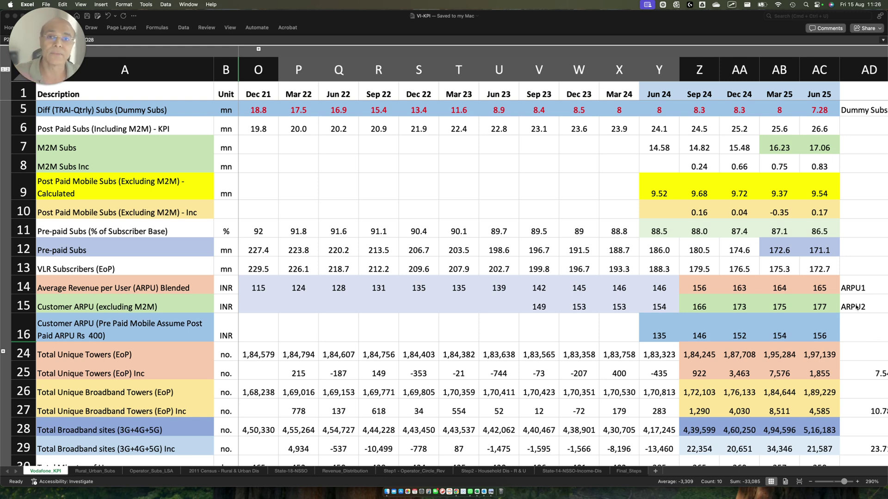
mouse_move(635, 318)
left_mouse_down()
mouse_move(695, 340)
mouse_move(853, 343)
left_mouse_up()
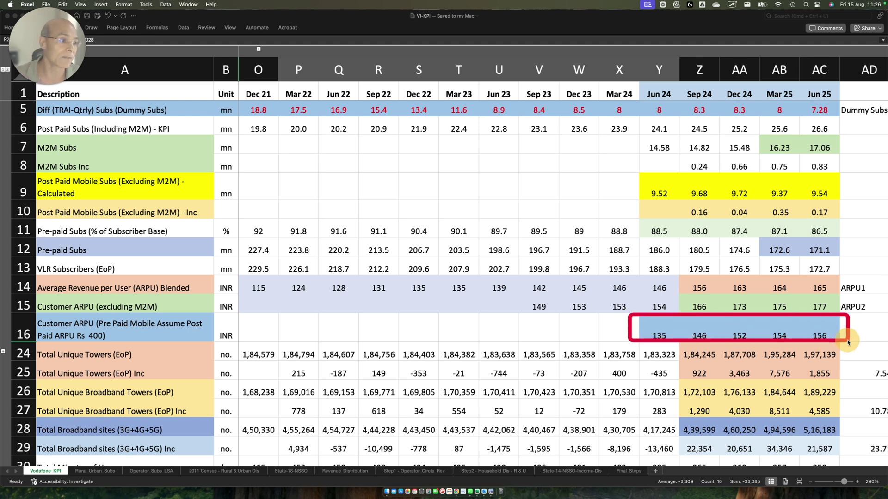
left_click_drag(794, 327, 843, 345)
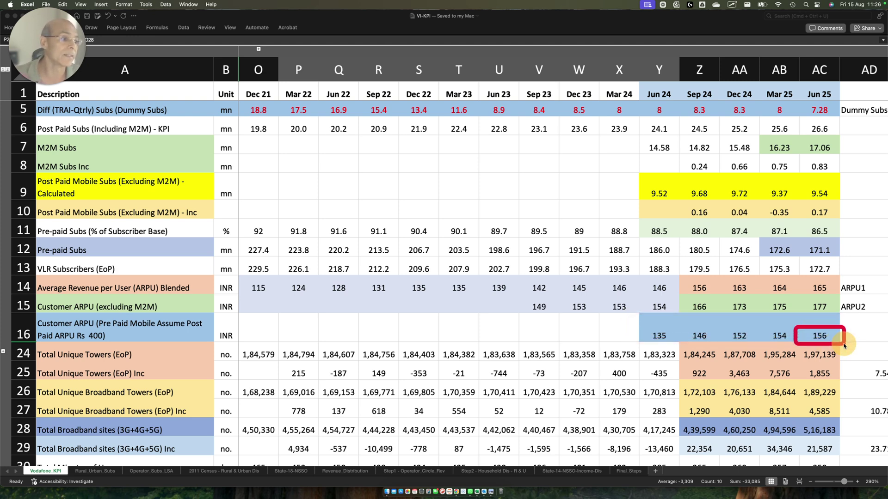
left_click_drag(720, 327, 839, 343)
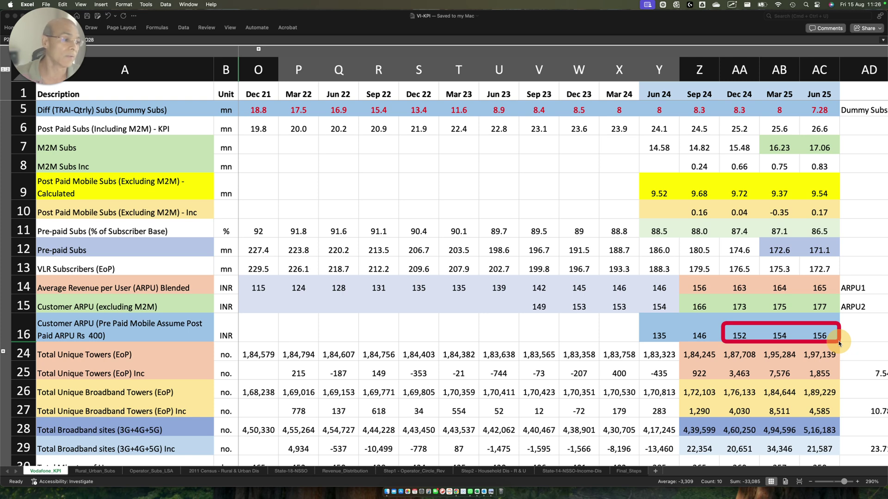
Review the total unique towers at the end of each quarter from Dec 21 to Jun 25.
scroll(858, 366, "down", 1)
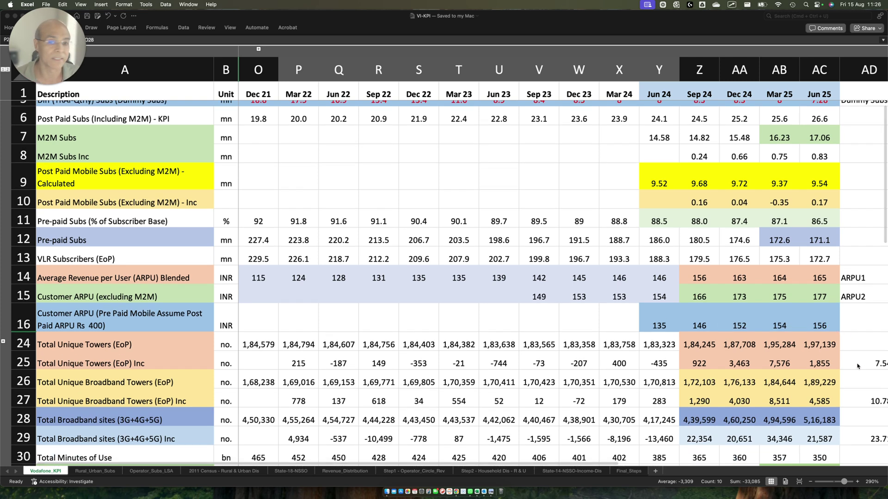
scroll(857, 367, "down", 3)
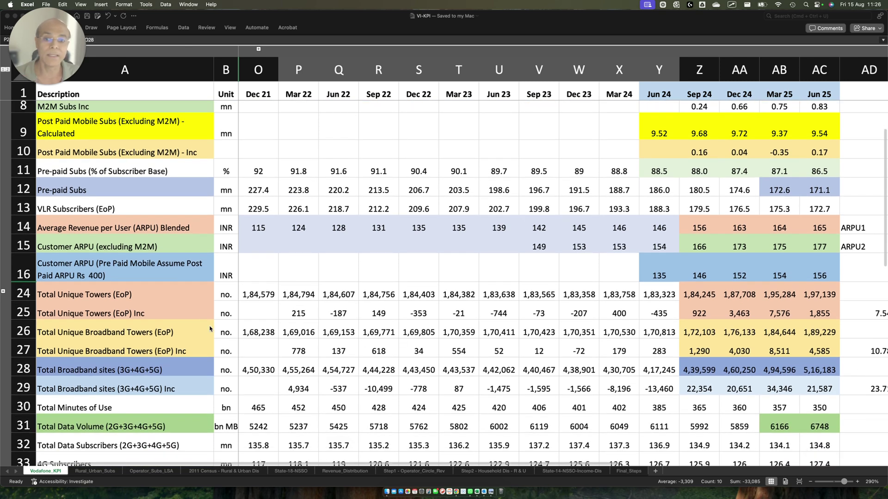
left_click_drag(19, 280, 151, 301)
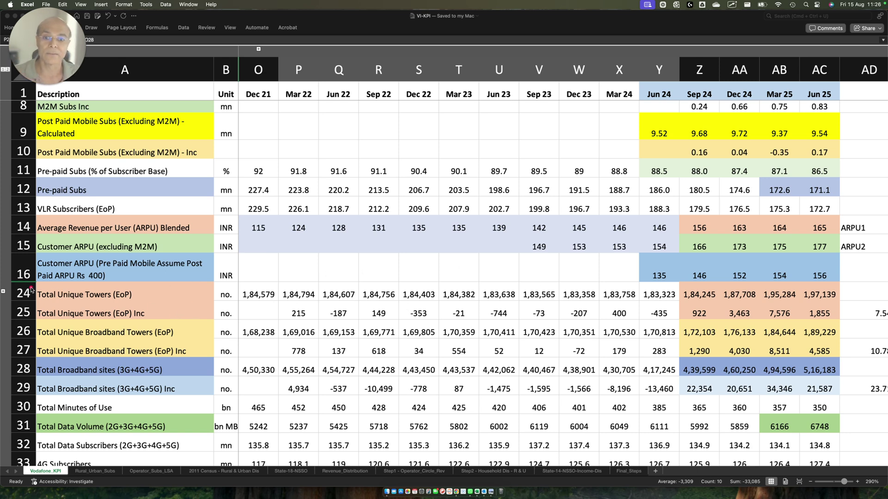
left_click_drag(30, 288, 170, 301)
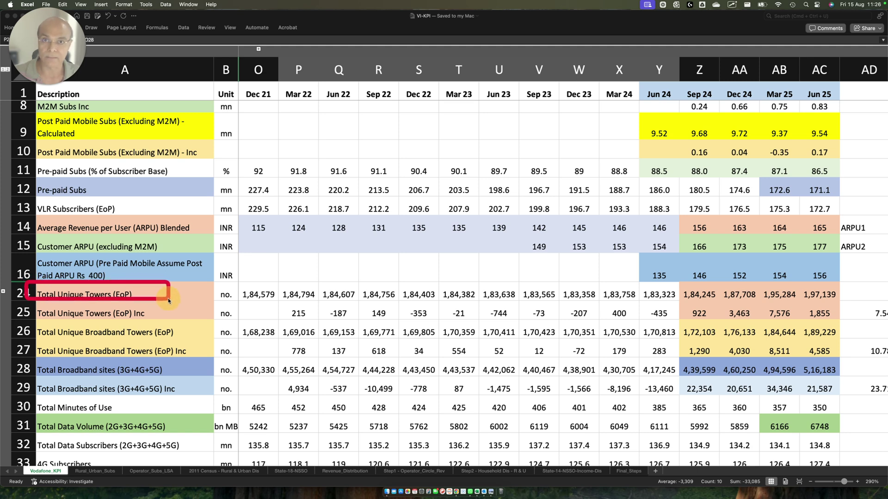
mouse_move(234, 279)
left_mouse_down()
mouse_move(508, 294)
mouse_move(813, 294)
left_mouse_up()
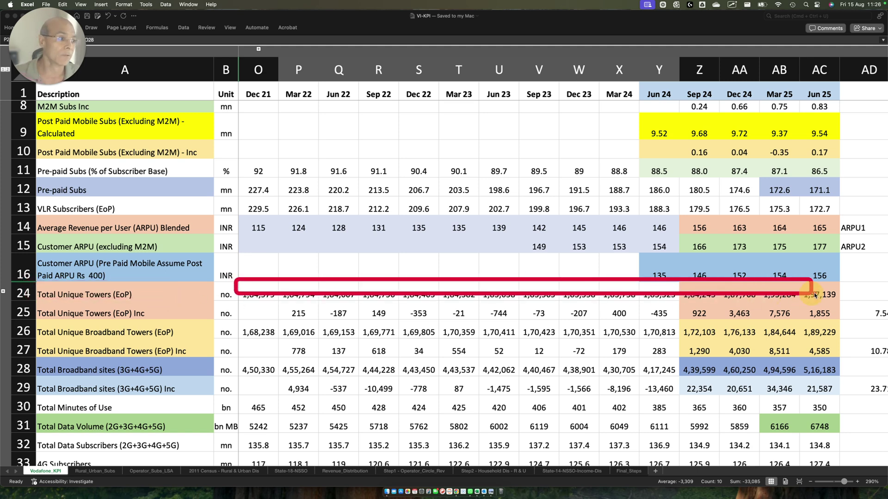
Compare the quarterly increments in total unique towers up to Jun 24 with those from Sep 24 to Jun 25.
left_click_drag(33, 304, 162, 318)
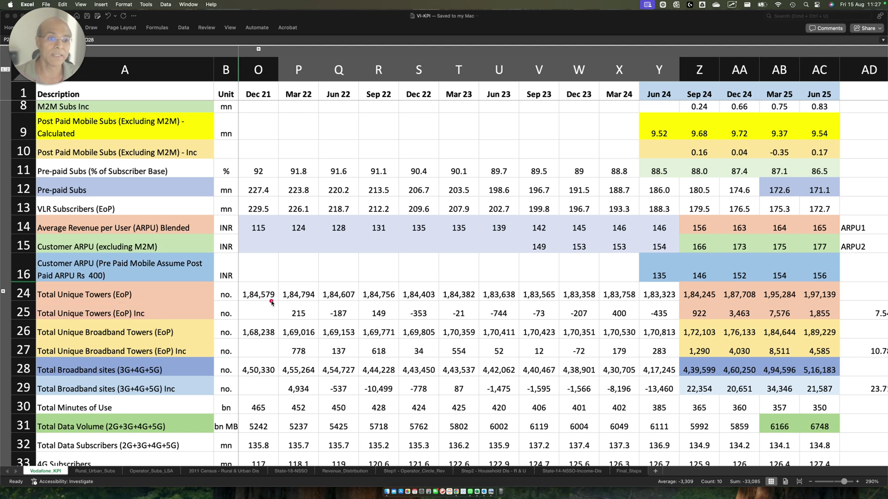
left_click_drag(272, 302, 316, 323)
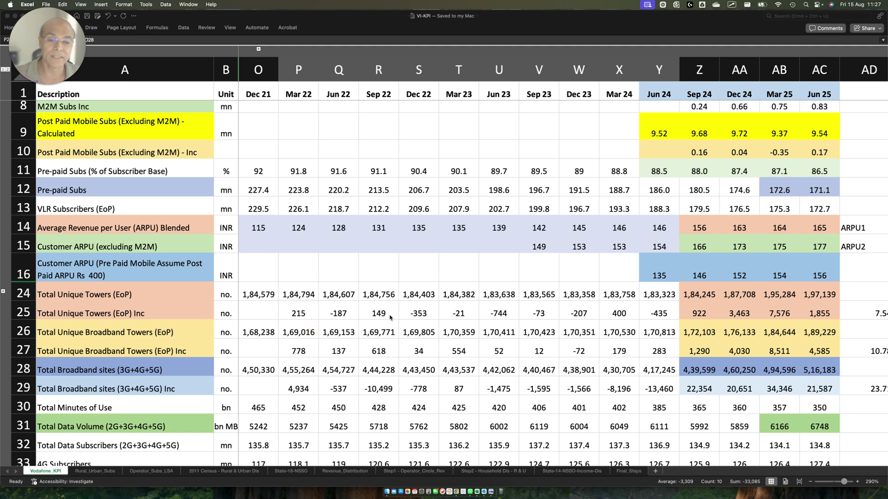
mouse_move(324, 300)
left_mouse_down()
mouse_move(338, 315)
mouse_move(402, 323)
mouse_move(678, 324)
left_mouse_up()
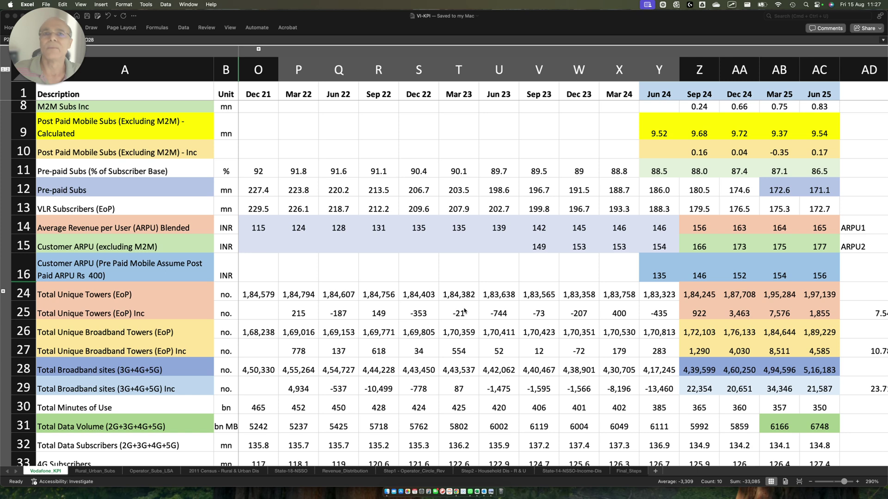
left_click_drag(396, 302, 437, 319)
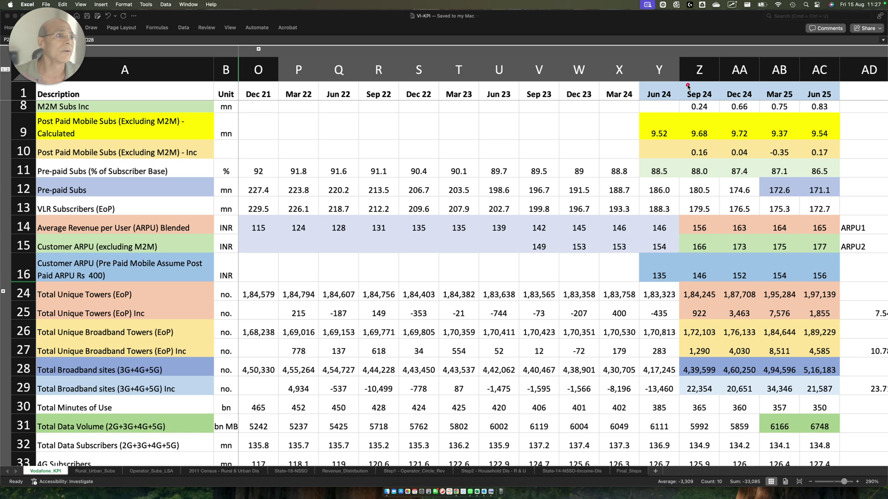
left_click_drag(684, 82, 721, 108)
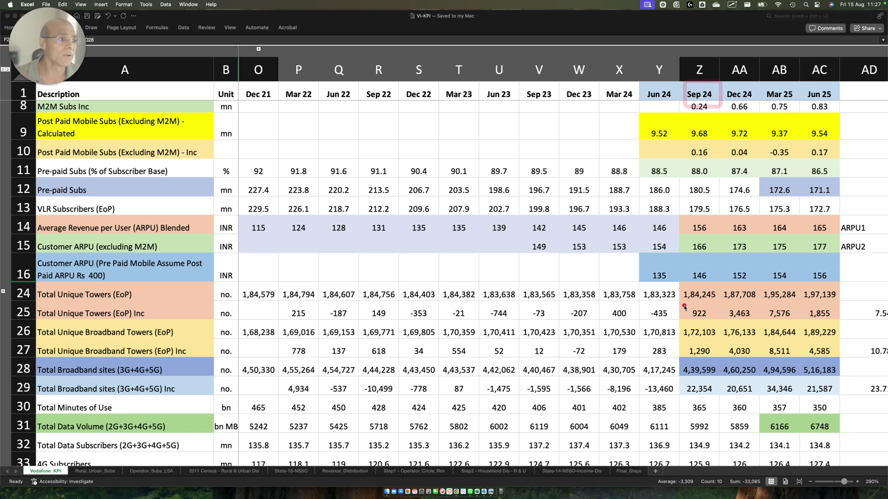
mouse_move(680, 301)
left_mouse_down()
mouse_move(695, 316)
mouse_move(832, 325)
left_mouse_up()
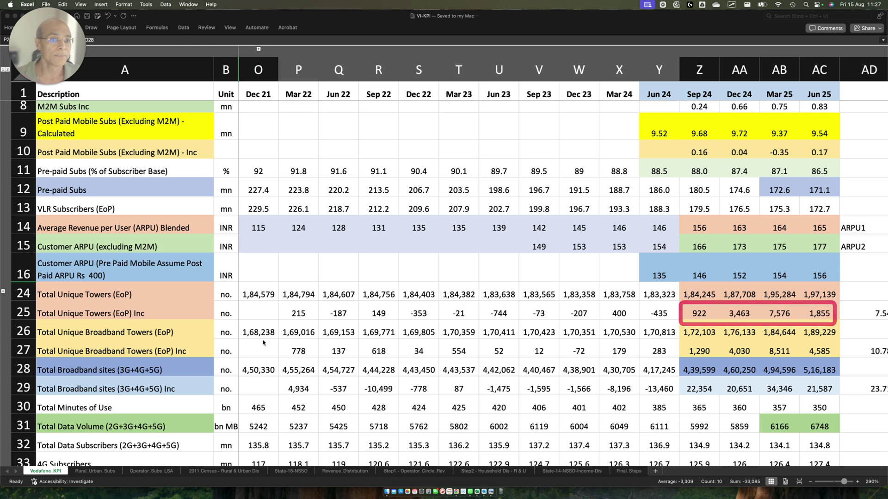
mouse_move(31, 303)
left_mouse_down()
mouse_move(117, 323)
mouse_move(172, 322)
left_mouse_up()
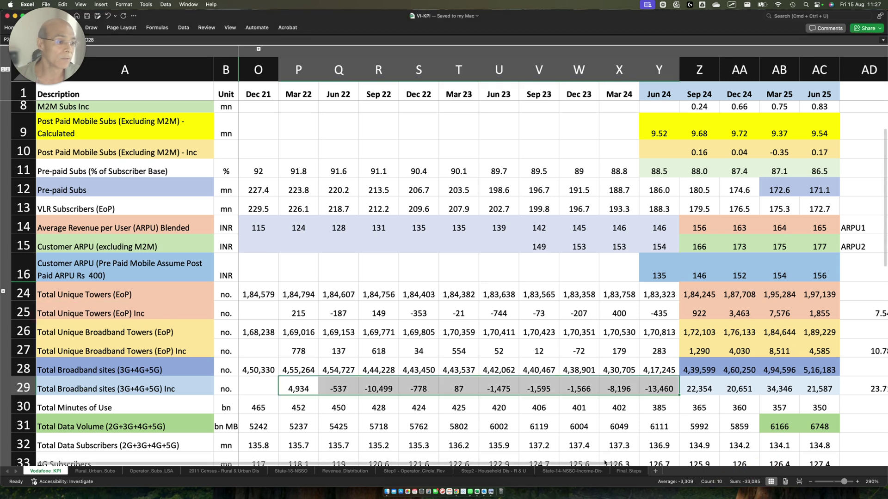
Compare the Jun 24 total unique towers base with the quarterly tower increments from Sep 24 to Jun 25.
scroll(772, 370, "right", 2)
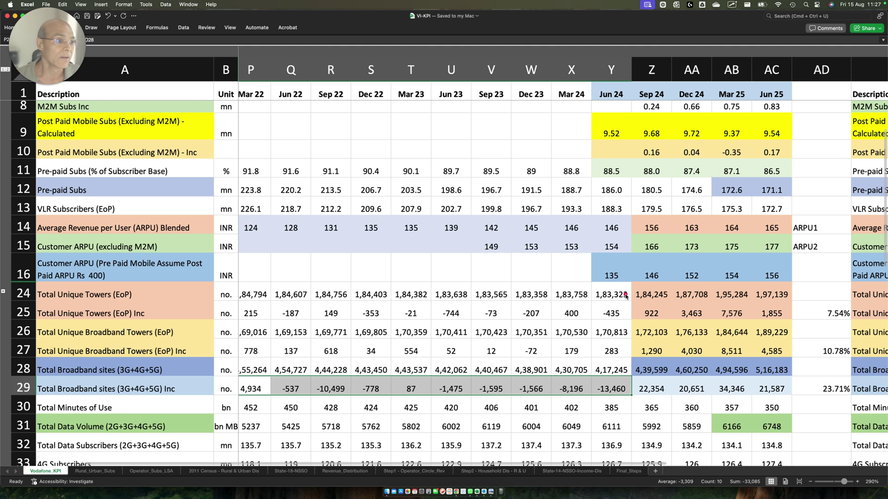
left_click_drag(585, 283, 638, 303)
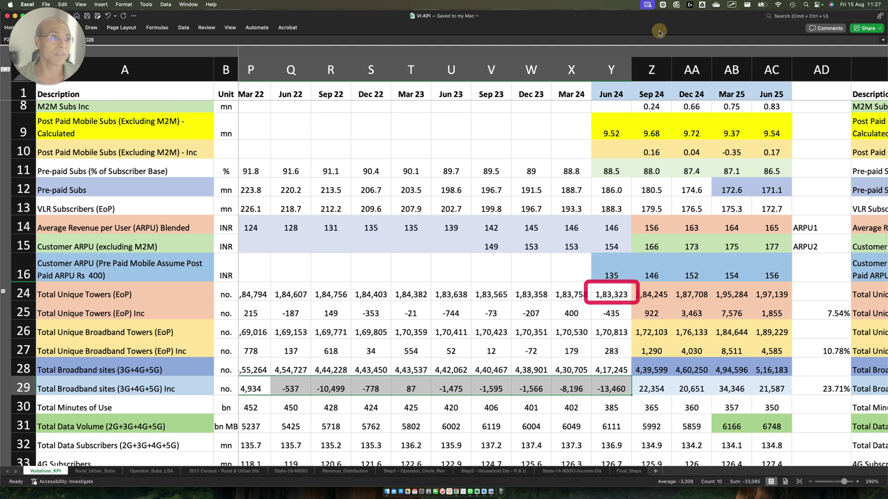
left_click_drag(588, 78, 638, 102)
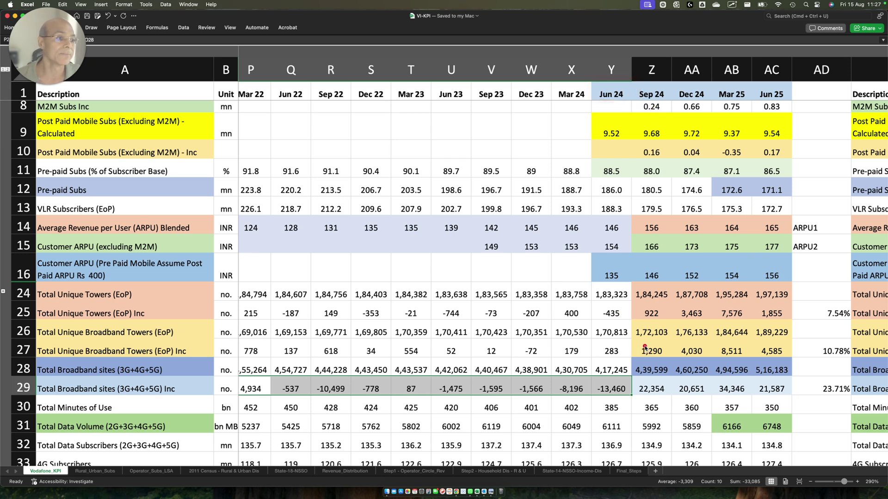
left_click_drag(628, 302, 791, 322)
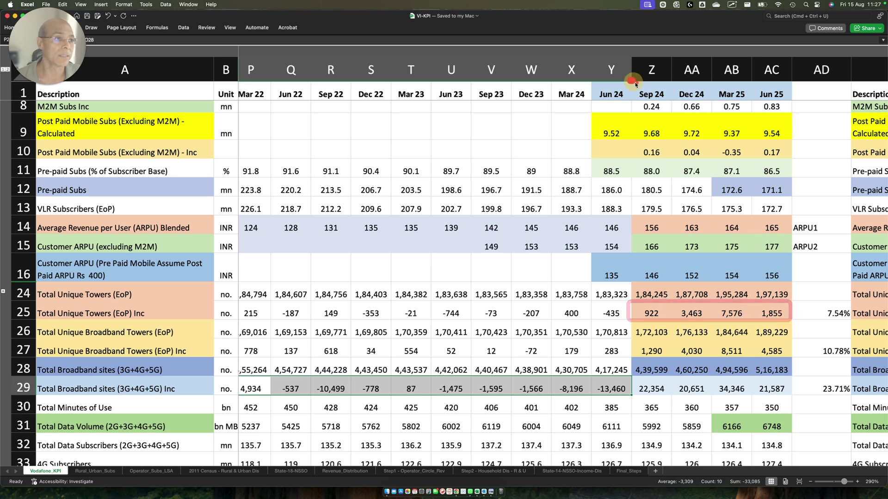
mouse_move(628, 79)
left_mouse_down()
mouse_move(753, 104)
mouse_move(789, 100)
left_mouse_up()
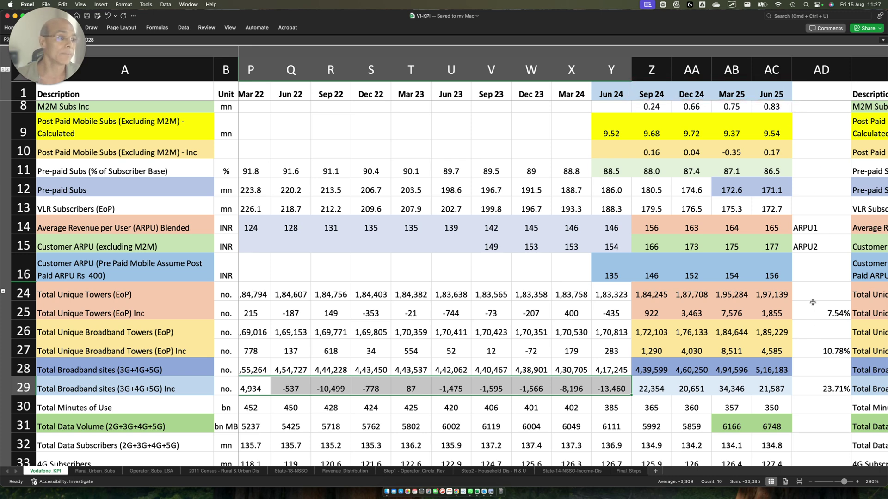
Inspect the growth formula in AD25, tracing its tower increments in Z25:AC25 and the Jun 24 base in Y24.
left_click_drag(808, 296, 851, 323)
left_click(835, 314)
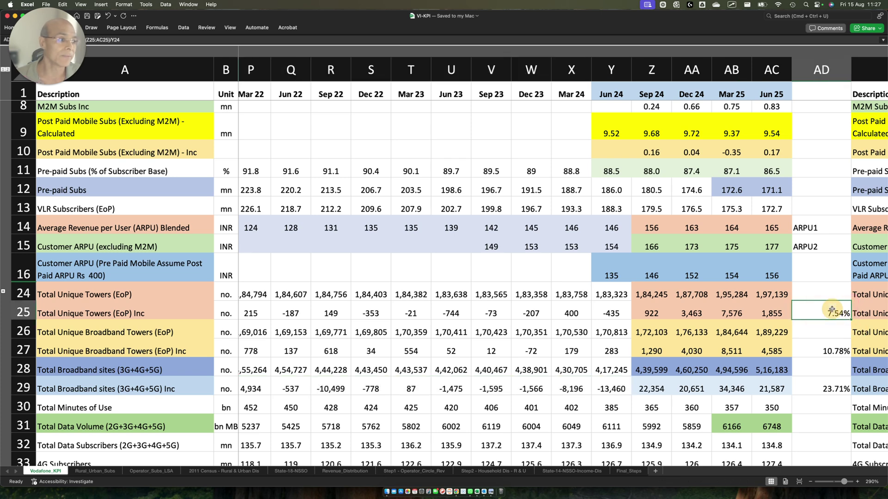
double_click(832, 309)
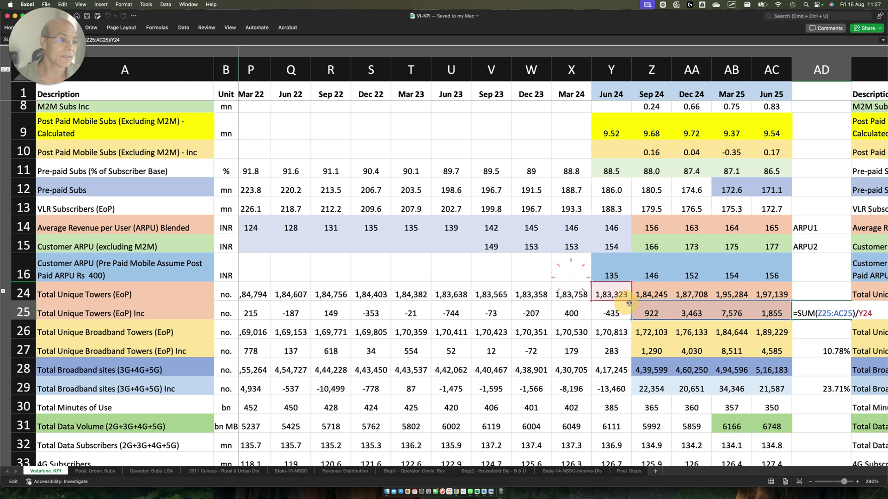
mouse_move(628, 301)
left_mouse_down()
mouse_move(809, 333)
mouse_move(799, 323)
left_mouse_up()
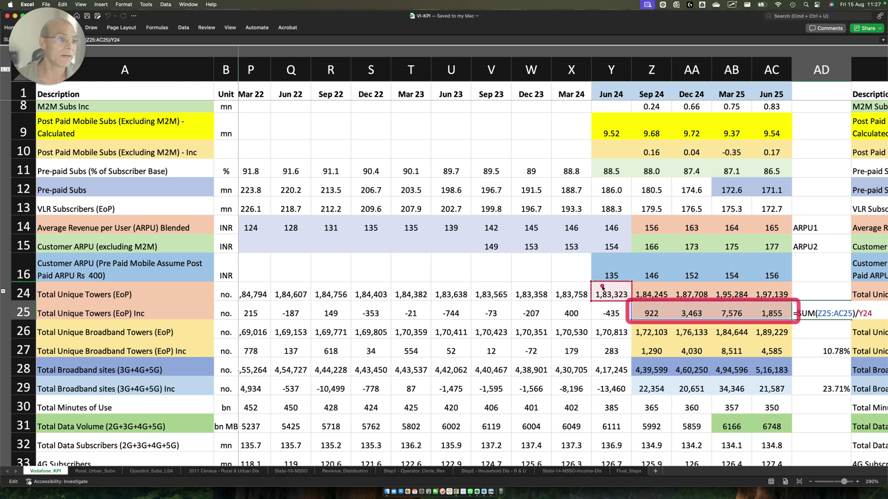
left_click_drag(577, 280, 655, 305)
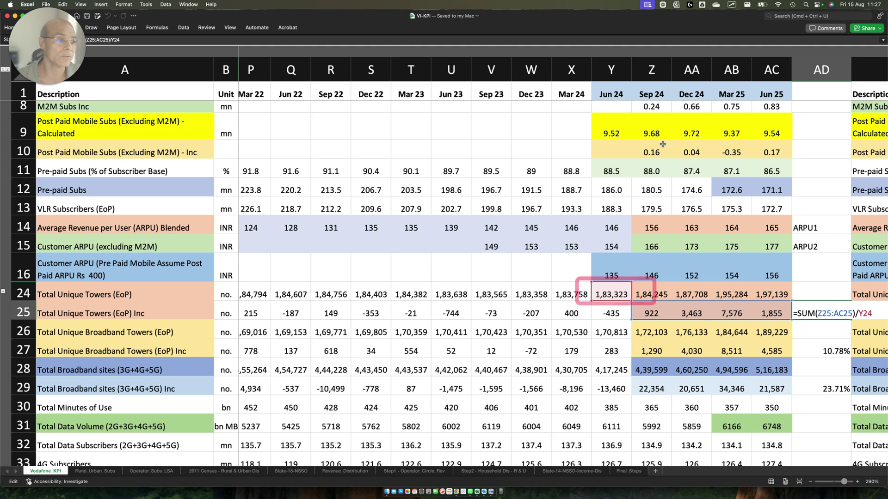
key("Return")
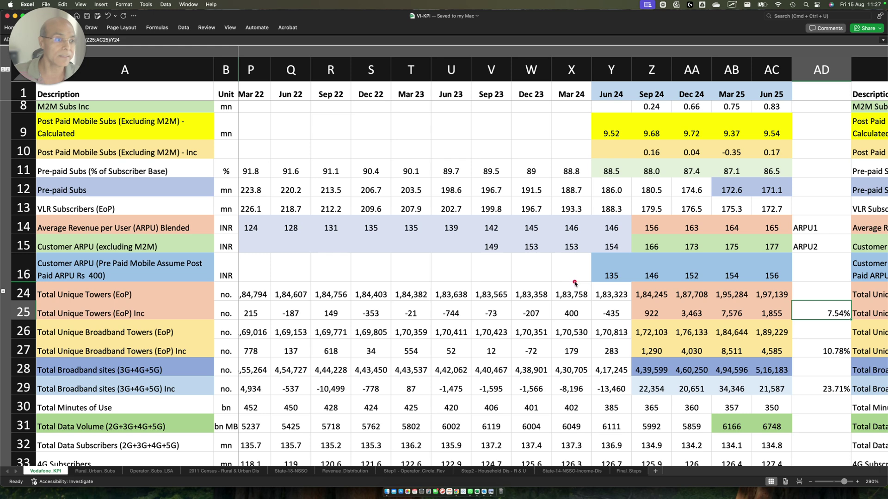
left_click_drag(574, 283, 636, 303)
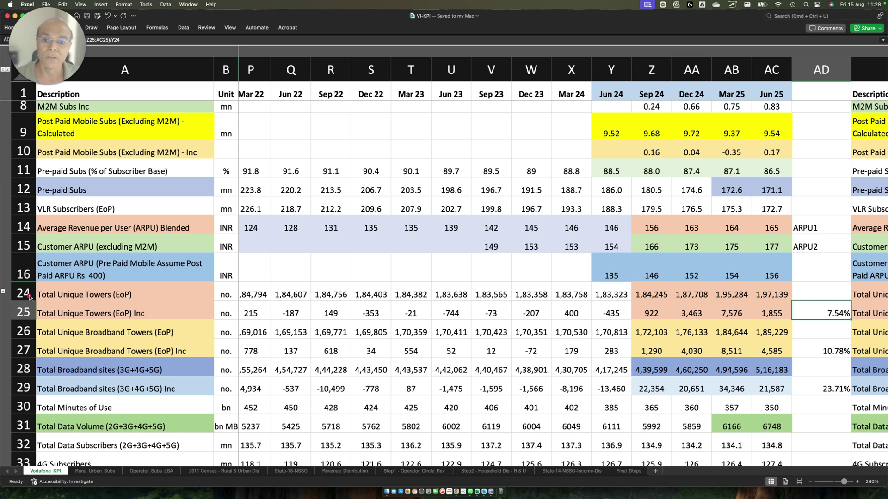
Review the total unique broadband towers and their quarterly increments from Sep 24 to Jun 25.
left_click_drag(30, 298, 169, 320)
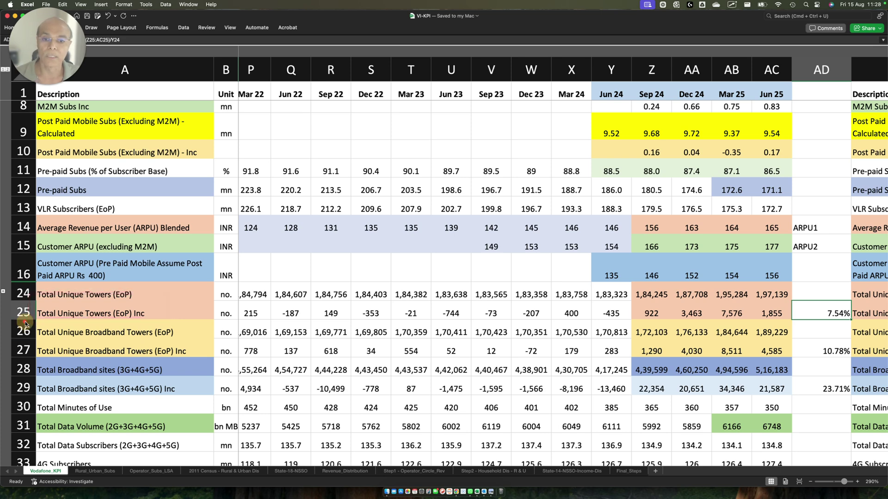
left_click_drag(25, 323, 188, 342)
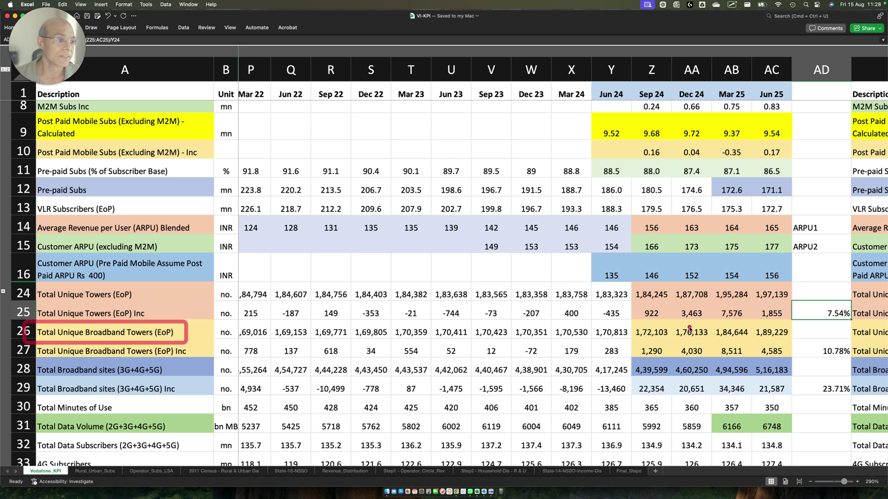
left_click_drag(615, 321, 780, 343)
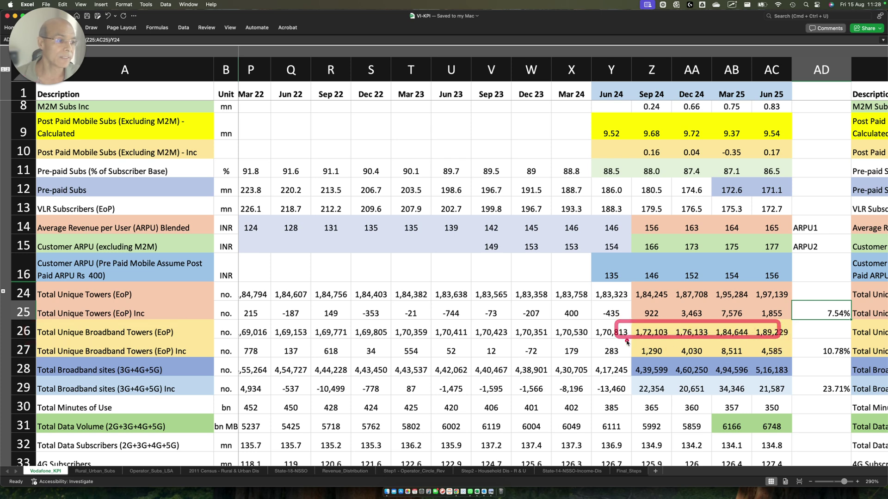
mouse_move(626, 341)
left_mouse_down()
mouse_move(721, 361)
mouse_move(781, 361)
left_mouse_up()
Inspect the broadband tower growth formula in AD27 and compare its result with the total unique tower growth in AD25.
left_click(835, 352)
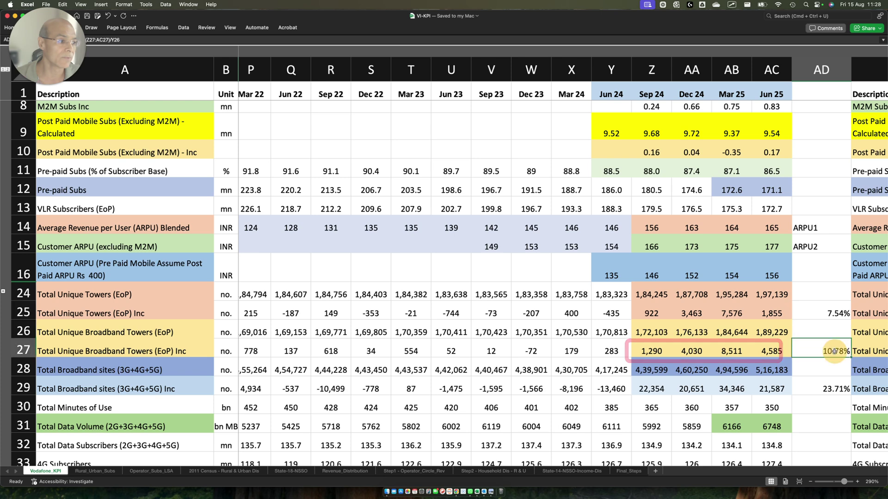
double_click(834, 351)
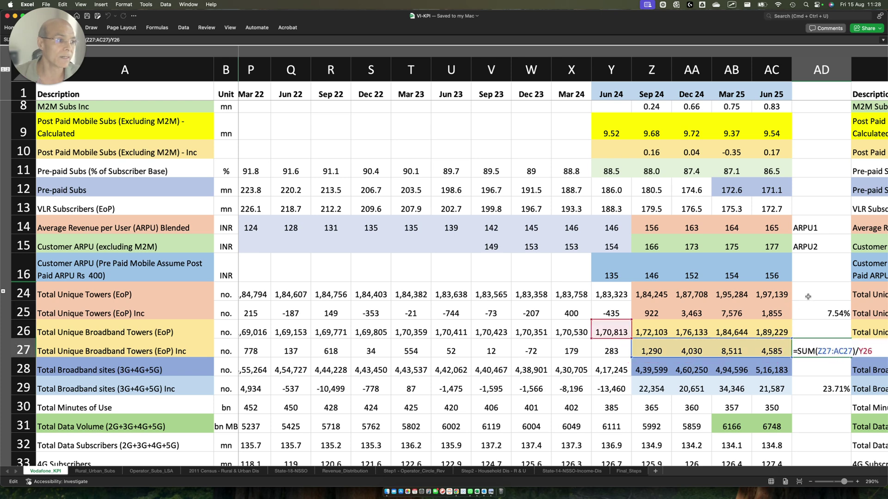
left_click_drag(801, 291, 858, 333)
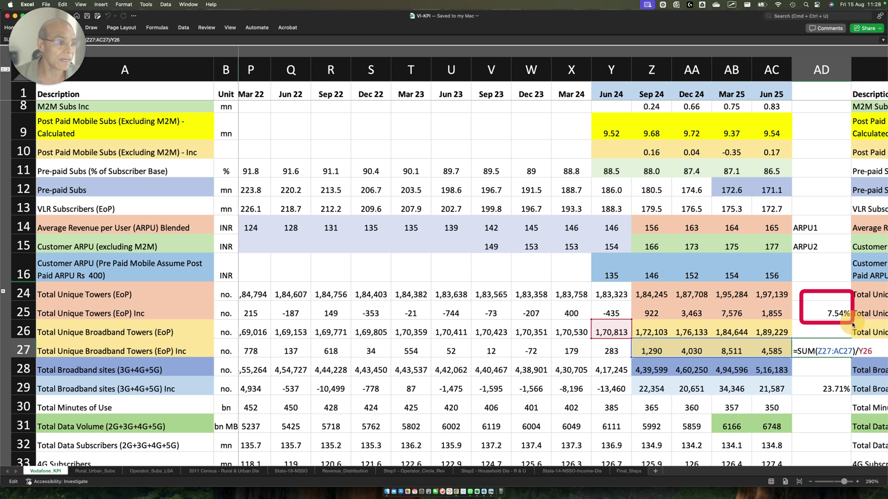
key("Escape")
left_click_drag(586, 318, 650, 344)
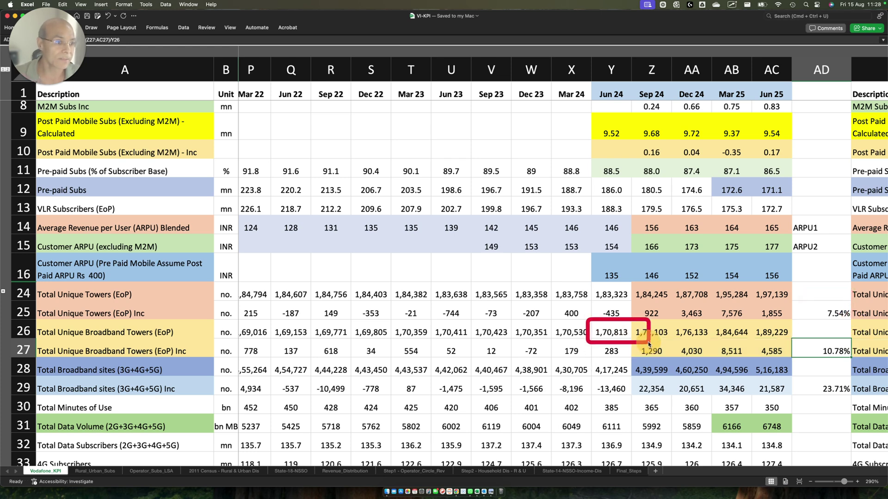
left_click_drag(806, 338, 863, 362)
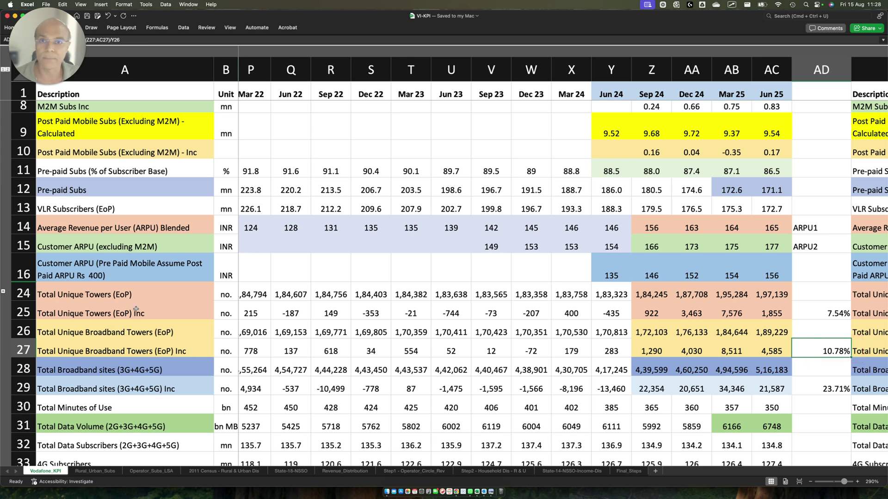
Examine the total broadband sites (3G+4G+5G) and their increments from Sep 24 to Jun 25 against the Jun 24 base.
scroll(136, 308, "down", 3)
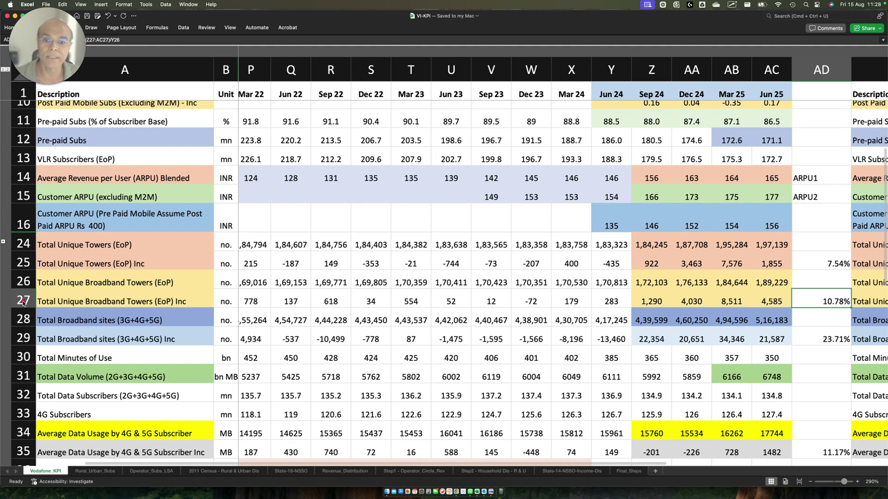
left_click_drag(23, 302, 193, 321)
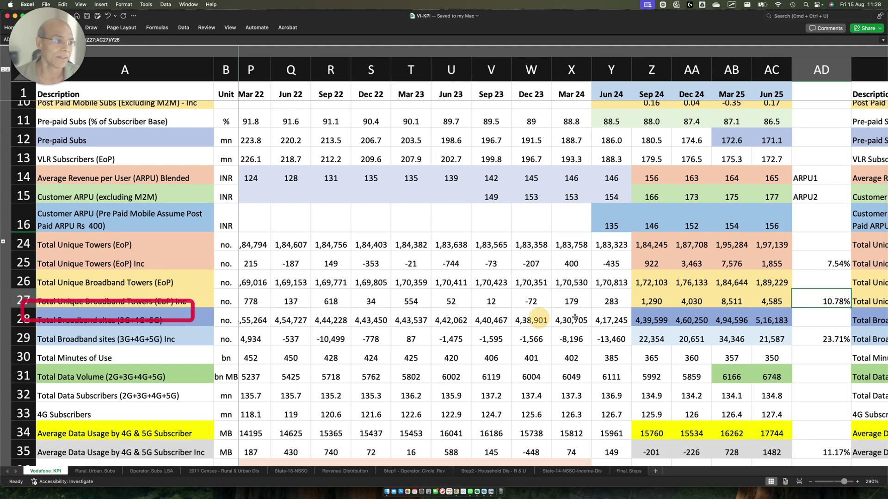
left_click_drag(627, 304, 796, 327)
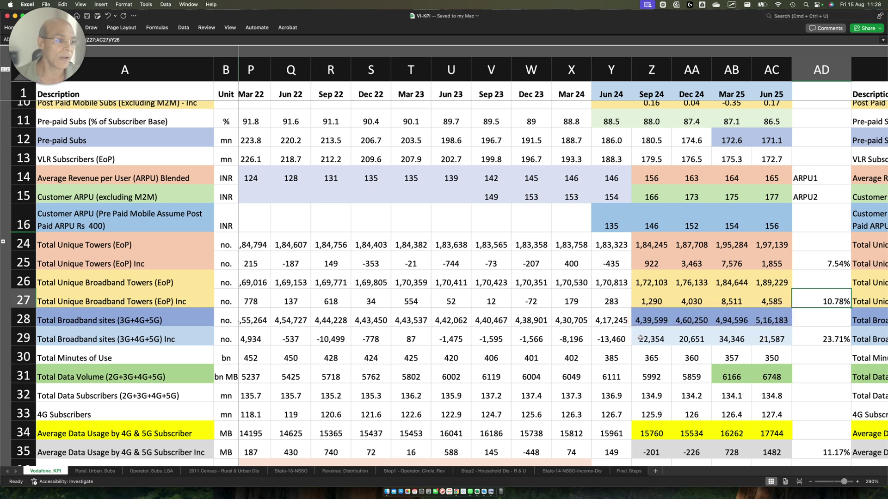
left_click_drag(638, 339, 761, 338)
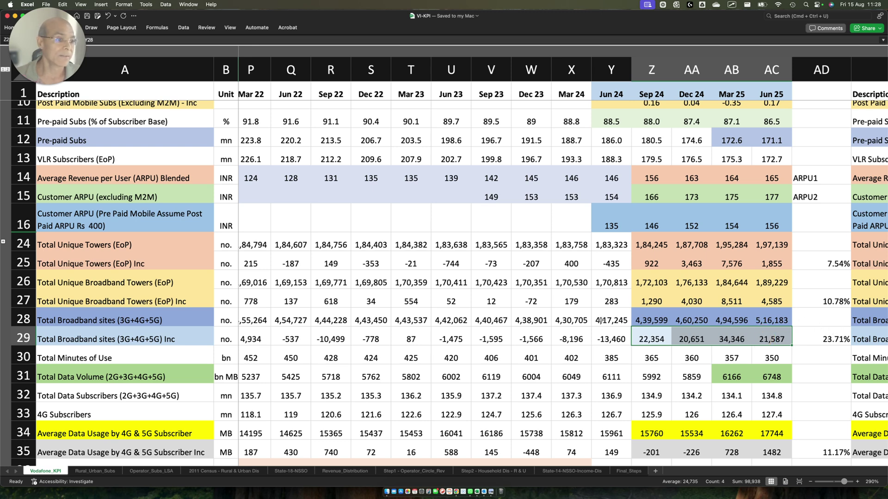
left_click_drag(572, 298, 653, 344)
Inspect the broadband site growth formula in AD29 and its Jun 24 base in Y28, leaving the formula as it is.
left_click(820, 339)
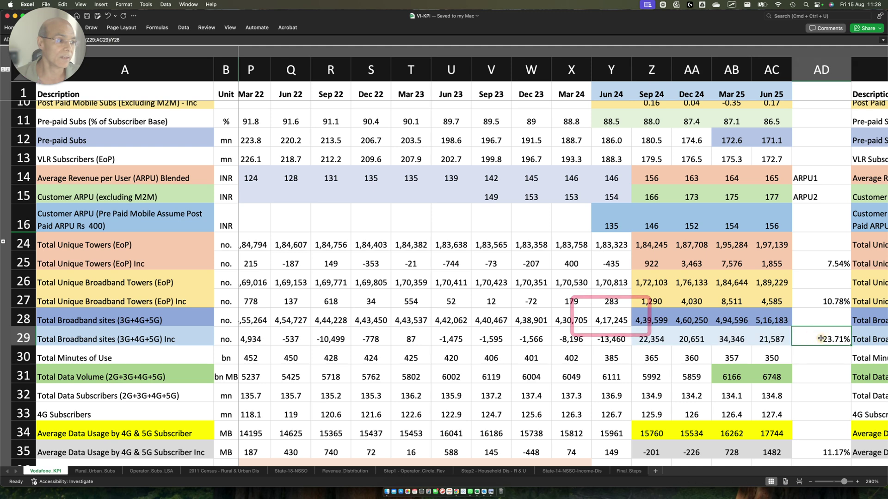
double_click(823, 339)
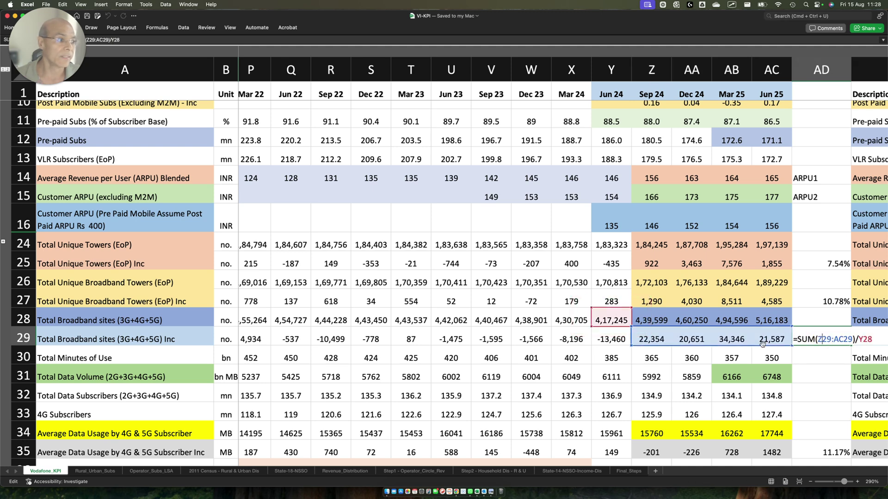
key("Escape")
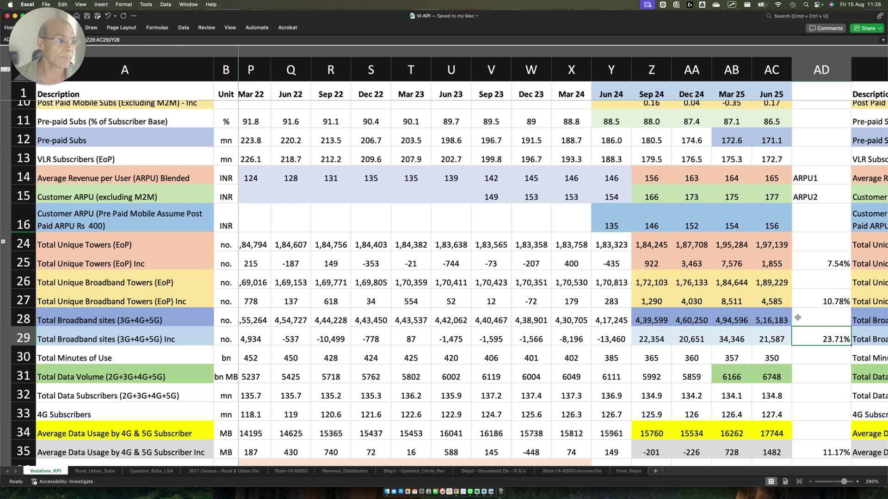
left_click_drag(797, 318, 846, 351)
left_click(807, 328)
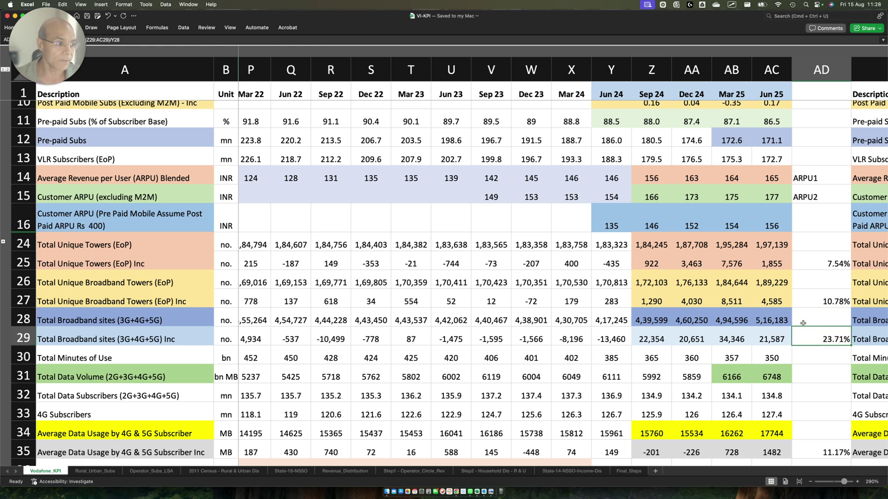
mouse_move(799, 320)
left_mouse_down()
mouse_move(850, 359)
mouse_move(864, 358)
left_mouse_up()
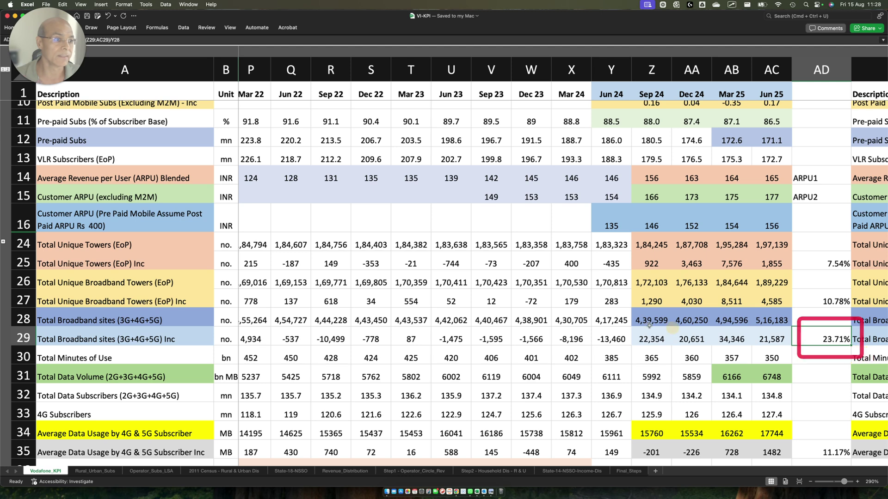
mouse_move(592, 312)
left_mouse_down()
mouse_move(583, 318)
mouse_move(638, 311)
mouse_move(653, 334)
mouse_move(635, 352)
mouse_move(632, 329)
left_mouse_up()
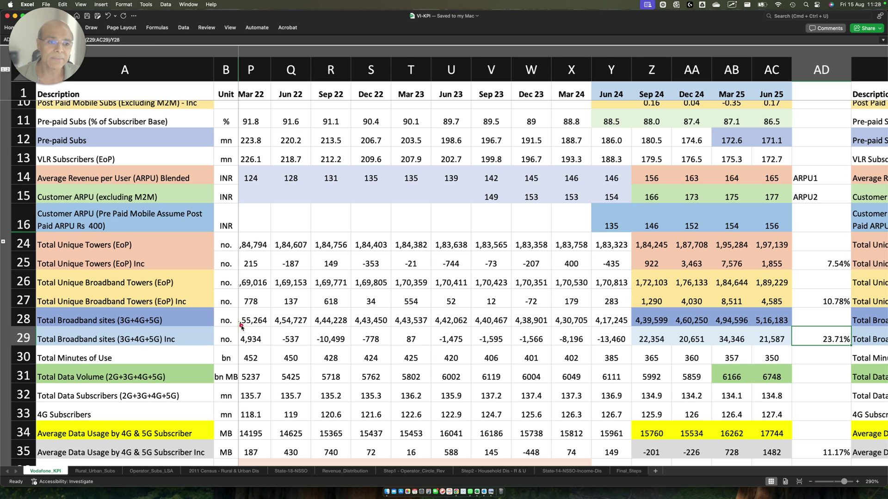
Review the quarterly increments in total broadband sites (3G+4G+5G) for the period before Sep 24, back to Dec 21.
mouse_move(240, 326)
left_mouse_down()
mouse_move(326, 349)
mouse_move(612, 350)
left_mouse_up()
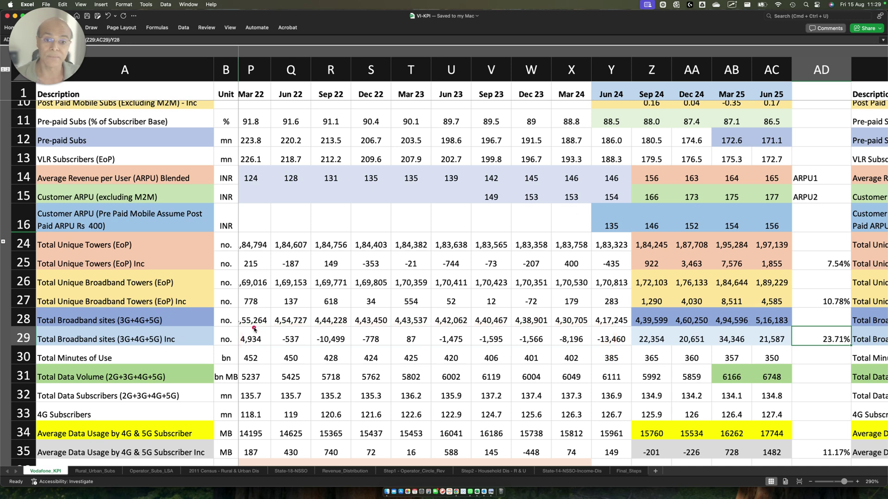
mouse_move(241, 329)
left_mouse_down()
mouse_move(446, 347)
mouse_move(625, 348)
left_mouse_up()
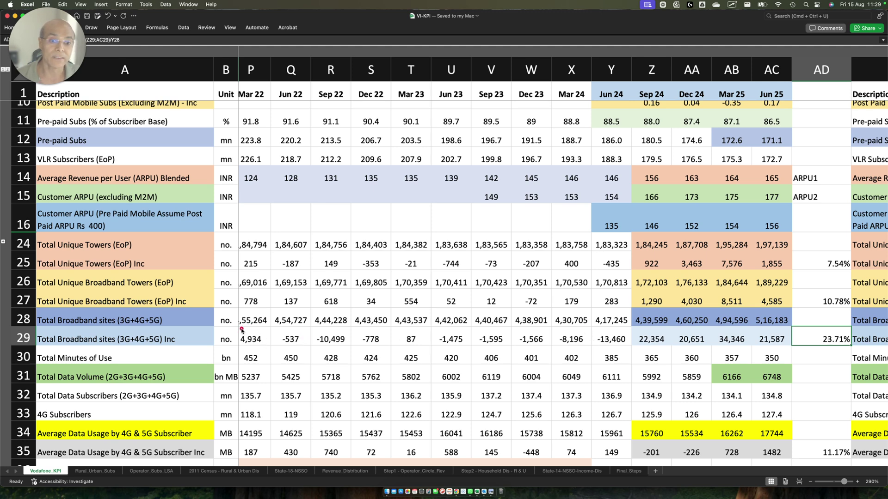
left_click_drag(241, 329, 638, 346)
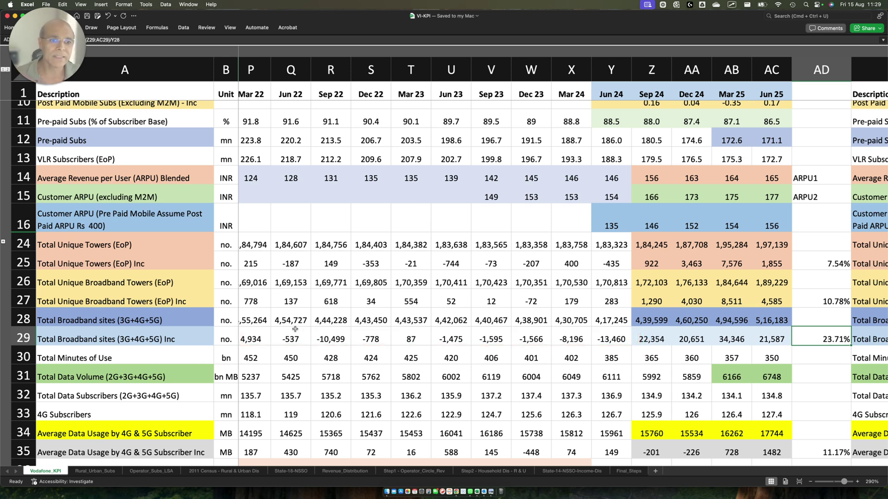
left_click_drag(295, 329, 365, 351)
left_click_drag(474, 326, 637, 349)
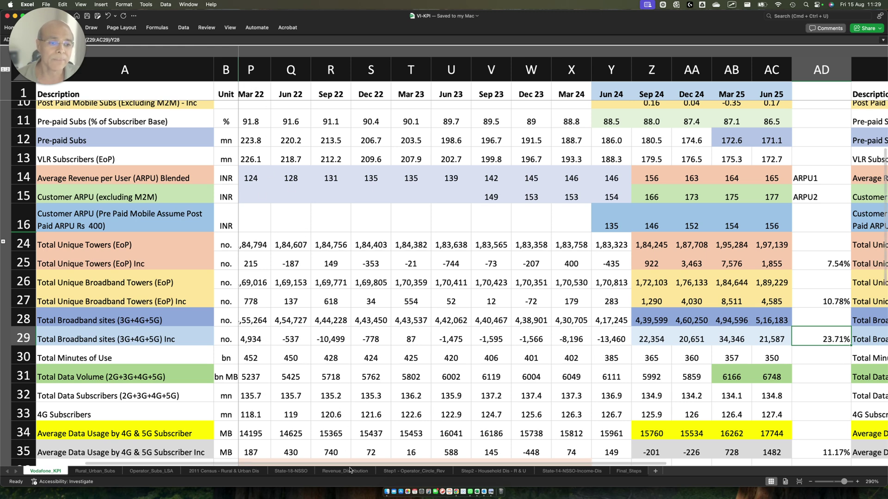
scroll(350, 463, "left", 2)
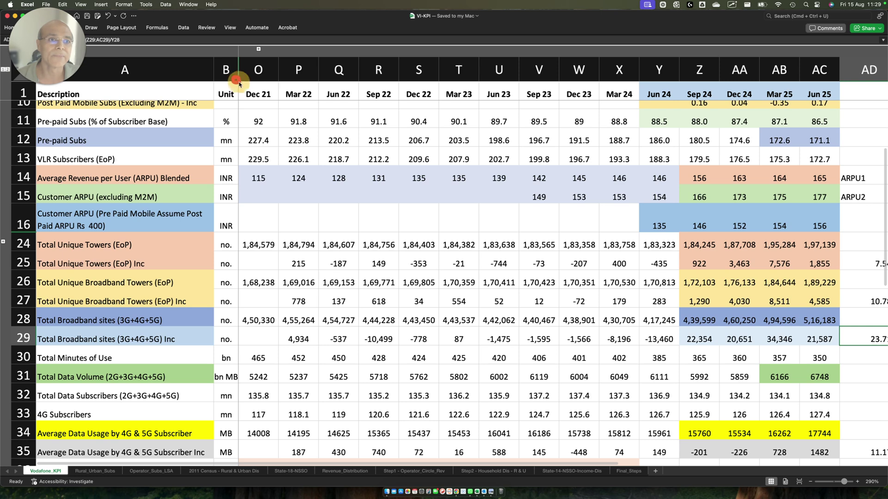
mouse_move(236, 81)
left_mouse_down()
mouse_move(353, 99)
mouse_move(635, 105)
left_mouse_up()
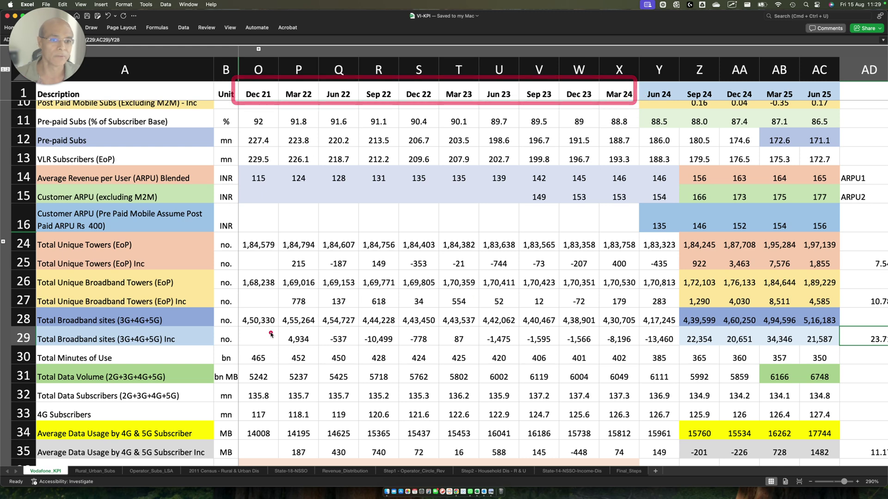
Check the combined broadband site increments from Mar 22 to Jun 24 in P29:Y29 and compare them with those from Sep 24 to Jun 25.
mouse_move(249, 323)
left_mouse_down()
mouse_move(455, 343)
mouse_move(684, 345)
left_mouse_up()
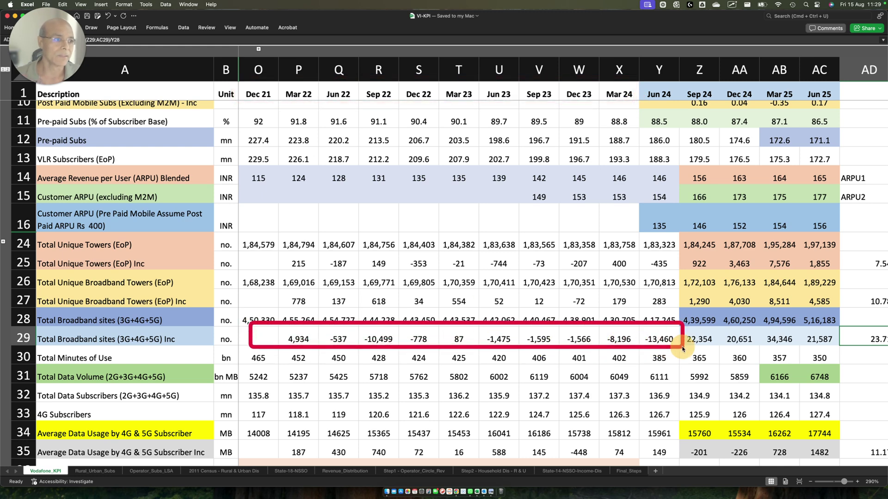
left_click(306, 338)
left_click_drag(307, 338, 648, 330)
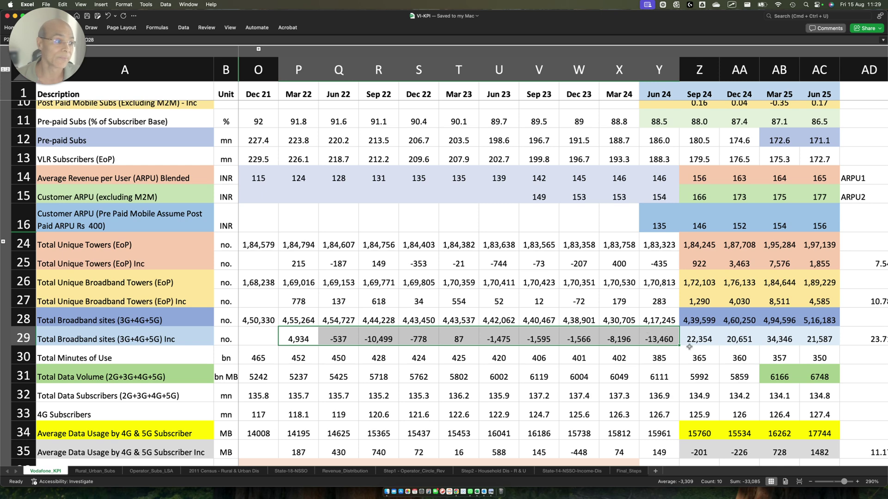
left_click(659, 356)
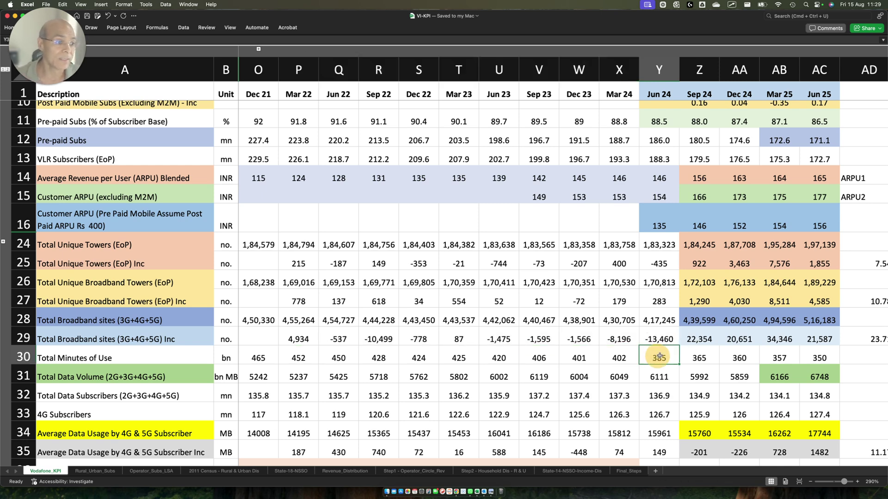
left_click_drag(666, 327, 853, 347)
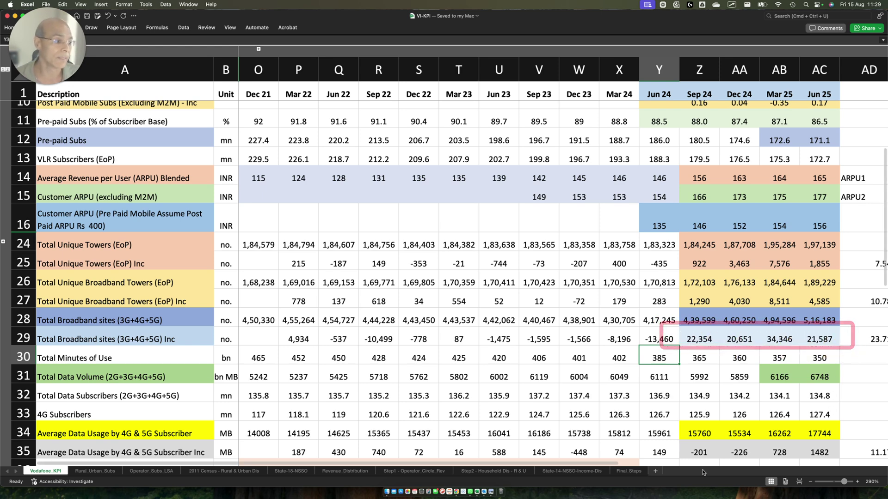
Examine the total data volume (2G+3G+4G+5G) for the quarters Sep 24 to Jun 25.
scroll(601, 462, "right", 3)
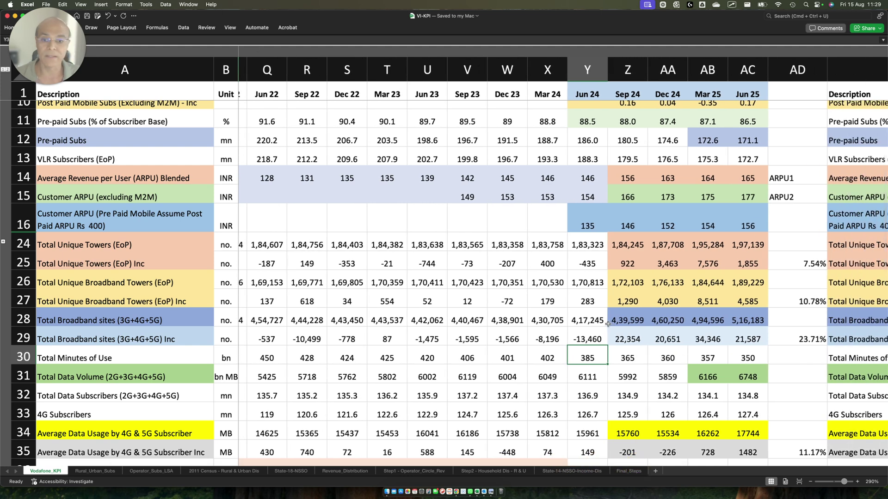
scroll(142, 397, "down", 2)
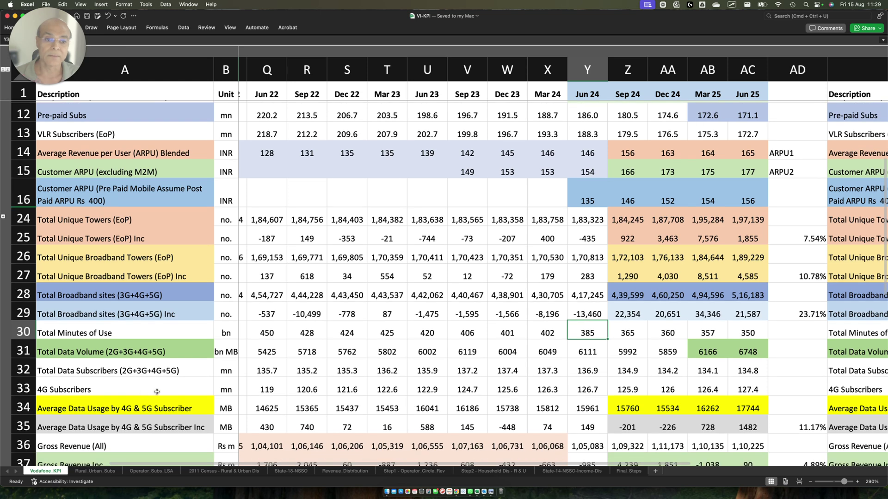
scroll(438, 356, "down", 2)
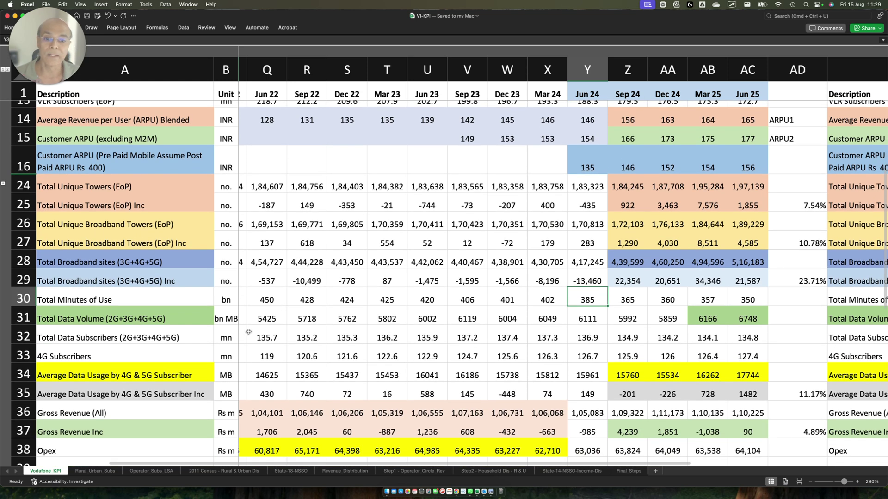
scroll(248, 331, "down", 1)
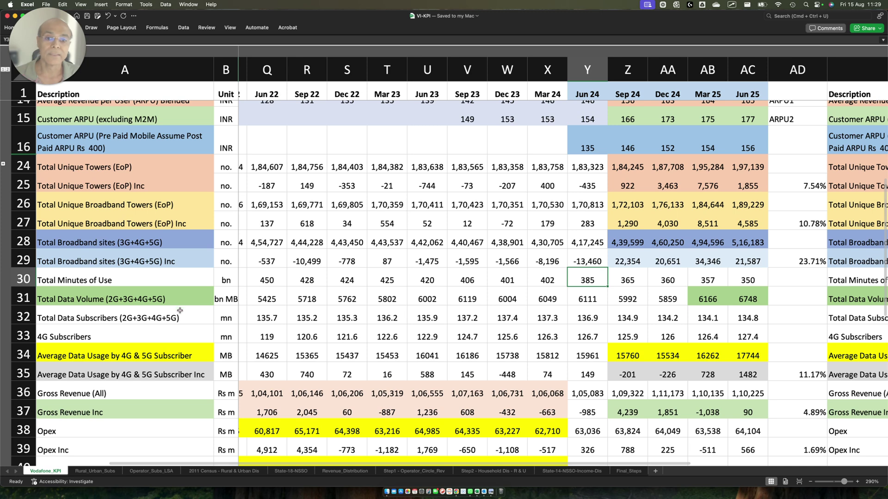
left_click(179, 312)
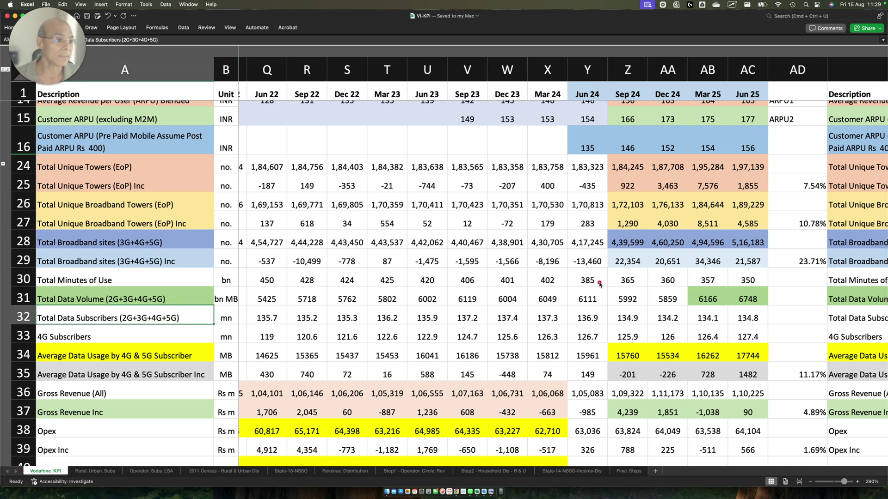
left_click_drag(600, 284, 769, 310)
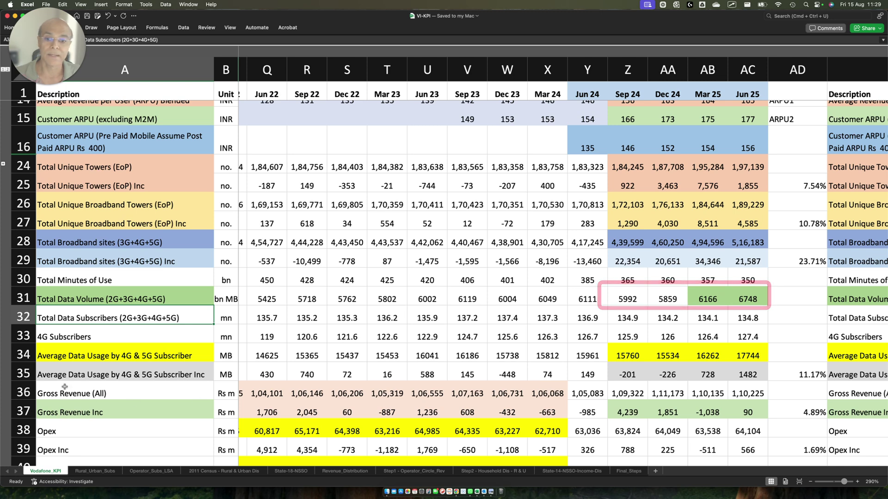
Inspect the growth formula in AD35 for average data usage by 4G & 5G subscriber and its Jun 24 base, leaving it as it is.
left_click_drag(34, 363, 211, 385)
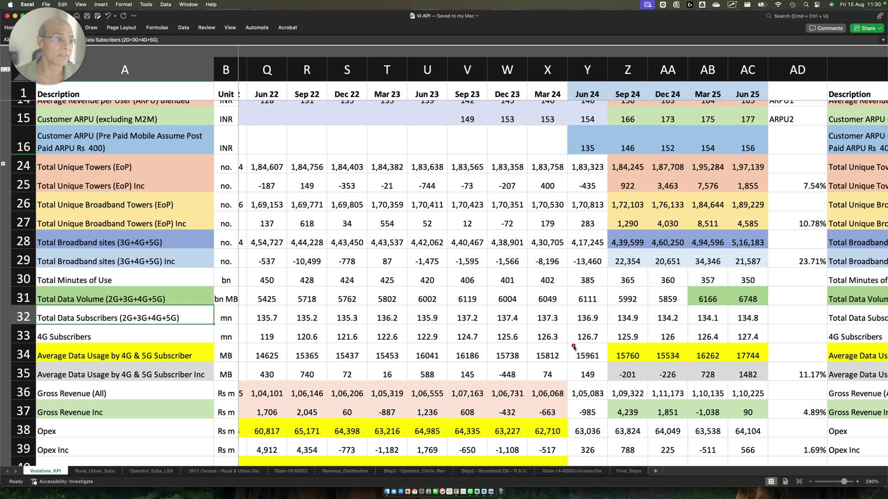
left_click_drag(563, 344, 611, 366)
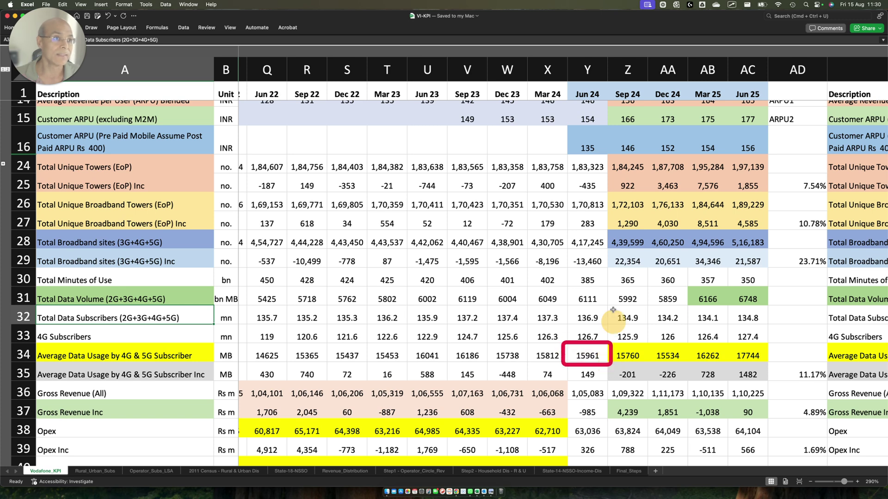
left_click_drag(550, 72, 613, 109)
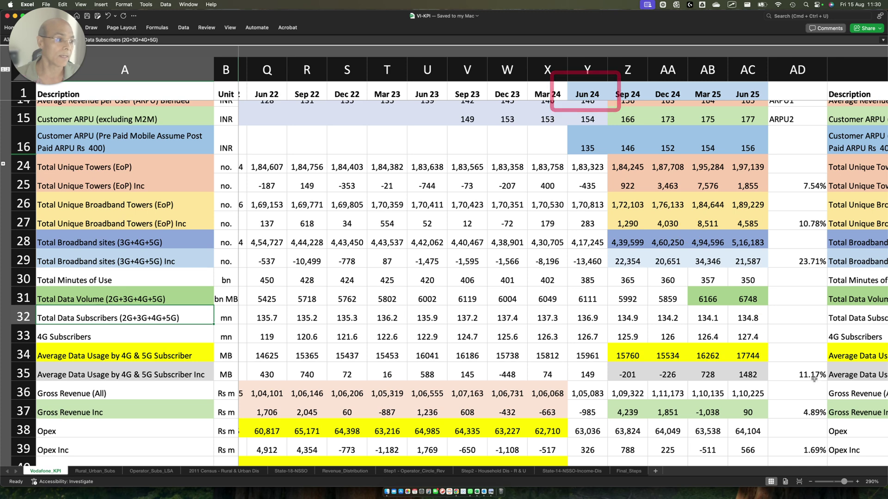
left_click(808, 375)
double_click(808, 374)
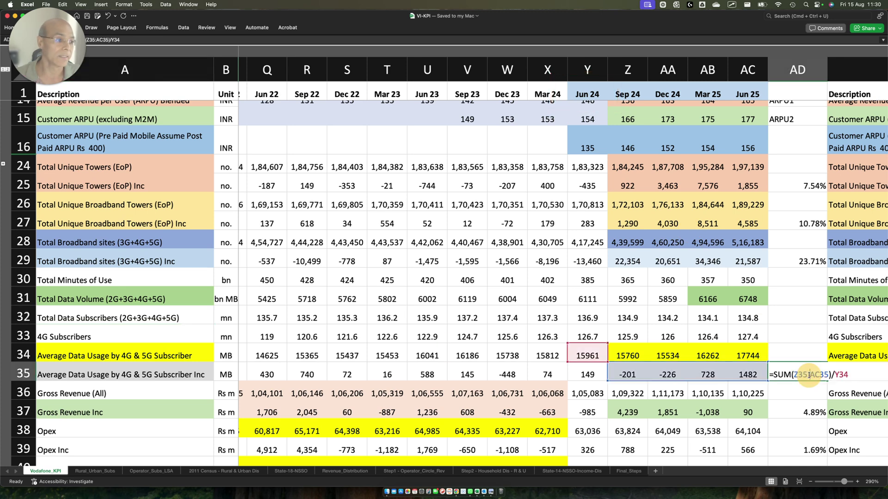
key("Escape")
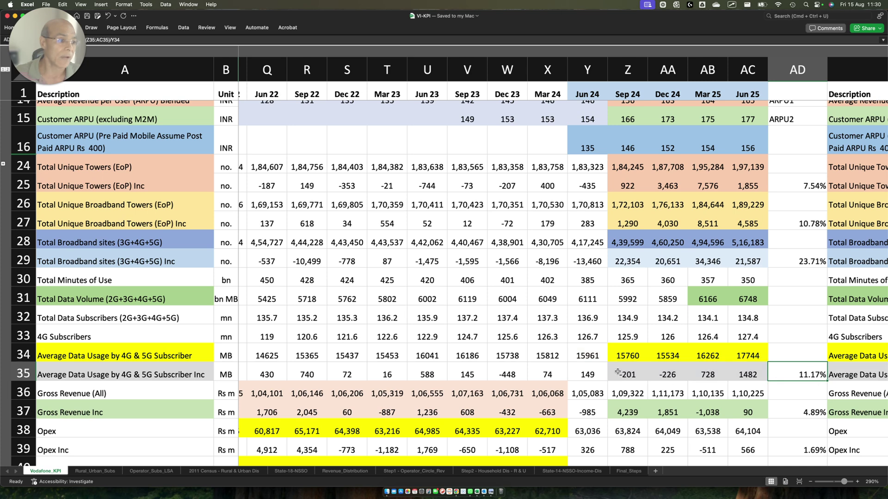
Compare the average data usage increments of Sep 24 and Dec 24 with those of Mar 25 and Jun 25.
mouse_move(607, 366)
left_mouse_down()
mouse_move(680, 385)
mouse_move(760, 384)
left_mouse_up()
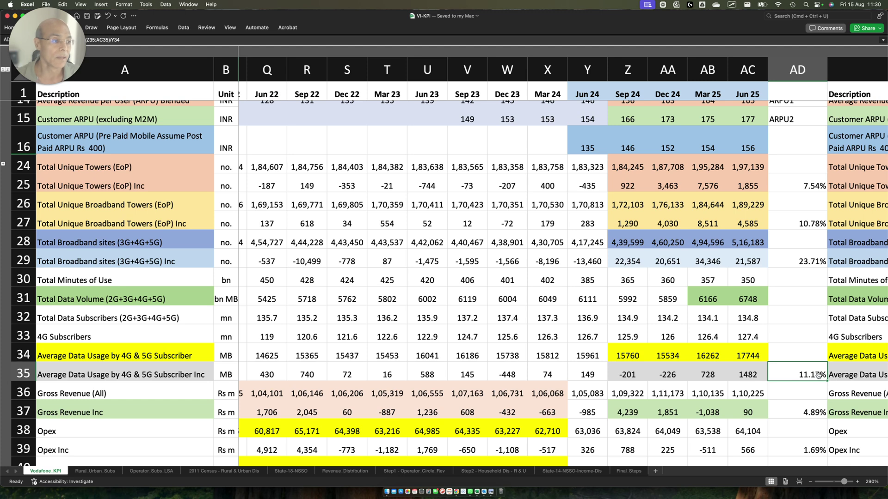
mouse_move(612, 360)
left_mouse_down()
mouse_move(697, 383)
mouse_move(770, 382)
left_mouse_up()
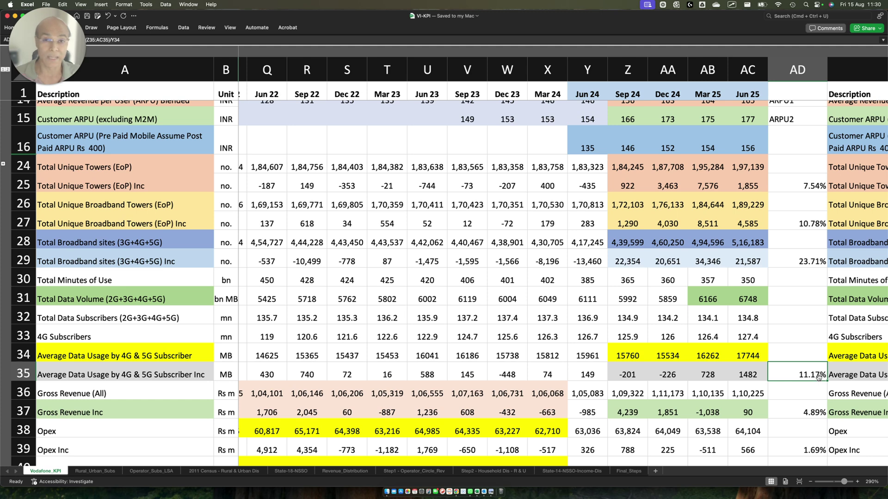
mouse_move(563, 342)
left_mouse_down()
mouse_move(587, 360)
mouse_move(627, 366)
left_mouse_up()
left_click_drag(563, 66, 612, 105)
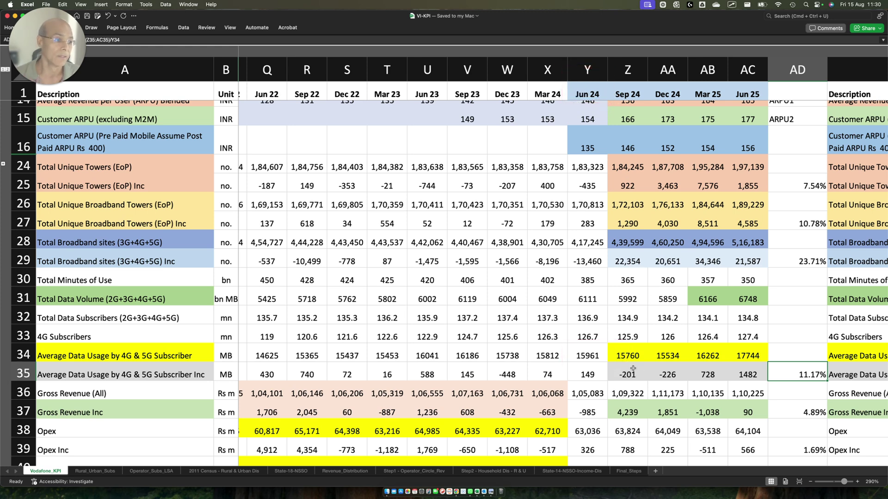
left_click_drag(608, 363, 699, 386)
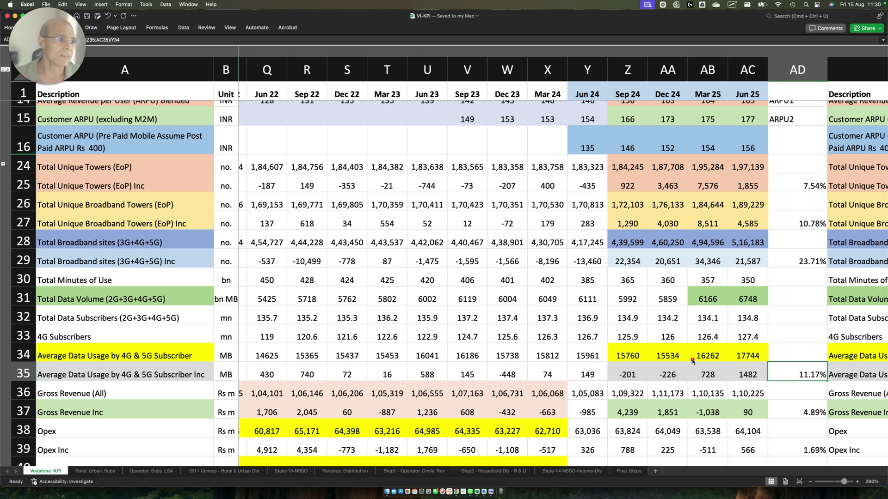
left_click_drag(692, 361, 776, 387)
Examine the quarterly gross revenue increments in row 37 from Sep 24 to Jun 25.
scroll(767, 384, "down", 3)
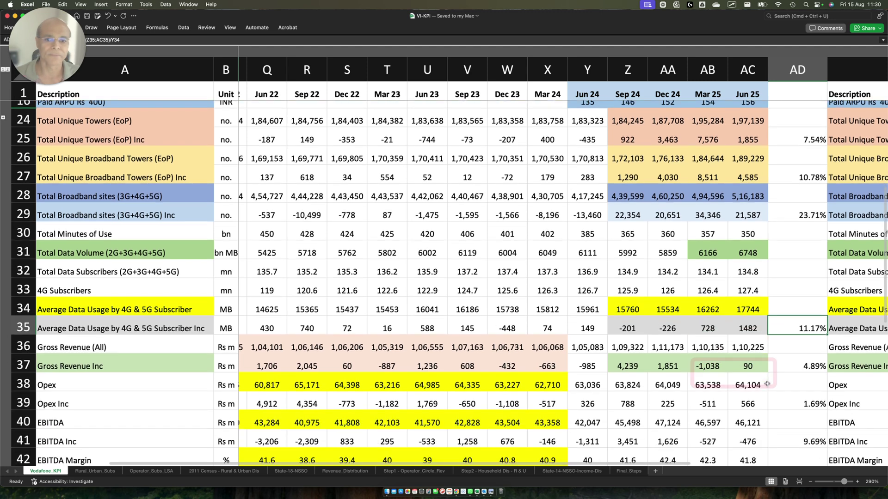
scroll(767, 384, "down", 3)
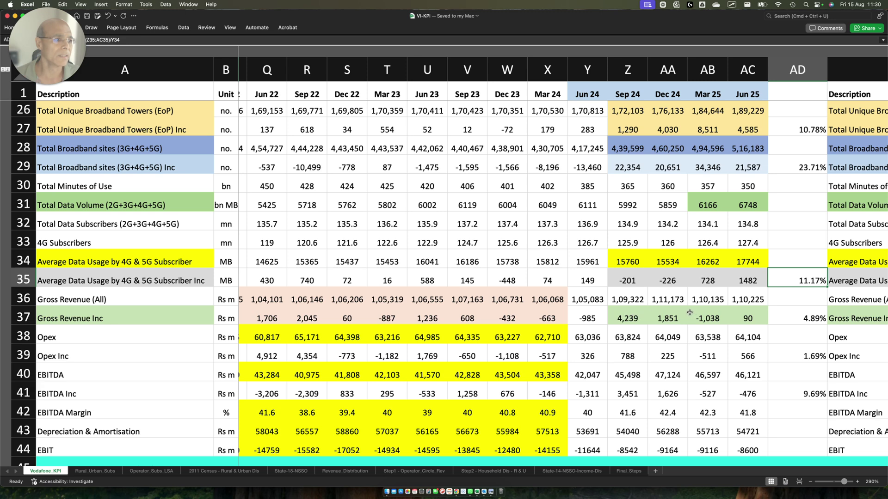
left_click_drag(685, 305, 739, 328)
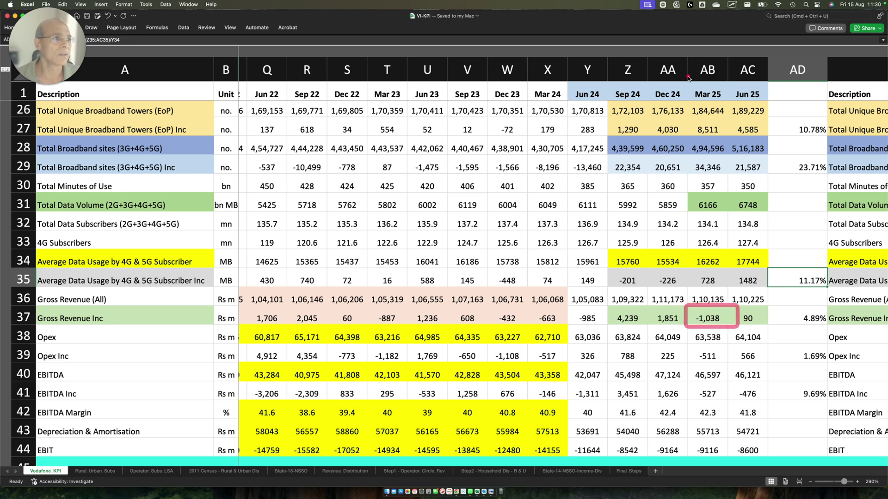
left_click_drag(686, 77, 738, 101)
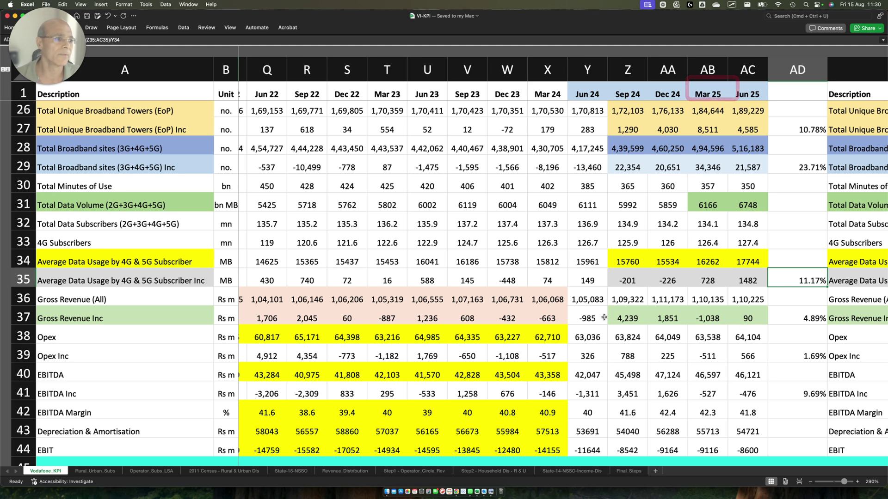
left_click_drag(616, 311, 653, 332)
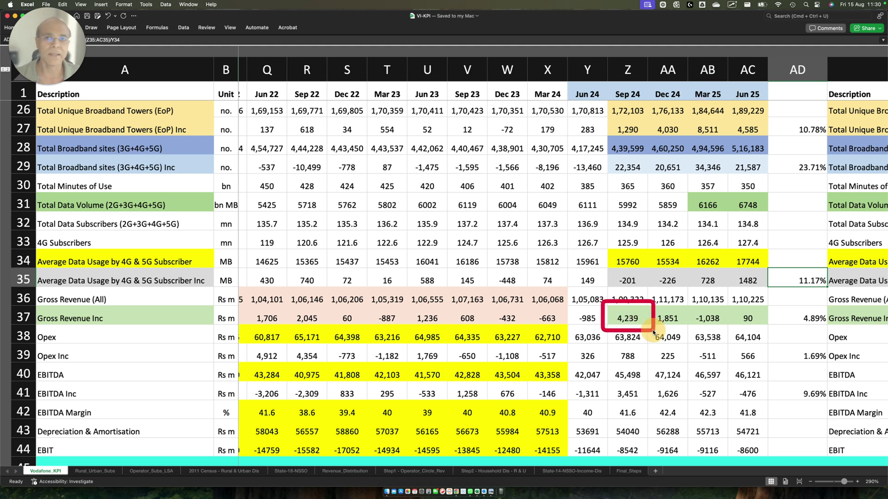
left_click_drag(604, 78, 647, 106)
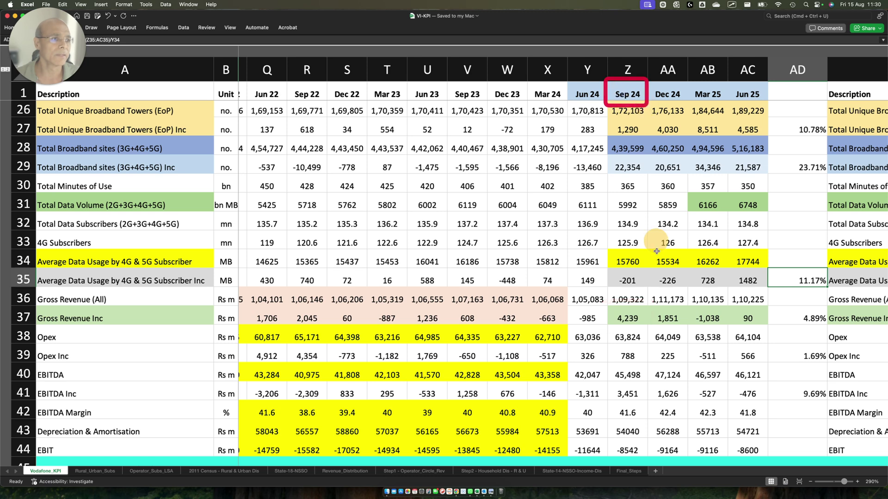
mouse_move(605, 314)
left_mouse_down()
mouse_move(647, 332)
mouse_move(723, 333)
left_mouse_up()
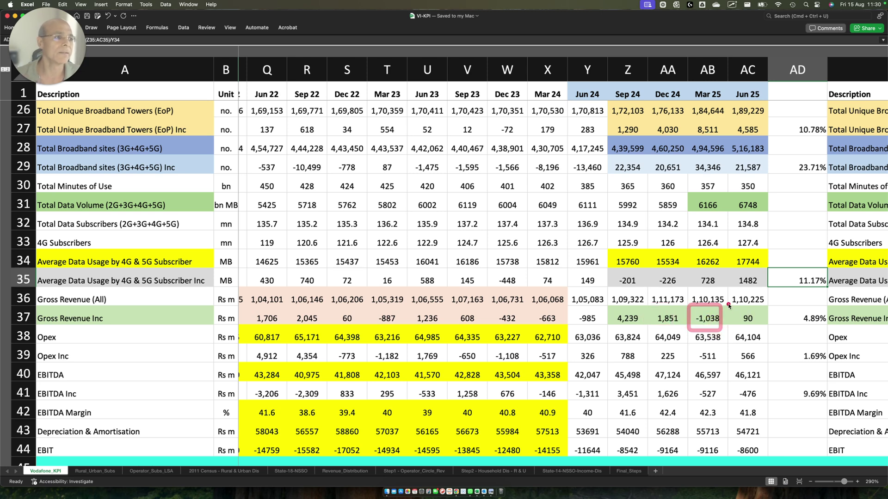
left_click_drag(726, 301, 760, 328)
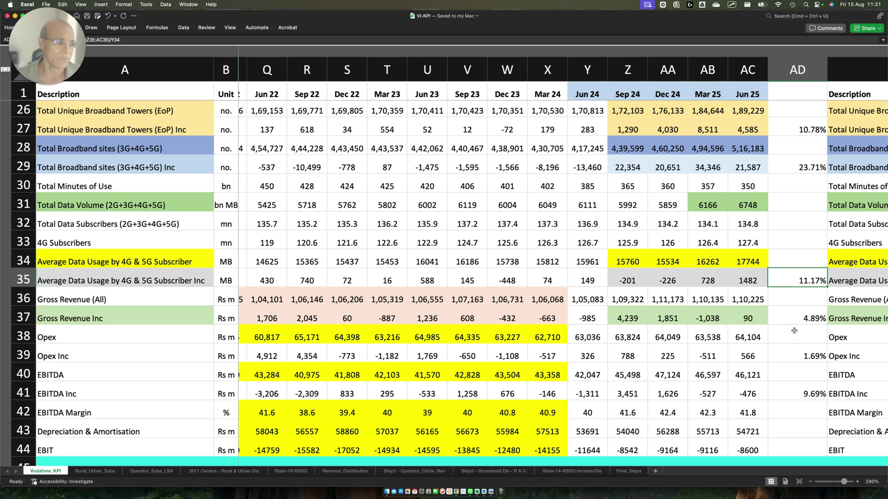
Inspect the gross revenue growth formula in AD37 and its Jun 24 base in Y36, leaving the formula as it is.
left_click(795, 316)
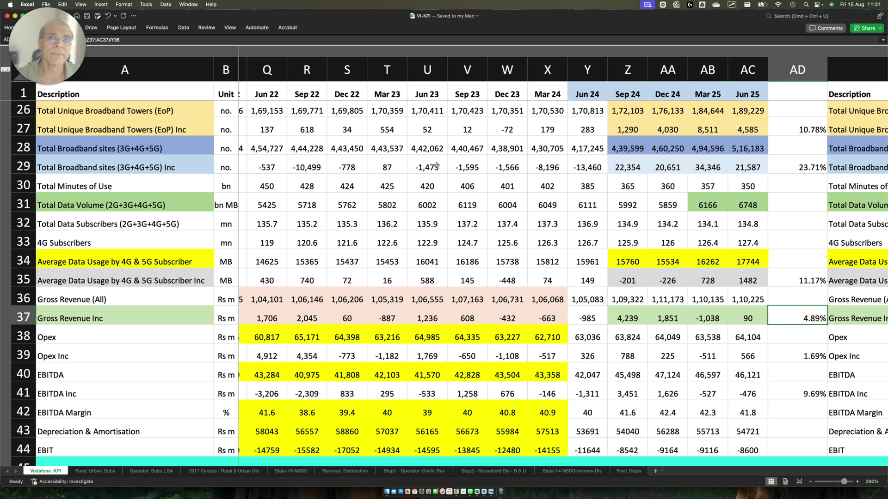
left_click(106, 39)
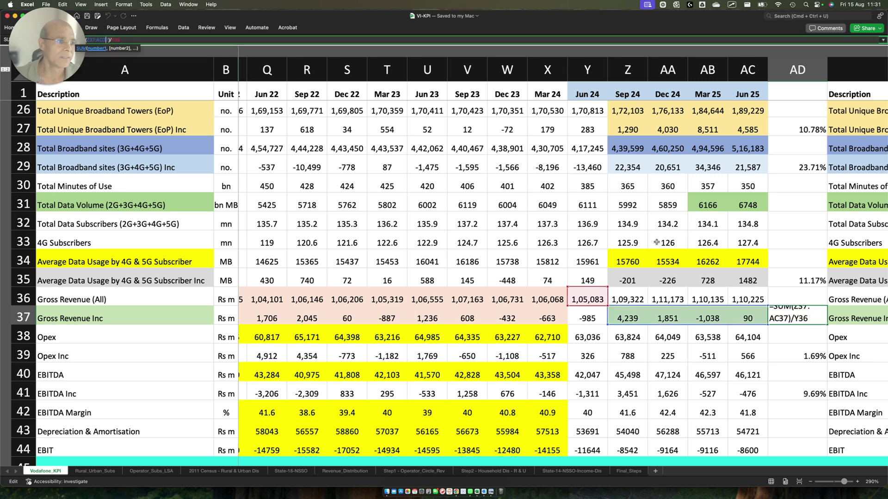
key("Escape")
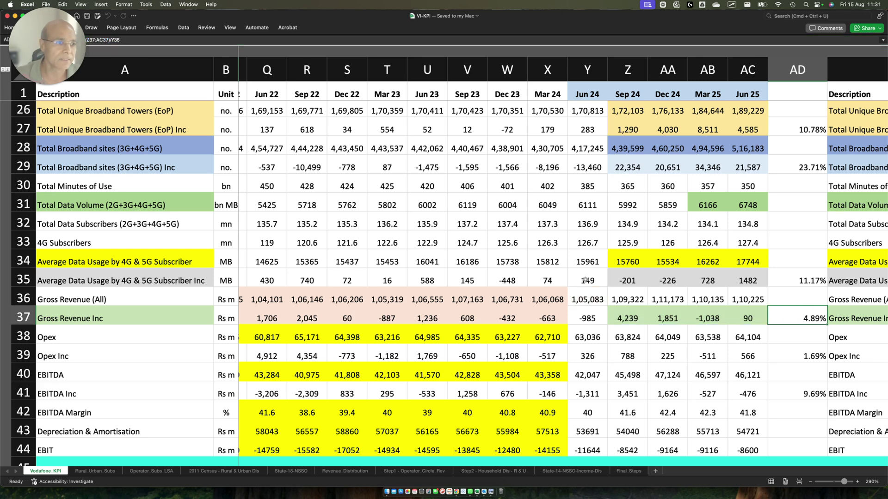
left_click_drag(558, 282, 622, 315)
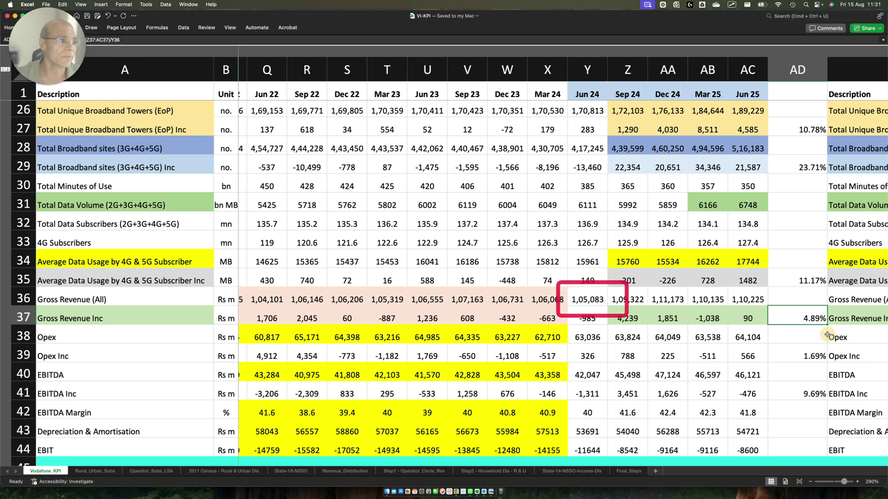
left_click_drag(771, 303, 837, 329)
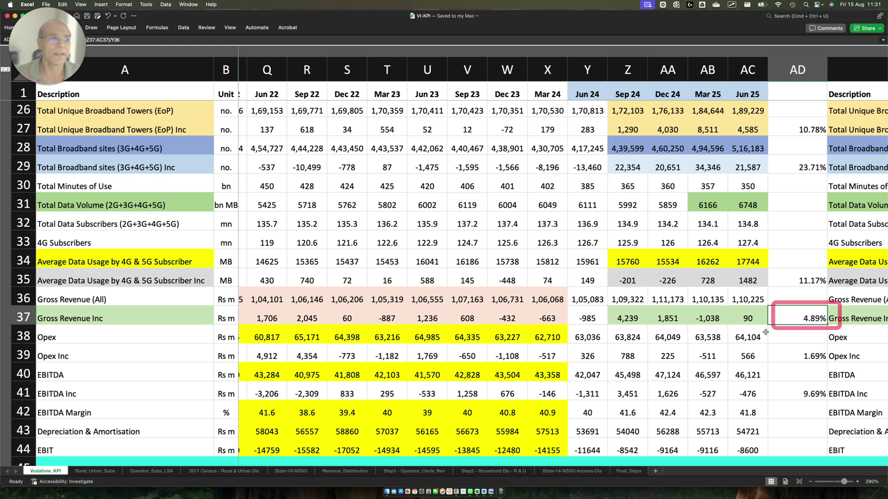
Inspect the opex growth formula in AD39, leaving it as it is, and the EBITDA growth in AD41 against its Jun 24 base.
scroll(759, 343, "down", 1)
scroll(759, 343, "down", 1)
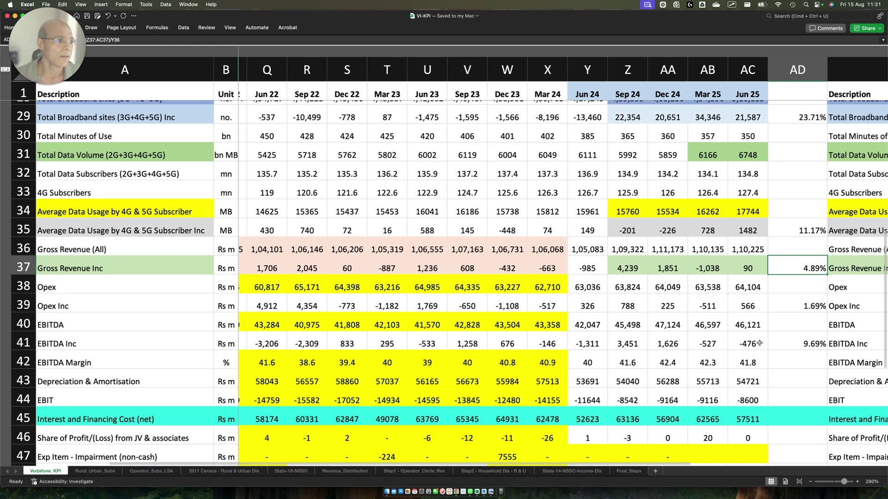
left_click(796, 306)
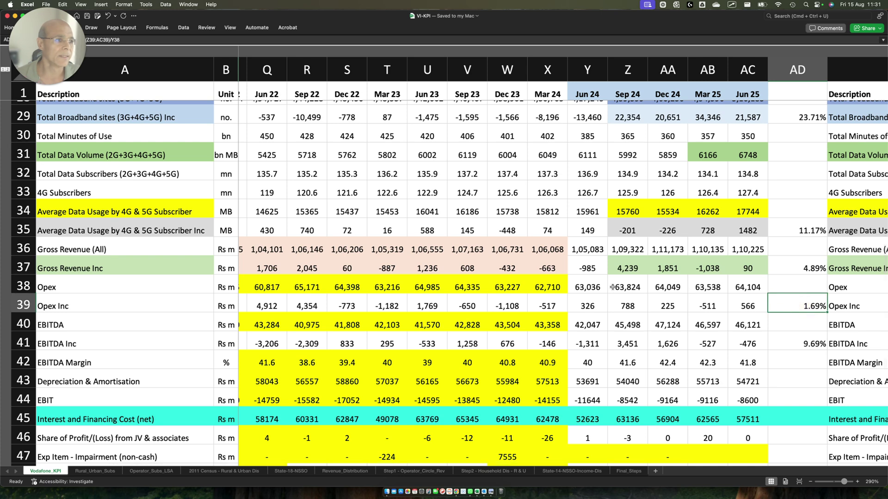
left_click(107, 40)
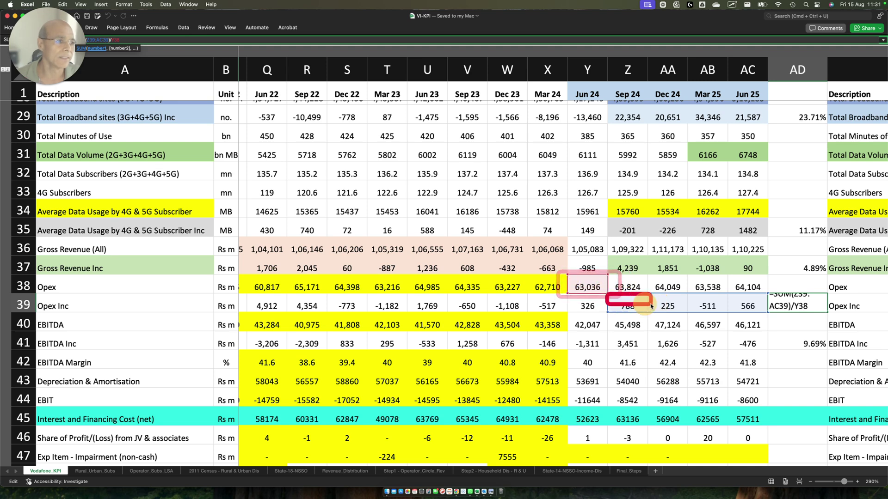
key("Return")
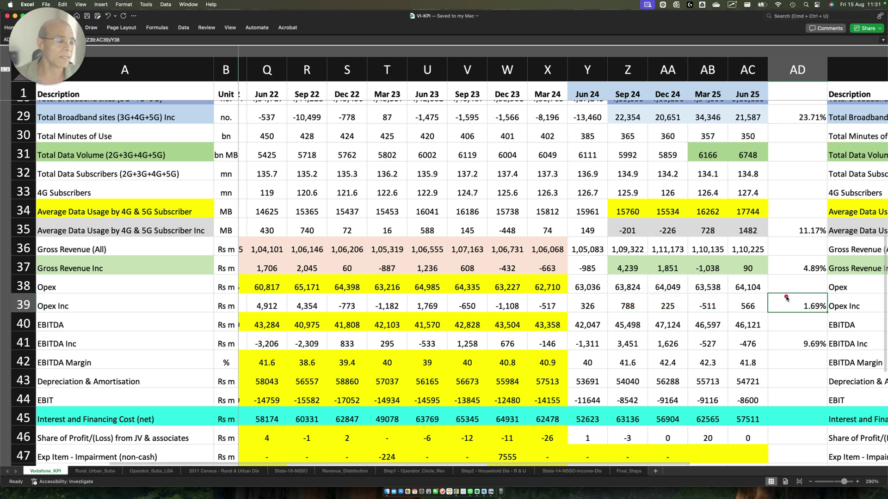
left_click_drag(780, 293, 847, 319)
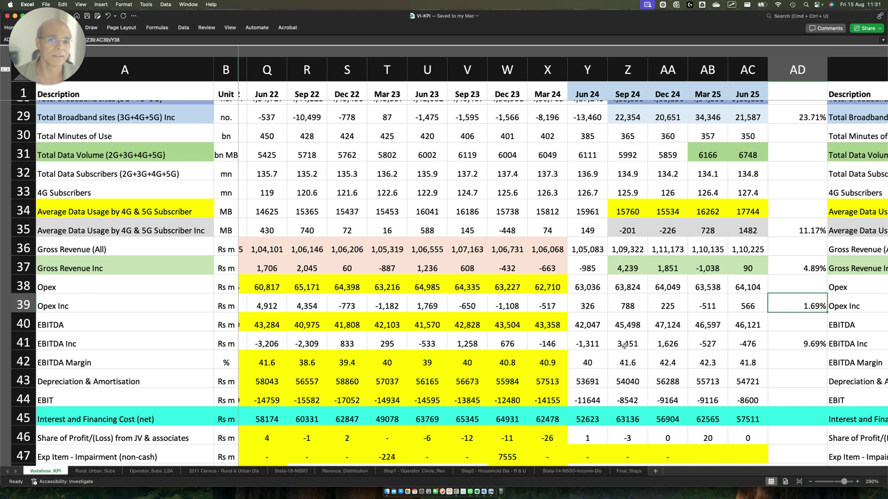
left_click(793, 346)
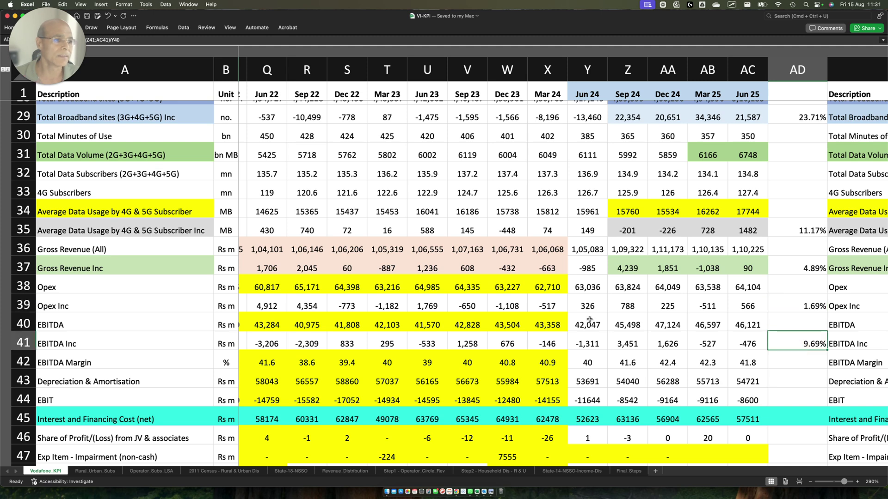
left_click_drag(556, 314, 626, 338)
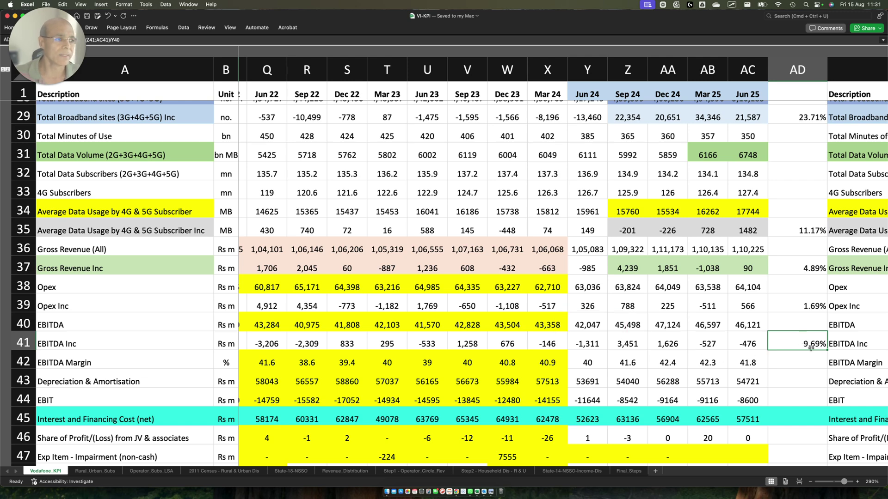
Examine the quarterly Interest and Financing Cost (net) in row 45 from Jun 22 to Jun 25.
scroll(785, 354, "down", 8)
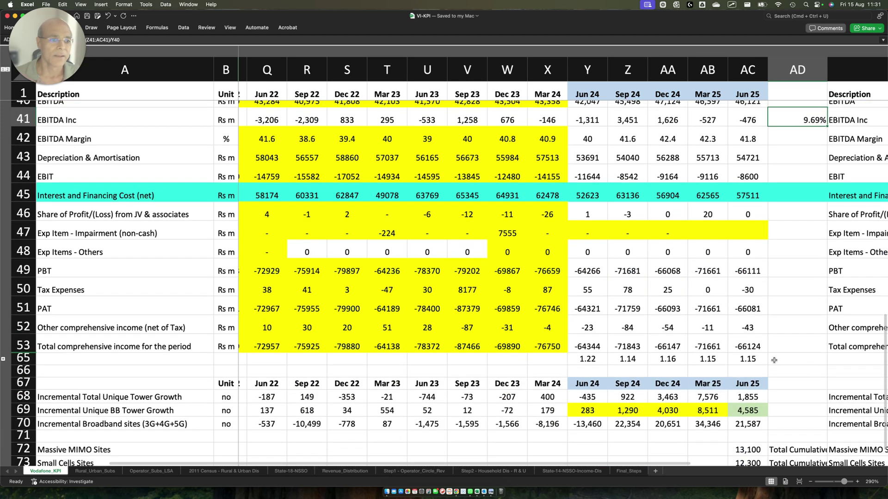
scroll(774, 360, "up", 1)
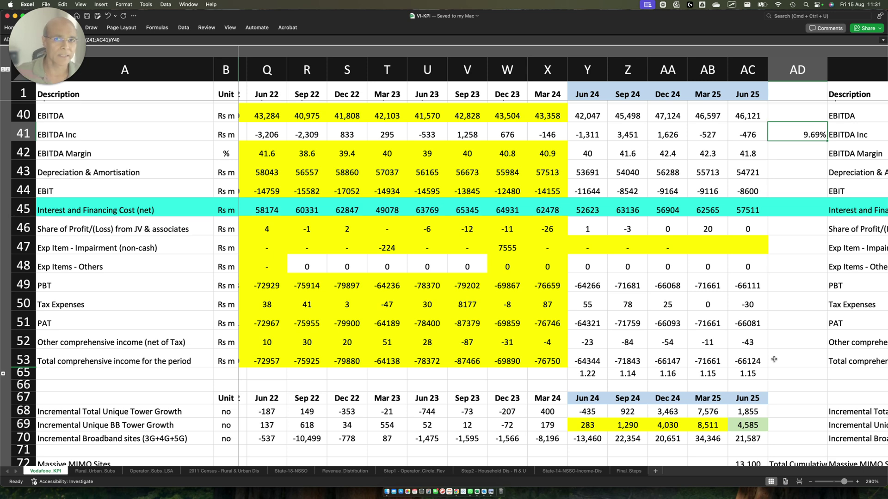
scroll(773, 359, "up", 1)
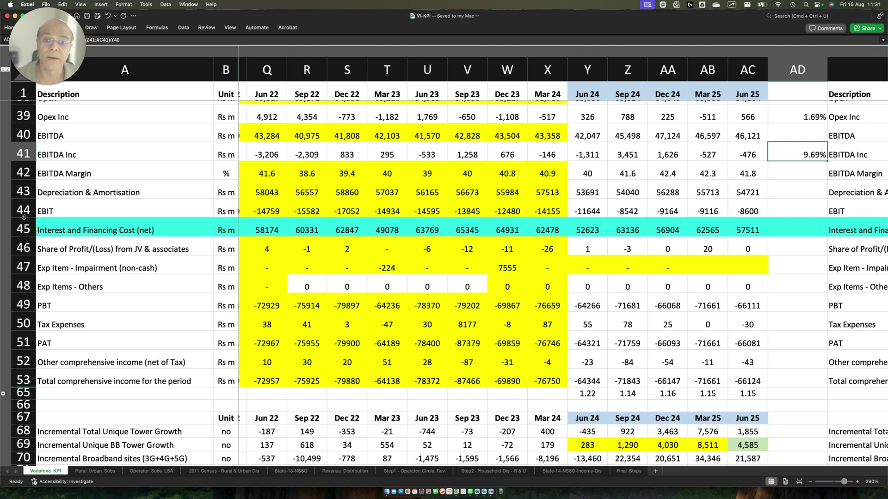
mouse_move(27, 215)
left_mouse_down()
mouse_move(60, 240)
mouse_move(177, 241)
left_mouse_up()
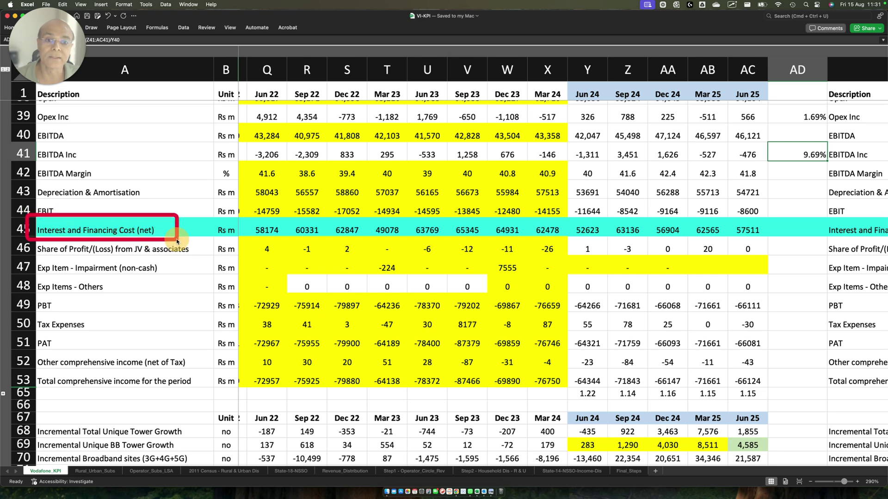
mouse_move(241, 217)
left_mouse_down()
mouse_move(284, 233)
mouse_move(787, 242)
left_mouse_up()
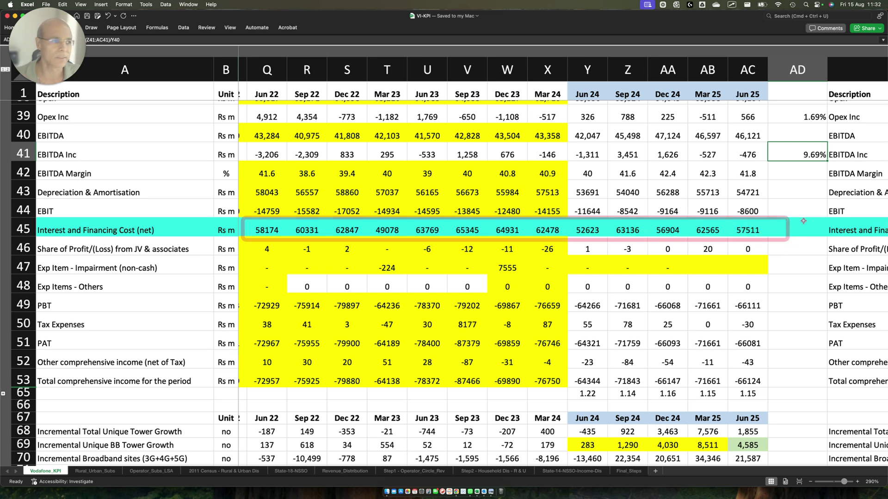
Focus on the interest and financing cost of the last five quarters, Jun 24 to Jun 25, in row 45.
mouse_move(567, 221)
left_mouse_down()
mouse_move(588, 233)
mouse_move(793, 237)
left_mouse_up()
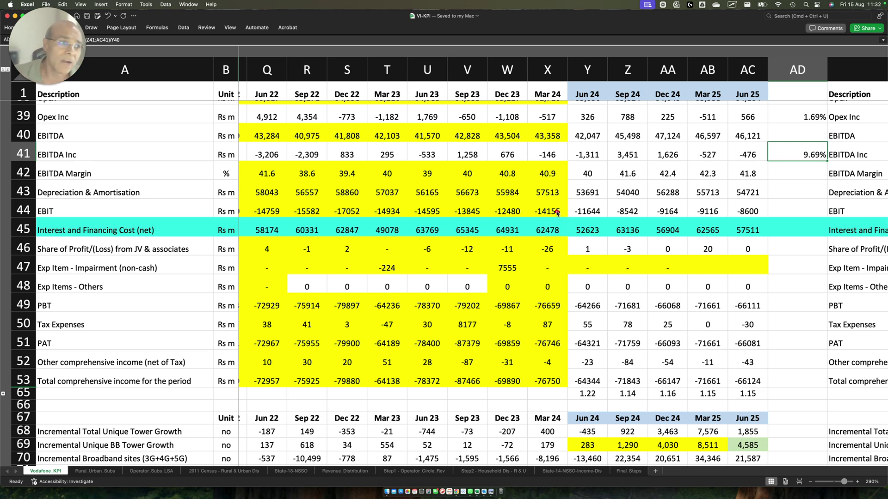
left_click_drag(556, 212, 802, 240)
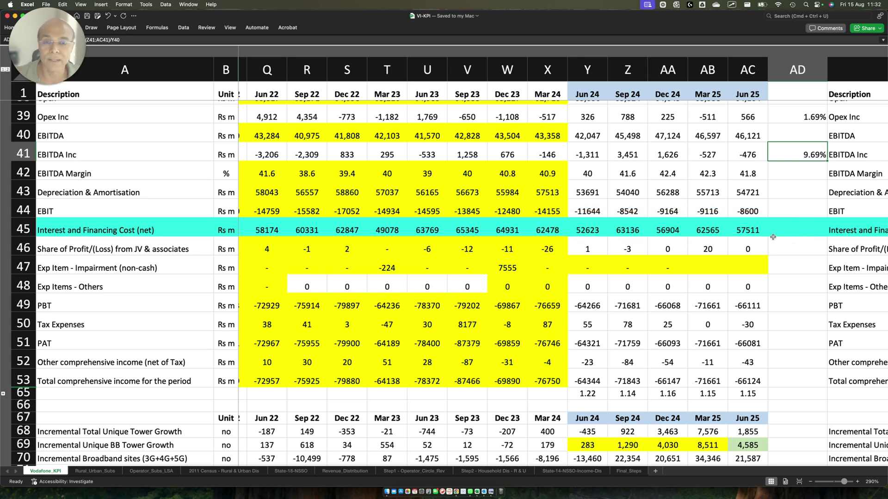
left_click_drag(532, 212, 784, 247)
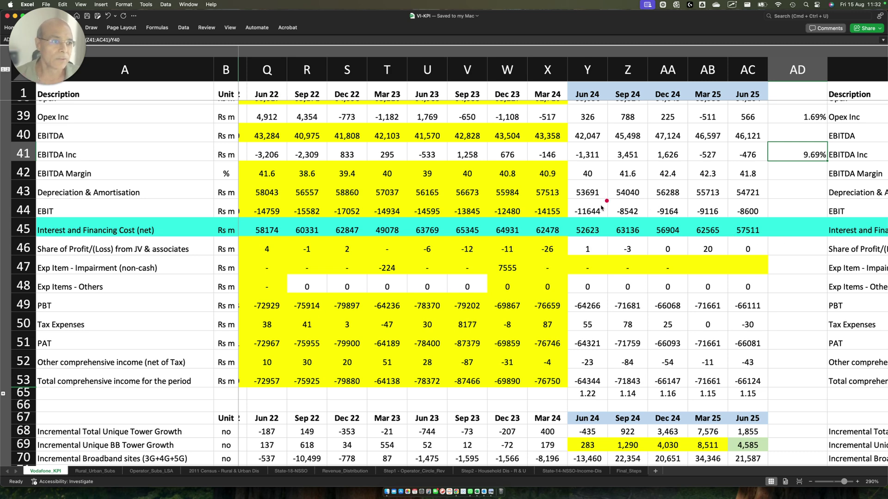
left_click_drag(554, 212, 788, 248)
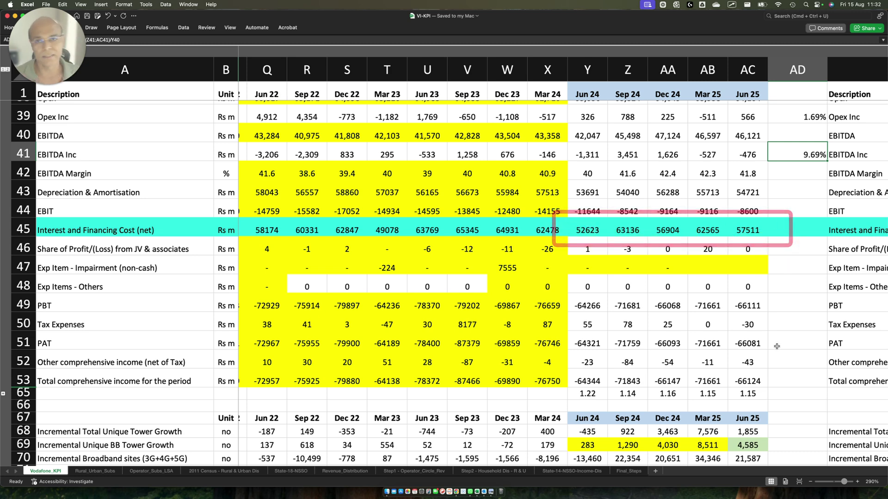
scroll(786, 342, "down", 1)
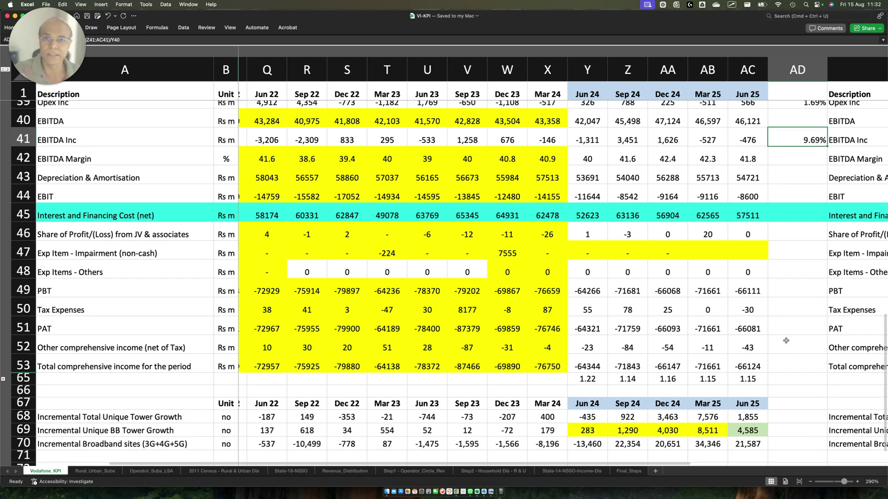
mouse_move(560, 200)
left_mouse_down()
mouse_move(777, 231)
mouse_move(773, 223)
left_mouse_up()
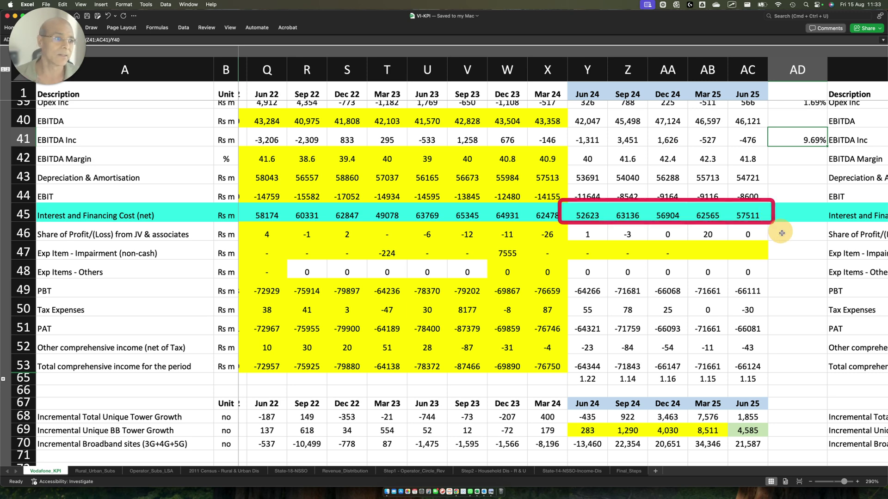
Examine the total comprehensive income for the period in row 53 from Jun 24 to Jun 25, starting with Y53.
mouse_move(562, 353)
left_mouse_down()
mouse_move(653, 371)
mouse_move(778, 372)
left_mouse_up()
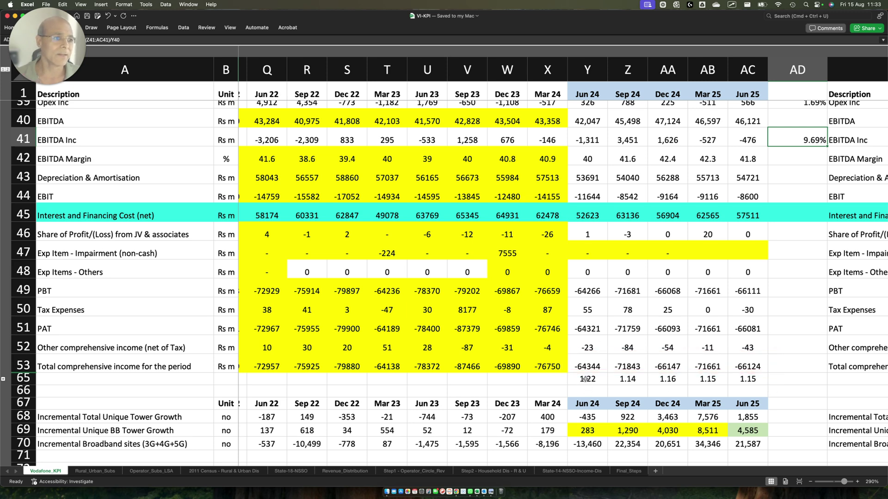
left_click(596, 366)
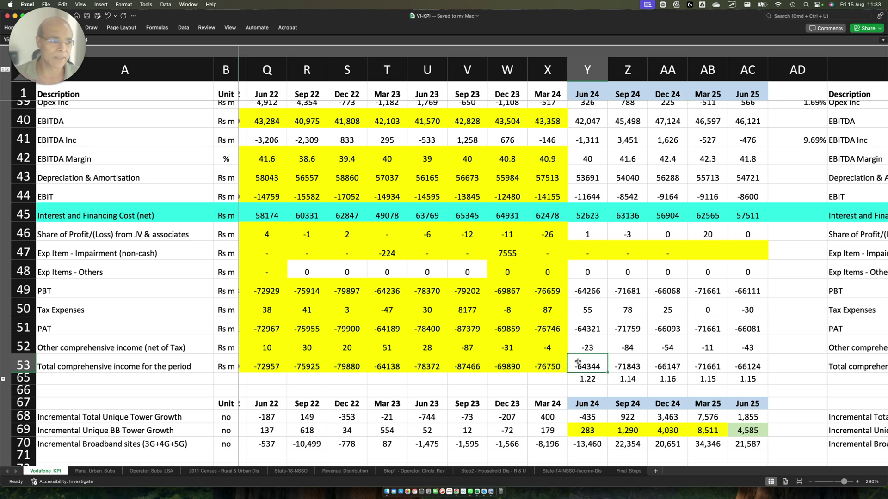
left_click_drag(552, 349, 621, 372)
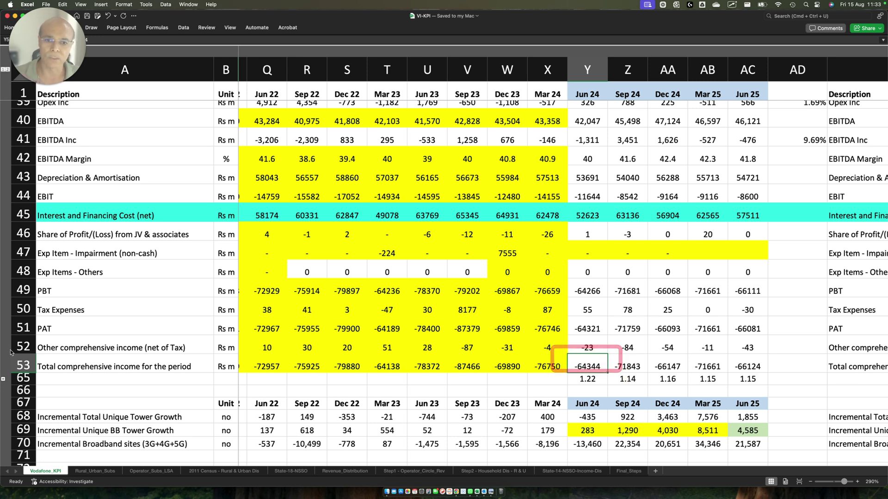
left_click_drag(13, 352, 212, 380)
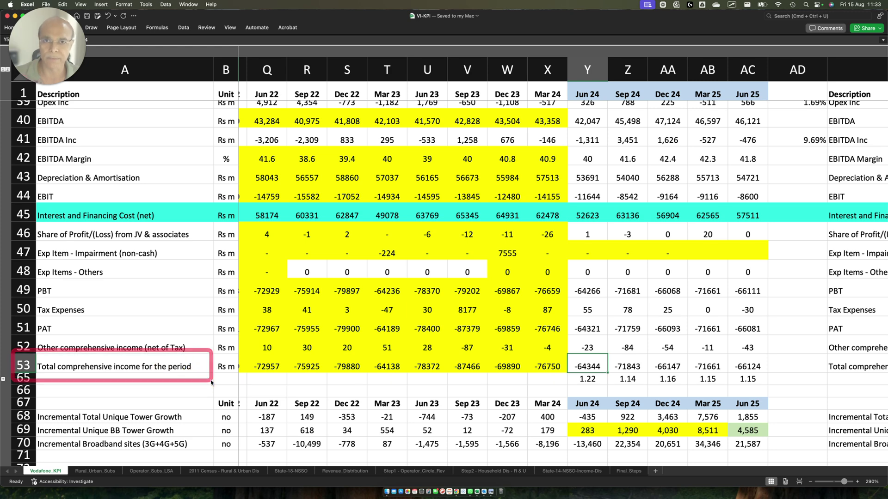
Compare the row 65 ratios of total comprehensive income to interest cost from Jun 24 to Jun 25, and review the interest costs behind them.
left_click_drag(562, 196, 608, 228)
left_click_drag(561, 369, 603, 390)
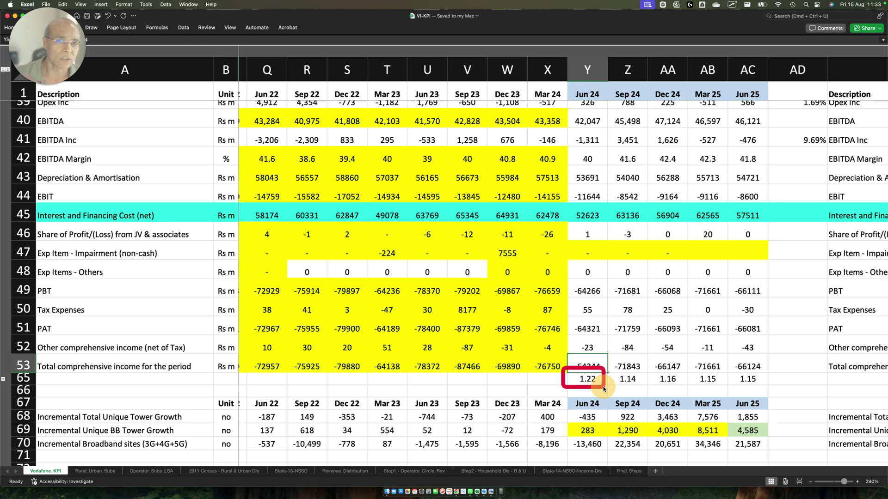
mouse_move(609, 370)
left_mouse_down()
mouse_move(653, 390)
mouse_move(654, 367)
mouse_move(690, 390)
left_mouse_up()
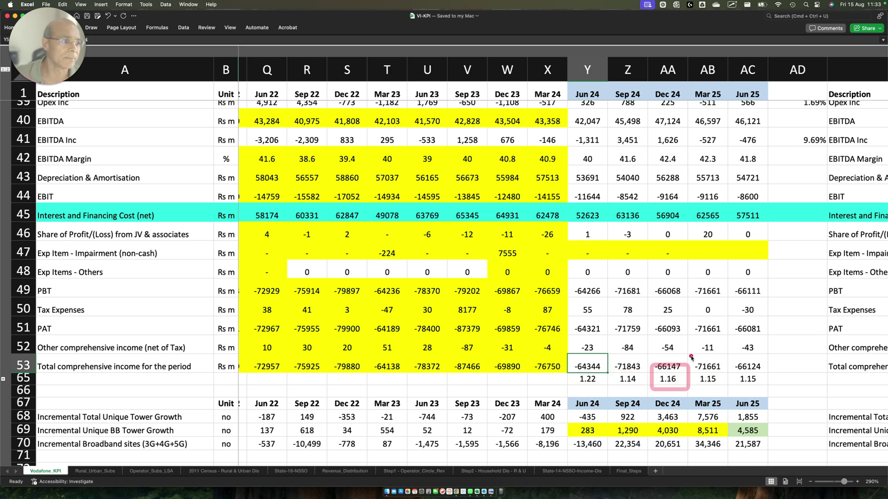
left_click_drag(691, 357, 727, 390)
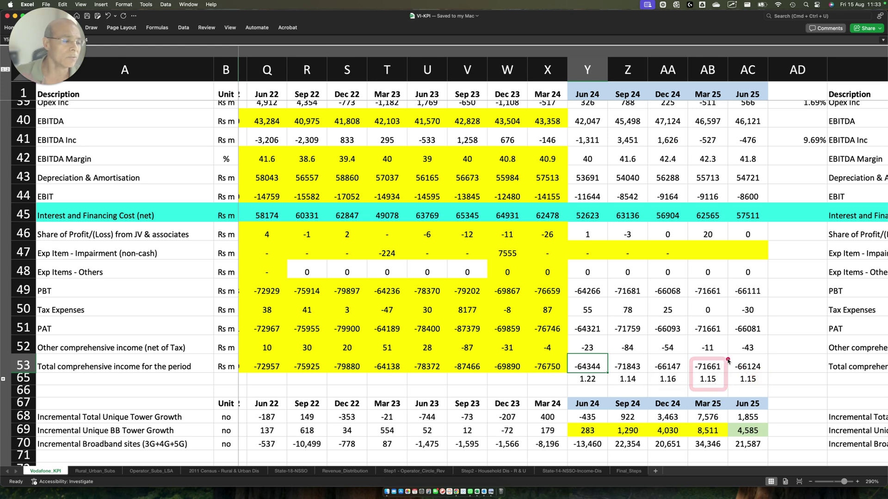
left_click_drag(727, 359, 768, 392)
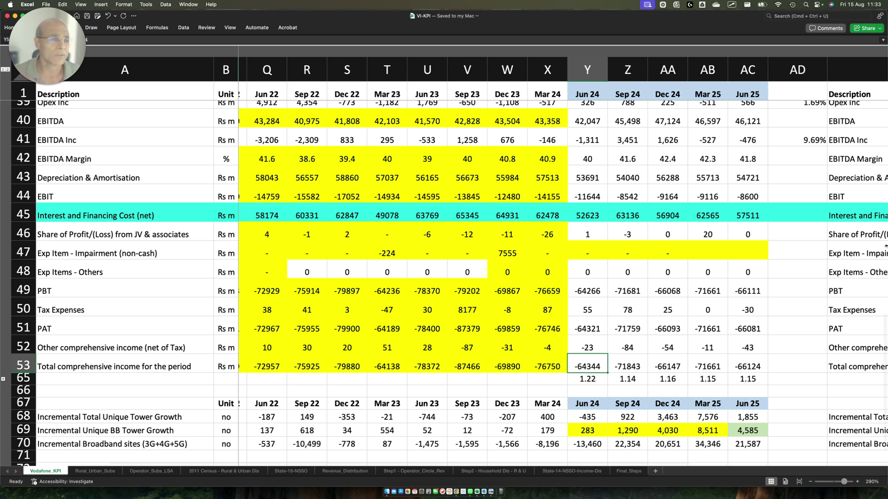
left_click_drag(558, 193, 795, 231)
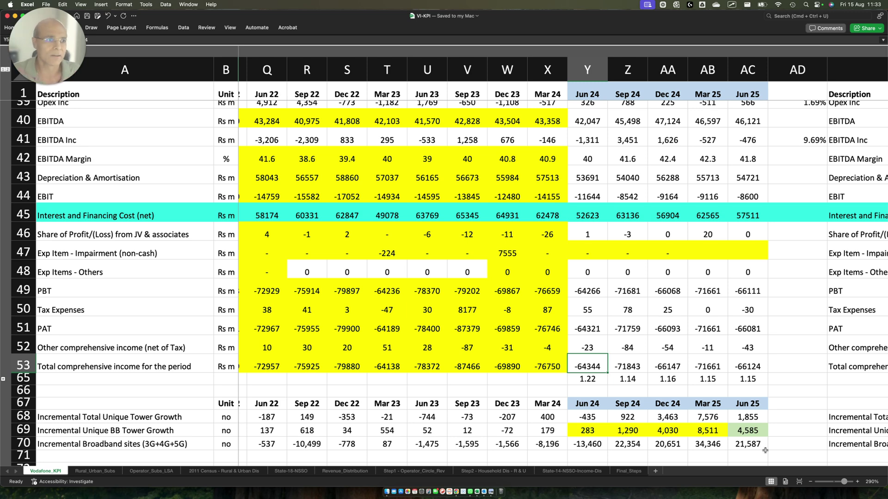
left_click_drag(554, 193, 770, 242)
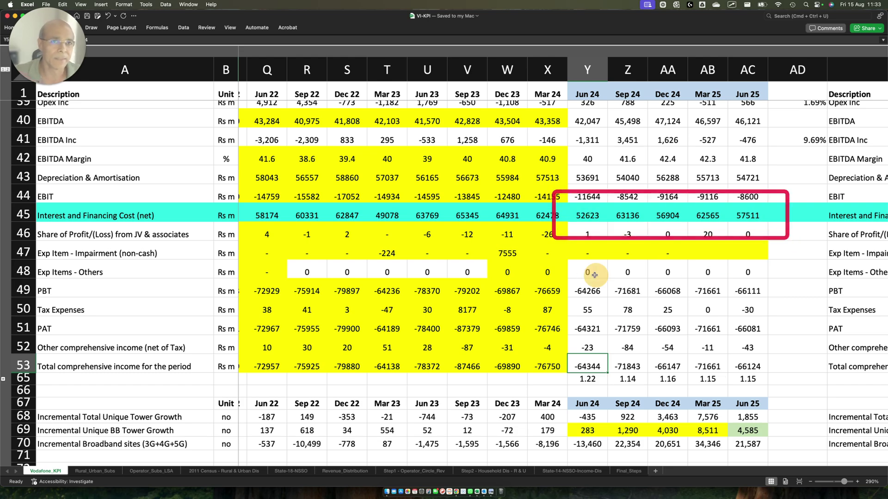
Switch to the annual report PDF and read the repayment terms of deferred payment obligations as on March 31, 2025, through the grand total.
key("ctrl+Up")
left_click(346, 21)
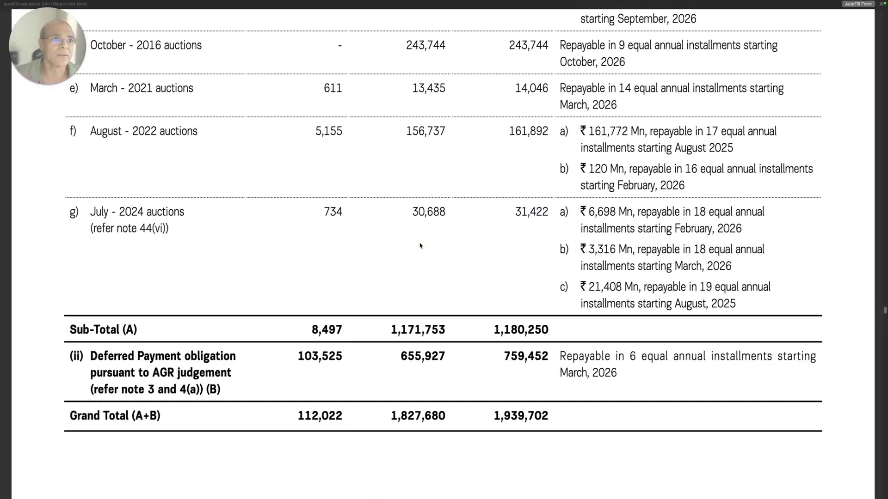
scroll(420, 246, "up", 10)
scroll(420, 246, "up", 3)
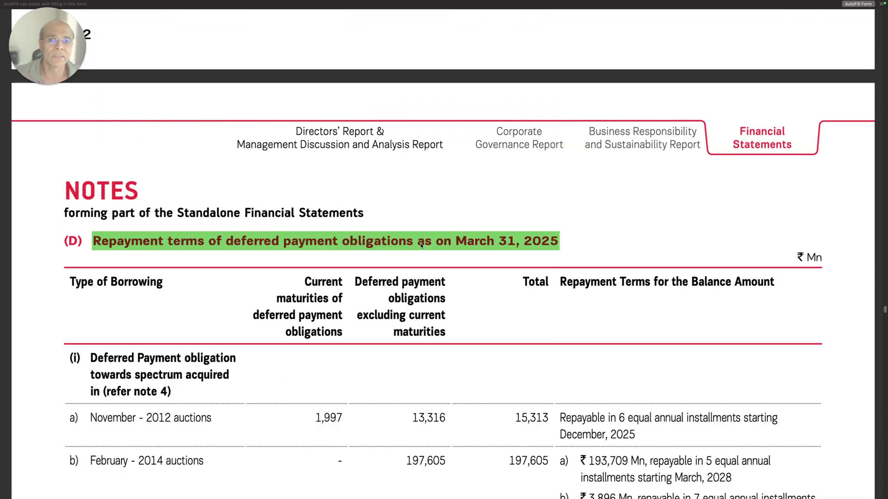
mouse_move(59, 186)
left_mouse_down()
mouse_move(337, 277)
mouse_move(620, 248)
mouse_move(628, 257)
left_mouse_up()
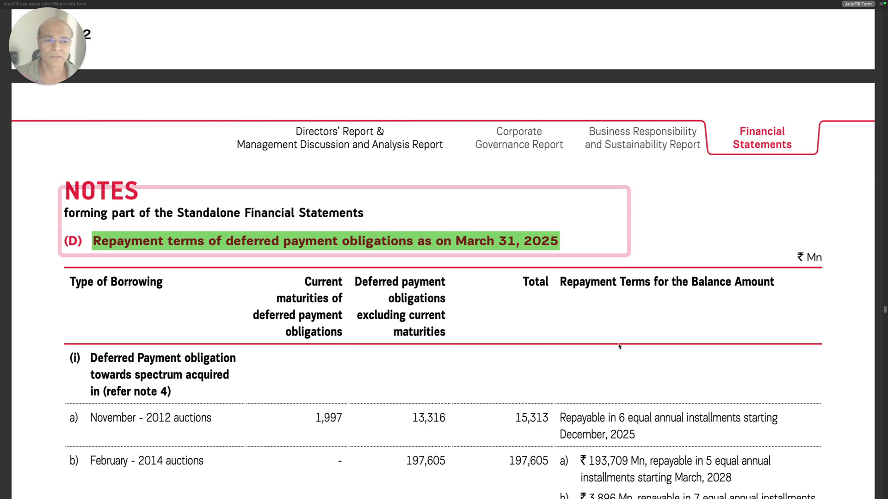
scroll(619, 346, "down", 4)
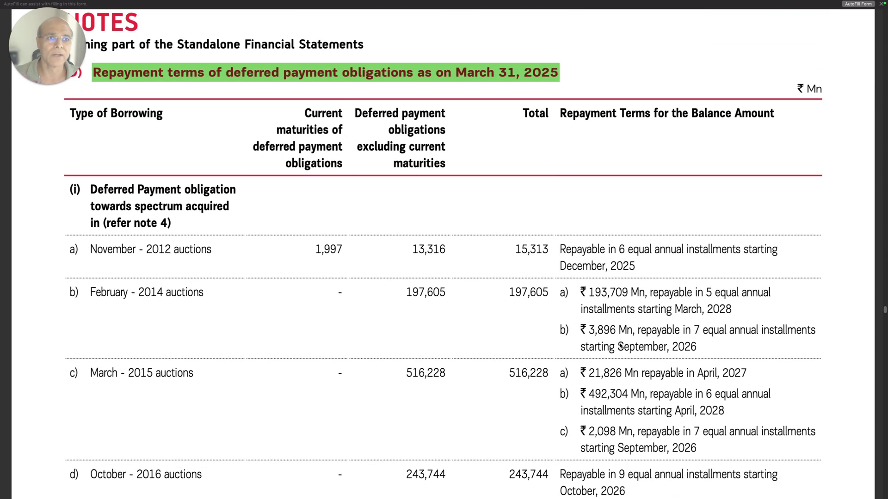
scroll(620, 346, "down", 2)
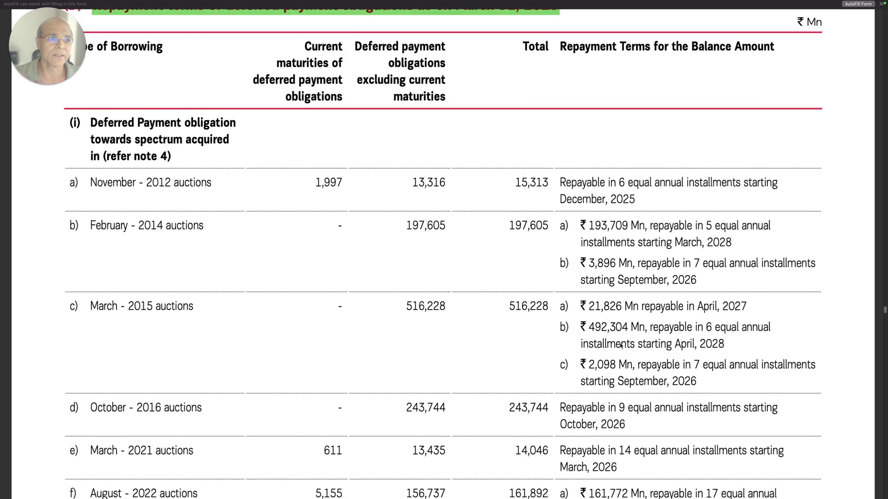
scroll(620, 346, "down", 4)
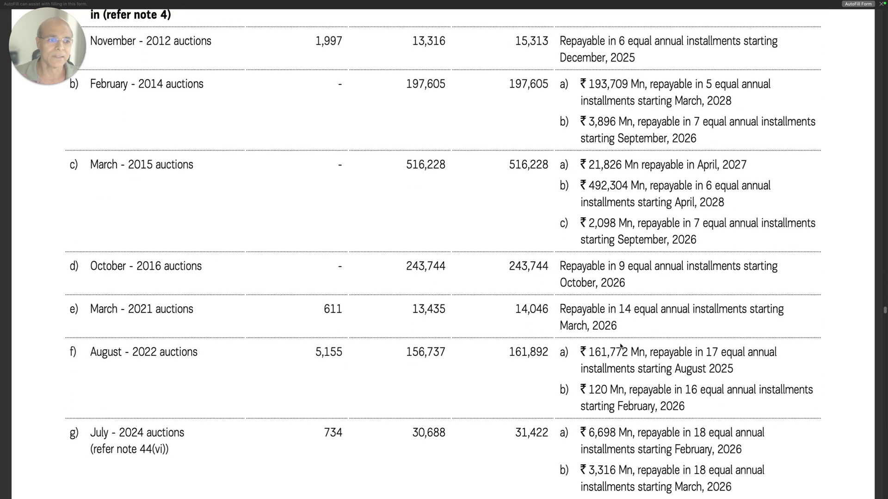
scroll(620, 346, "down", 4)
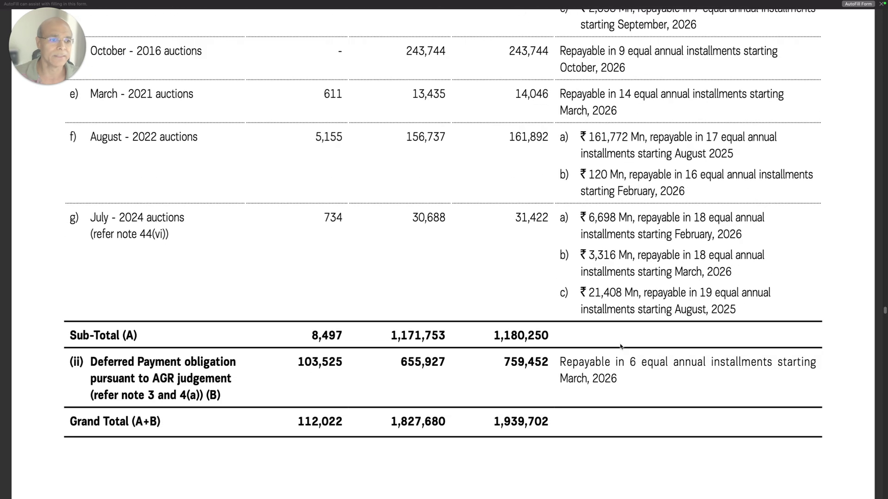
Recheck the repayment terms of deferred payment obligations, from the spectrum auction entries down to the grand total (A+B).
scroll(620, 346, "up", 10)
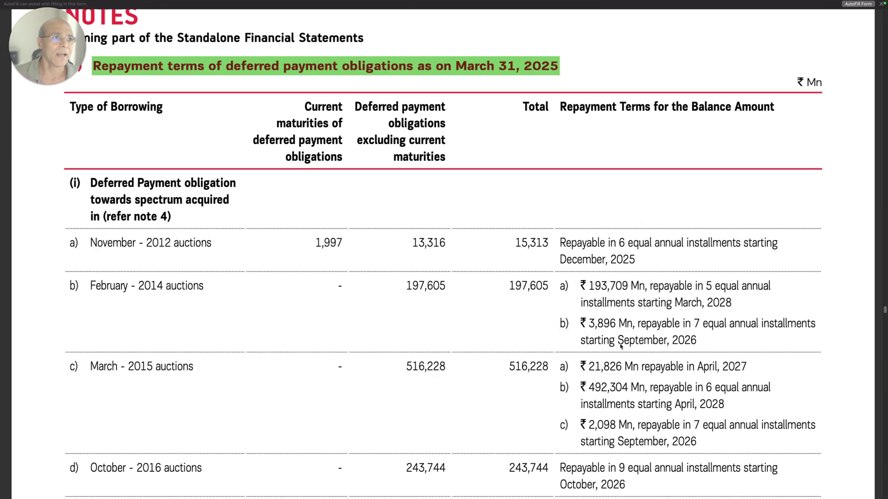
left_click_drag(492, 81, 590, 170)
scroll(589, 188, "down", 11)
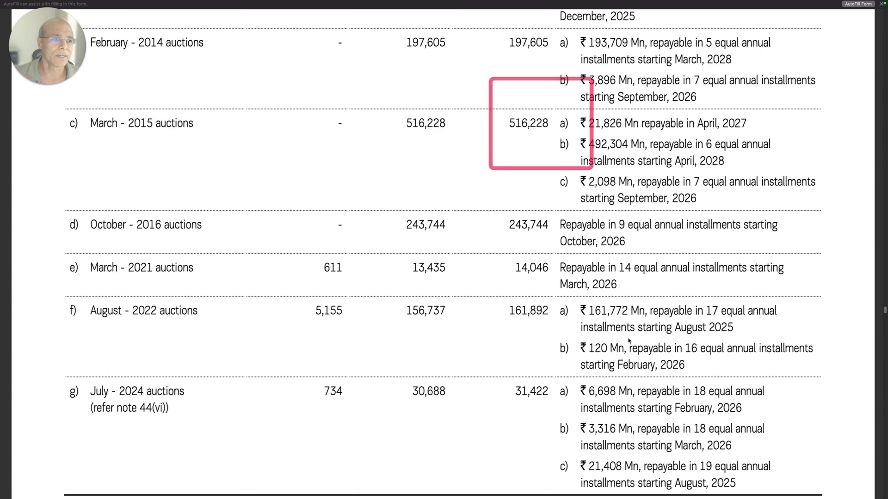
left_click_drag(470, 308, 595, 371)
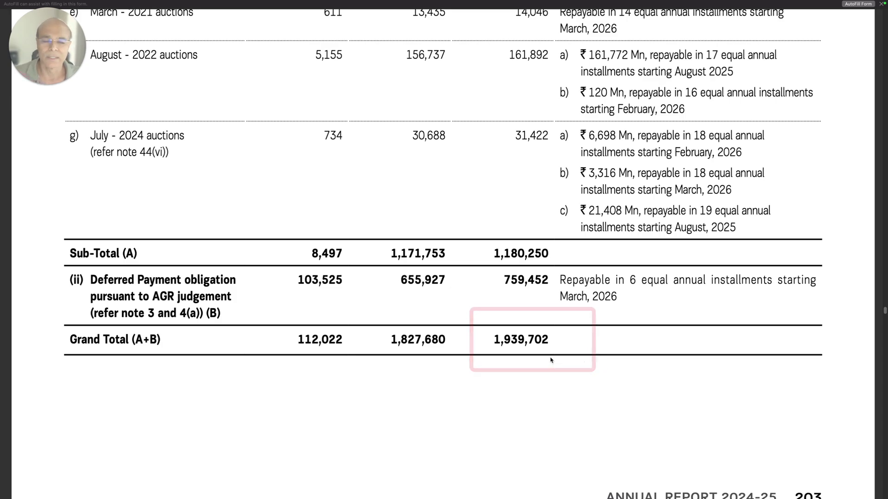
Return to the VI-KPI workbook and compare interest and financing cost in row 45 with total comprehensive income in row 53, Jun 24 to Jun 25.
key("ctrl+Up")
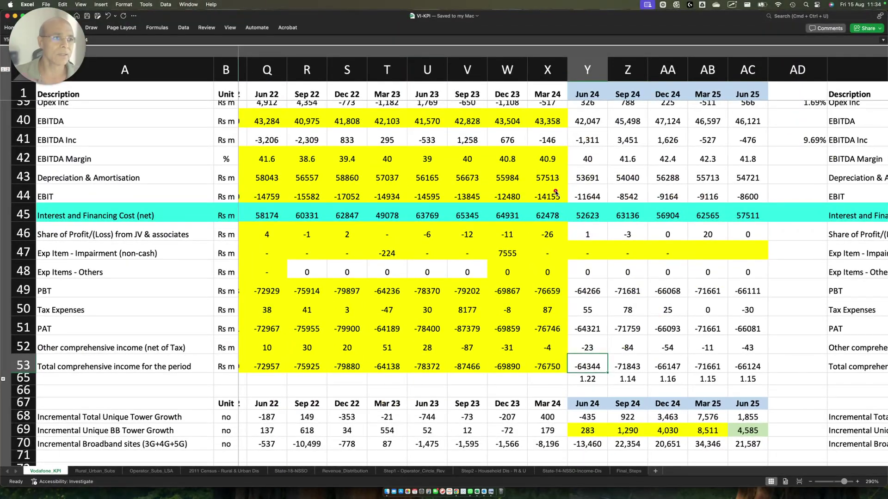
mouse_move(551, 191)
left_mouse_down()
mouse_move(749, 231)
mouse_move(789, 227)
left_mouse_up()
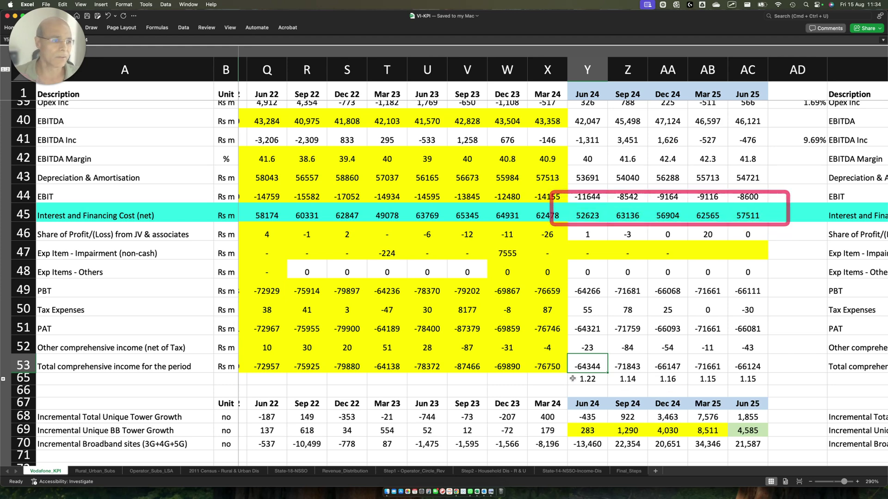
mouse_move(551, 342)
left_mouse_down()
mouse_move(643, 373)
mouse_move(792, 373)
left_mouse_up()
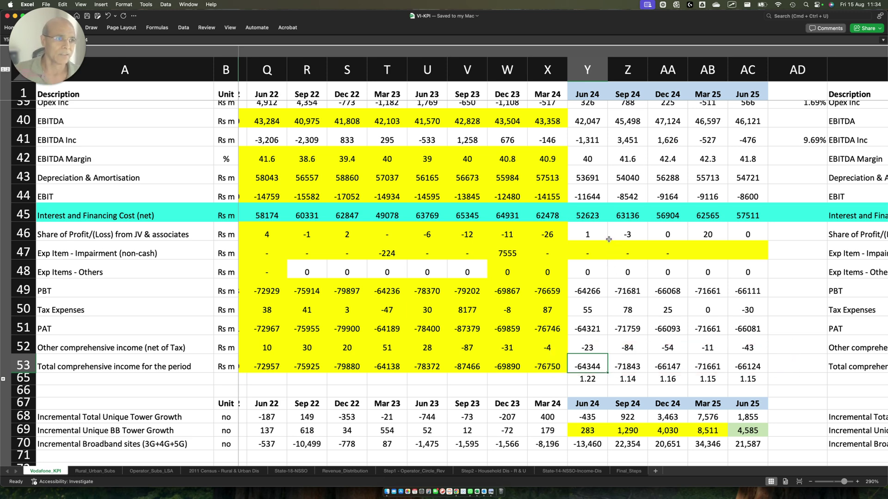
mouse_move(560, 196)
left_mouse_down()
mouse_move(565, 207)
mouse_move(810, 225)
left_mouse_up()
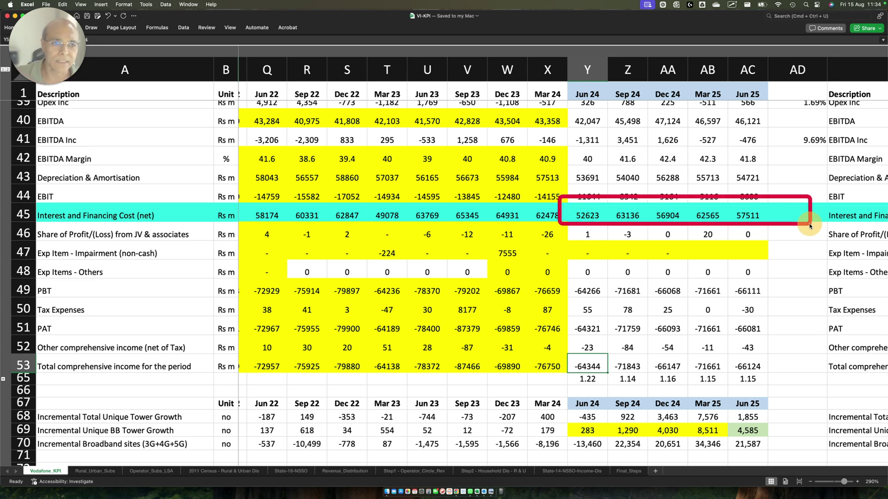
left_click_drag(561, 345, 780, 377)
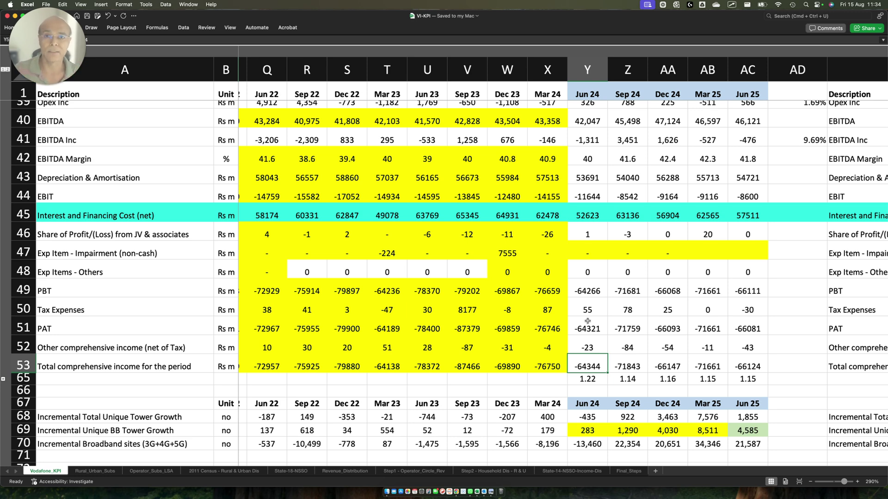
Switch from the VI-KPI workbook to the Tower_Sites workbook and enlarge its window to fill the screen.
scroll(682, 320, "down", 5)
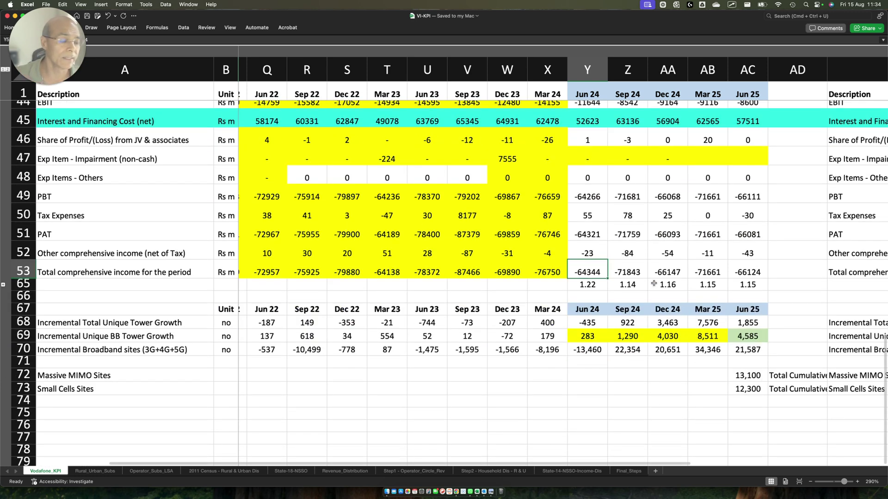
key("ctrl+Up")
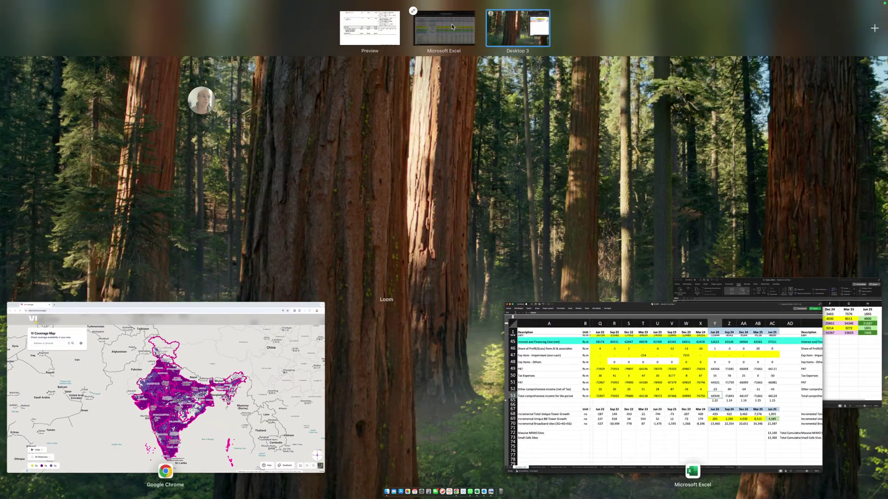
left_click(452, 24)
key("ctrl+Up")
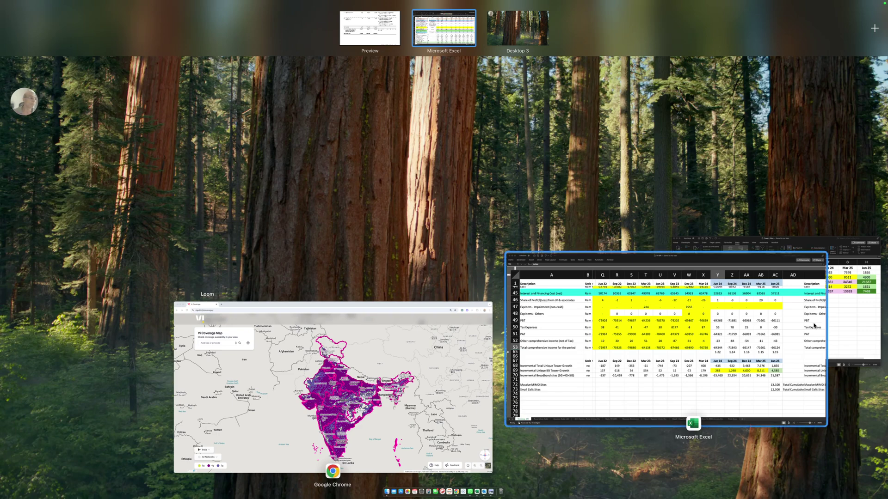
left_click(866, 311)
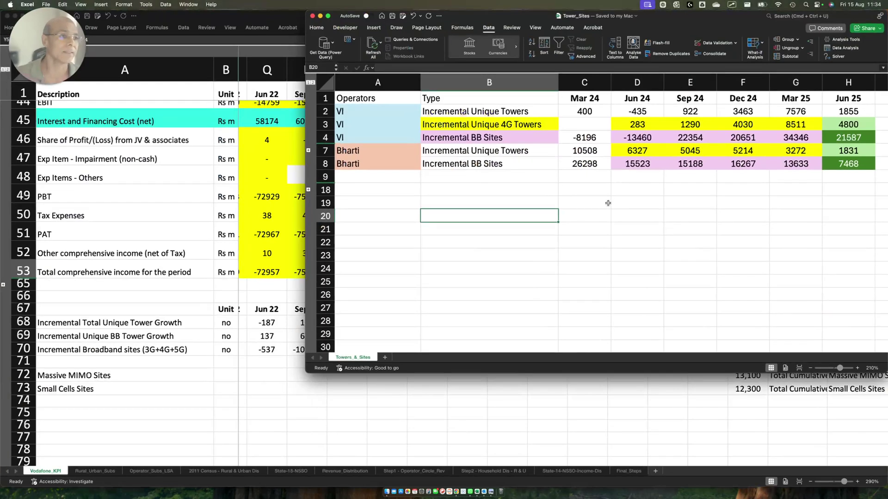
left_click(674, 23)
double_click(674, 23)
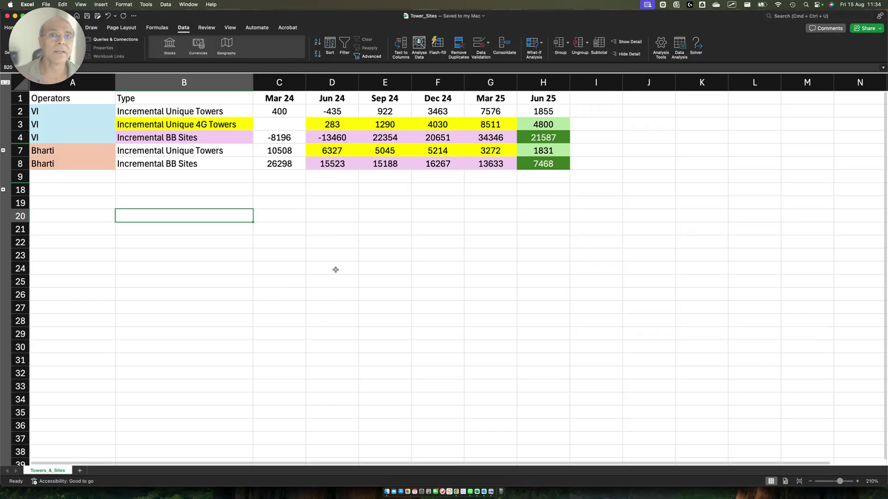
Enlarge the Towers_&_Sites sheet to 290% and review the Bharti operator rows and the quarter headings from Mar 24 to Jun 25.
left_click(858, 483)
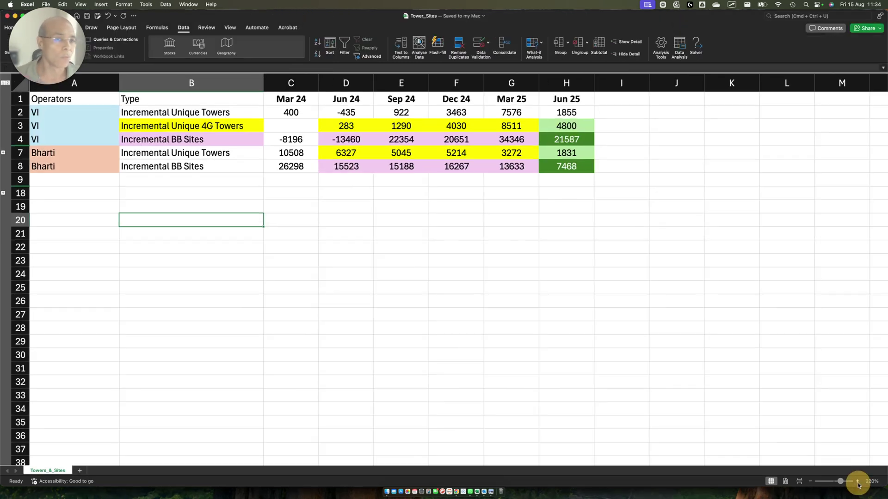
left_click(858, 482)
left_click(858, 482)
left_click(858, 483)
left_click(857, 482)
left_click(857, 482)
left_click(858, 483)
left_click(857, 482)
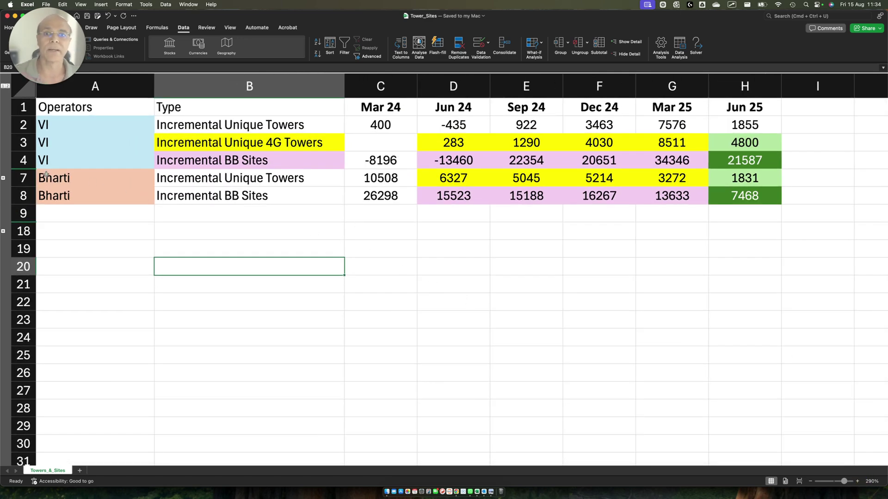
left_click_drag(24, 166, 168, 215)
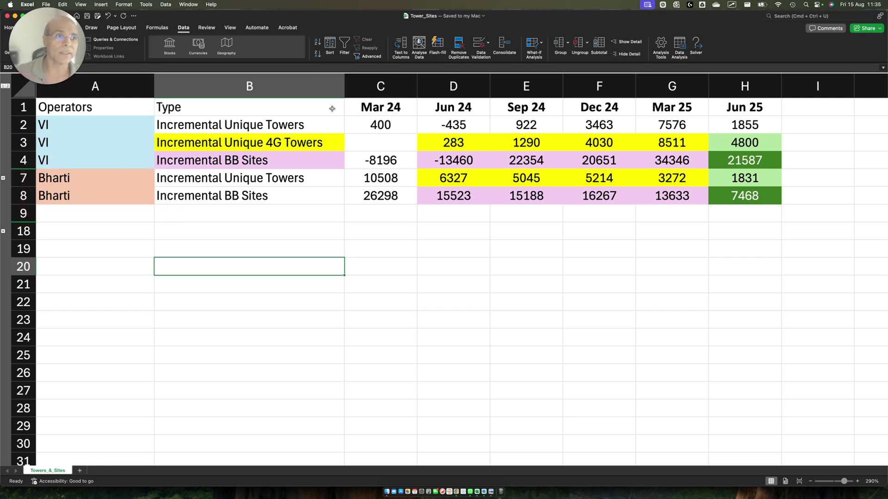
mouse_move(332, 93)
left_mouse_down()
mouse_move(450, 113)
mouse_move(800, 112)
left_mouse_up()
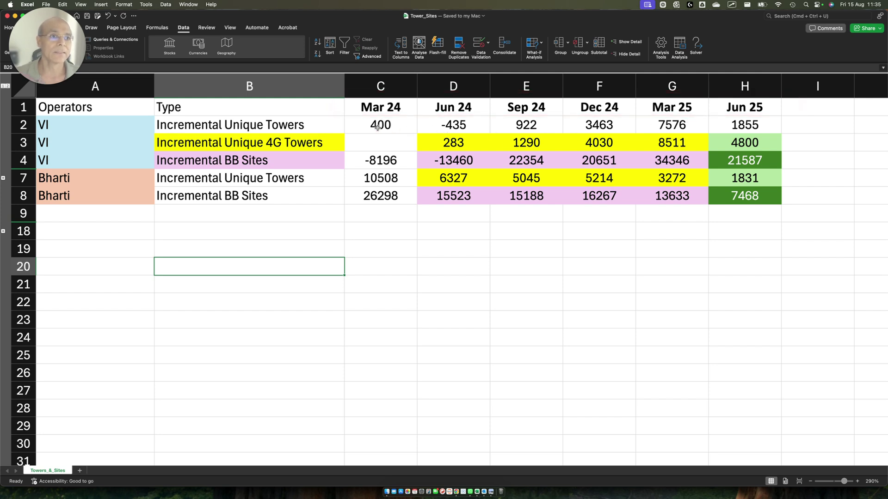
Compare VI's incremental unique towers in C2:H2 with its incremental unique 4G towers in D3:H3.
left_click_drag(381, 123, 731, 130)
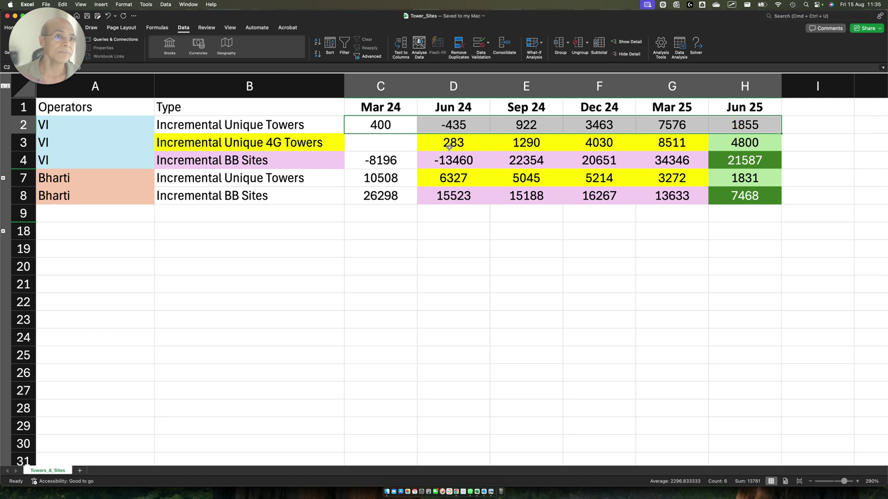
left_click_drag(449, 147, 754, 142)
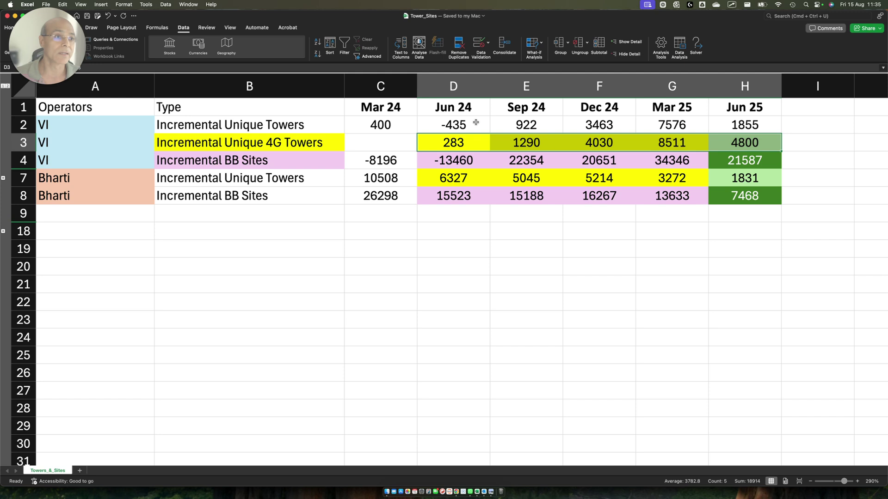
left_click_drag(358, 123, 518, 135)
left_click_drag(447, 144, 777, 140)
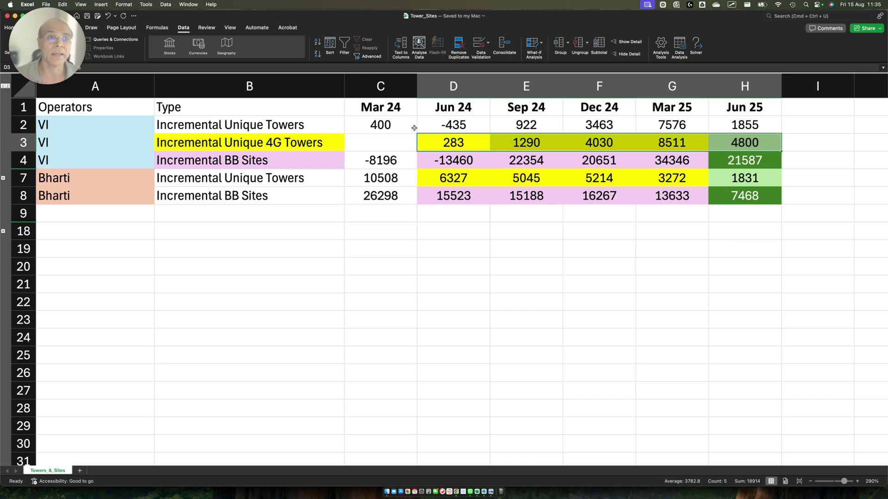
left_click_drag(374, 126, 726, 127)
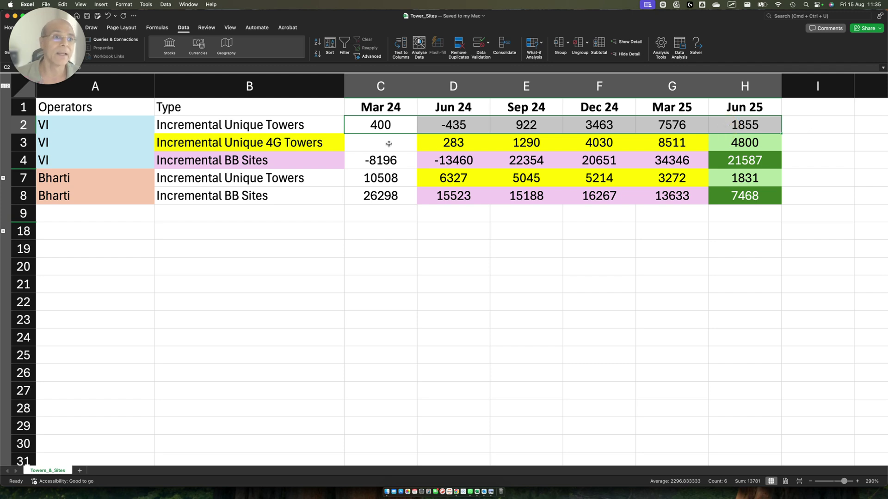
left_click(426, 145)
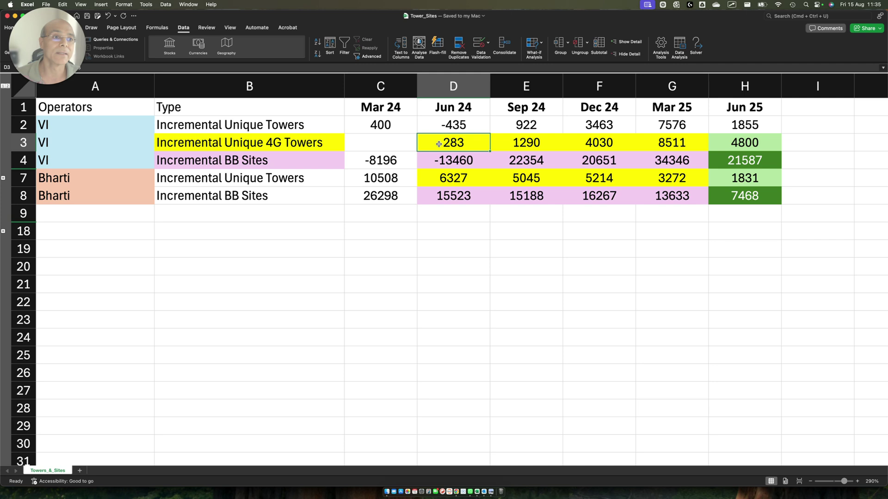
left_click_drag(436, 142, 731, 145)
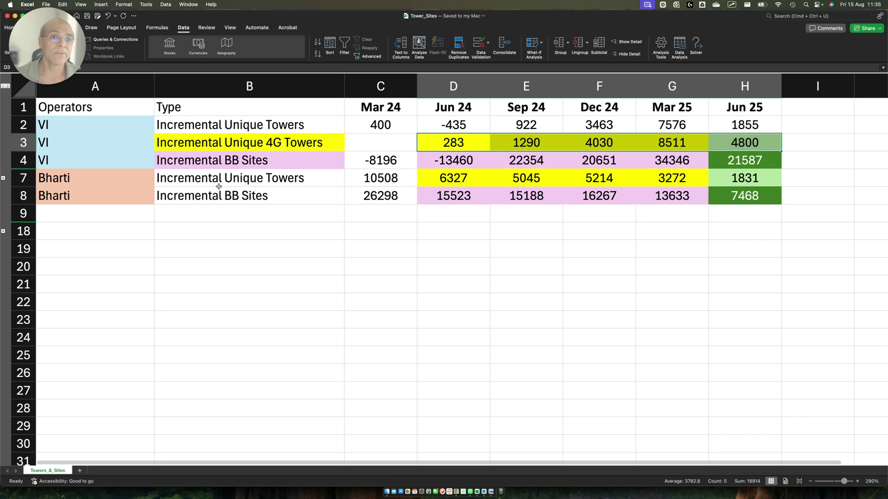
Compare Bharti's incremental unique towers in C7:H7 with VI's incremental unique towers in C2:H2.
left_click_drag(131, 169, 324, 186)
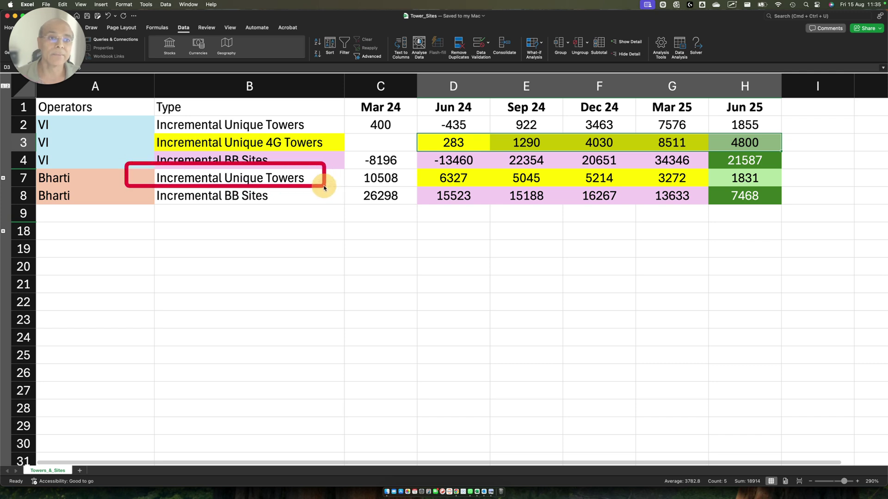
left_click(370, 180)
left_click_drag(375, 181, 733, 174)
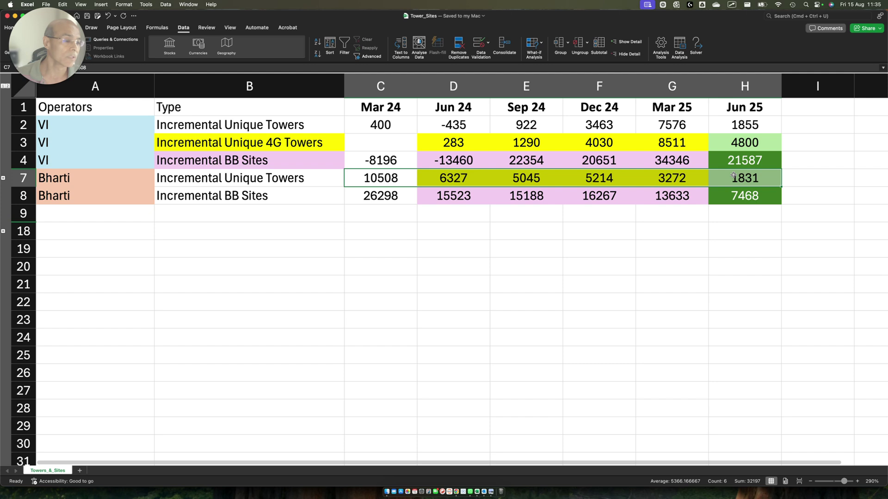
left_click_drag(379, 126, 745, 126)
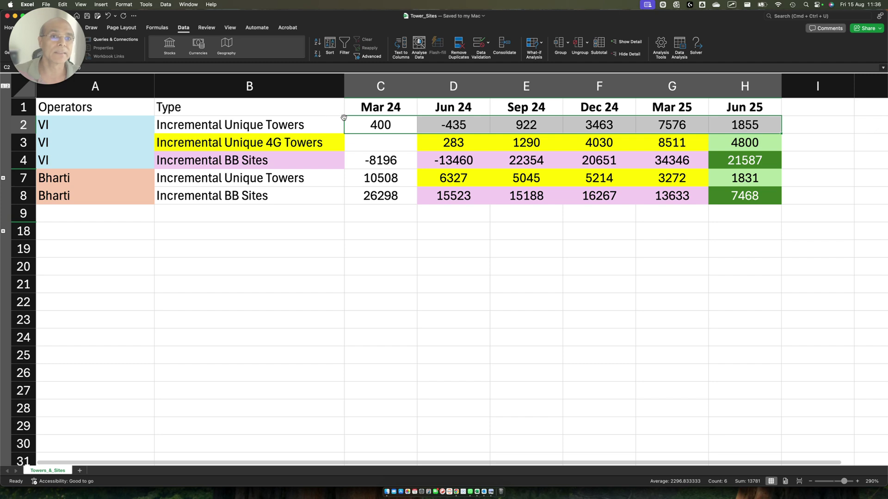
mouse_move(341, 109)
left_mouse_down()
mouse_move(485, 122)
mouse_move(822, 127)
left_mouse_up()
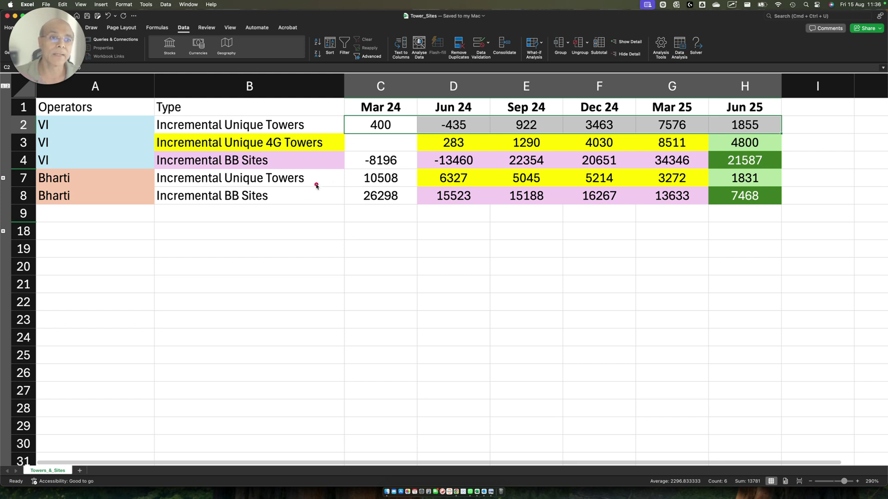
Compare the incremental BB sites of VI in E4:H4 and Bharti in E8:H8, and review the whole table.
mouse_move(315, 184)
left_mouse_down()
mouse_move(550, 218)
mouse_move(839, 225)
left_mouse_up()
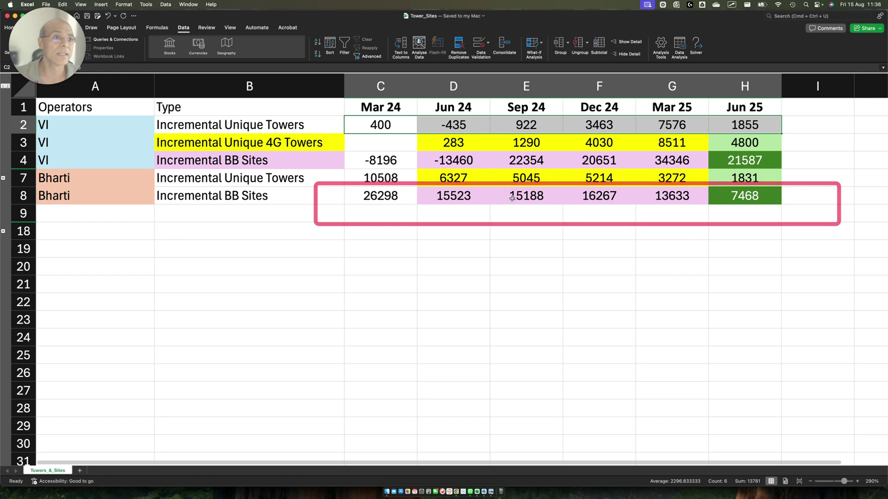
left_click(519, 164)
left_click_drag(519, 165, 745, 165)
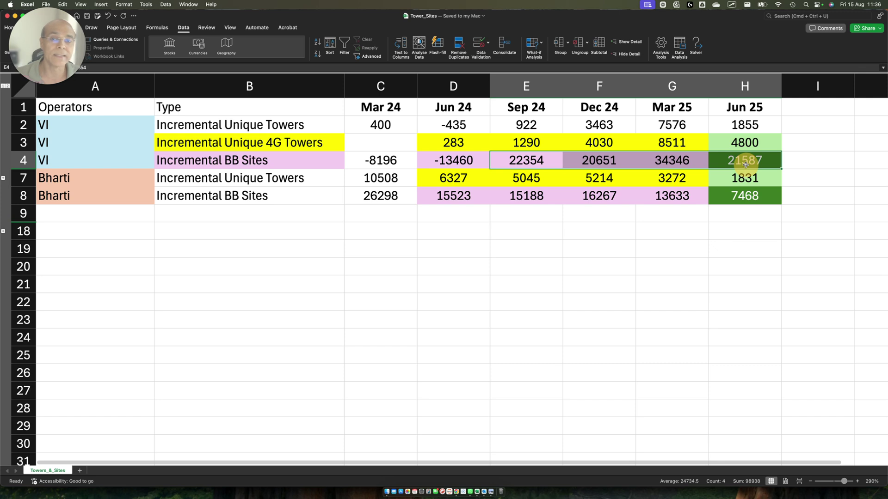
left_click_drag(527, 197, 730, 194)
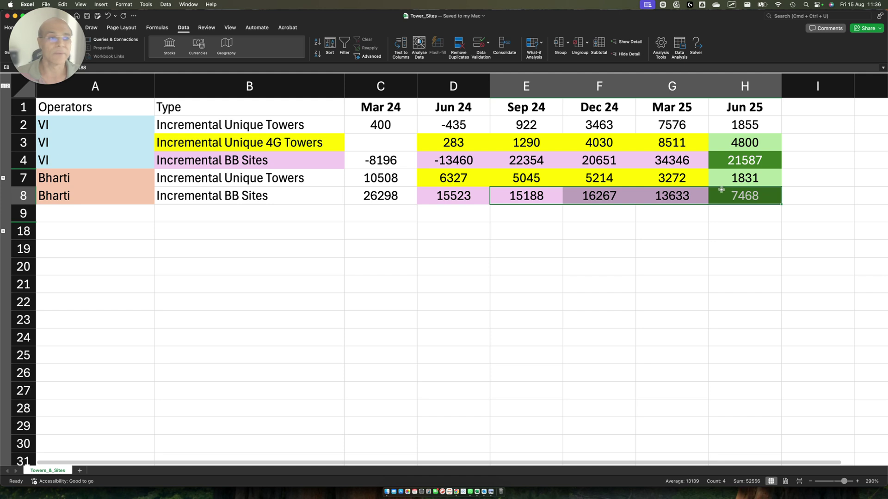
mouse_move(494, 143)
left_mouse_down()
mouse_move(530, 165)
mouse_move(797, 169)
left_mouse_up()
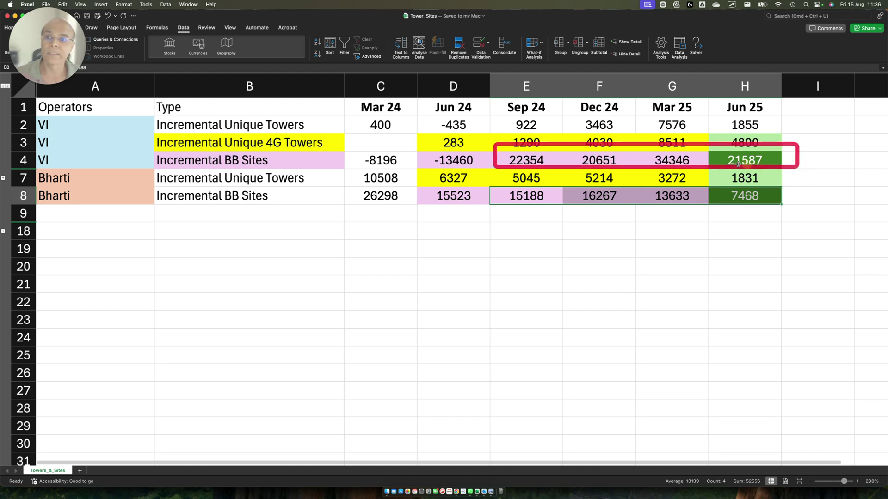
left_click_drag(493, 178, 827, 221)
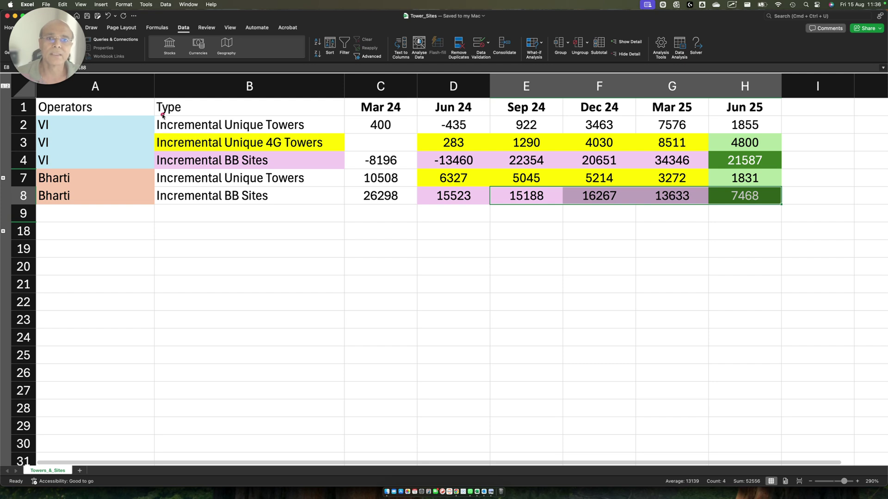
mouse_move(132, 93)
left_mouse_down()
mouse_move(437, 139)
mouse_move(852, 230)
left_mouse_up()
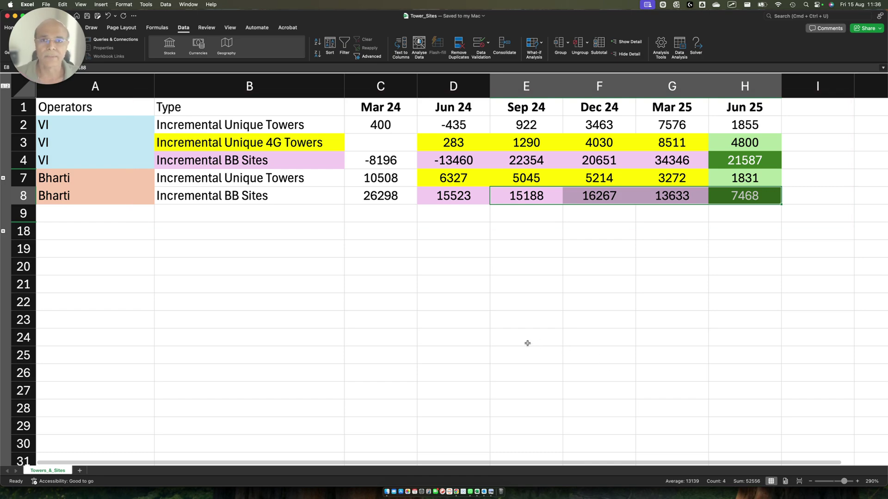
Switch back to the VI-KPI workbook and view the subscriber base and ARPU rows at the start of the Vodafone_KPI sheet.
key("ctrl+Up")
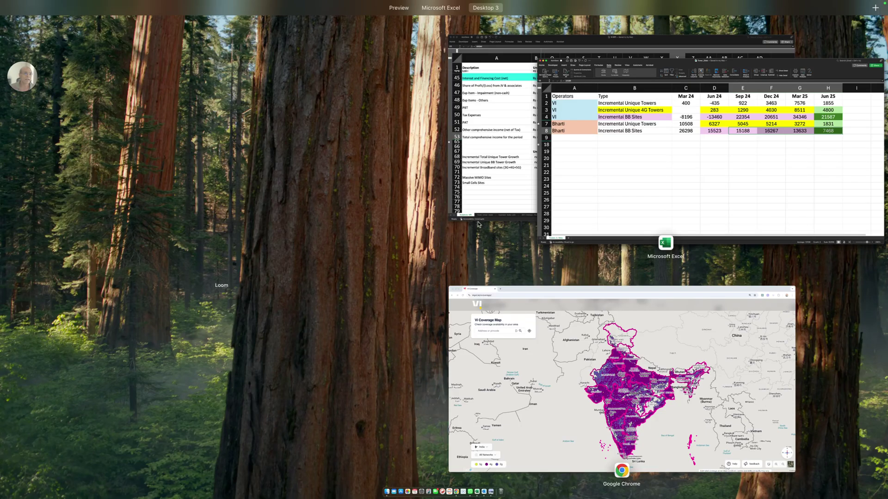
left_click(509, 179)
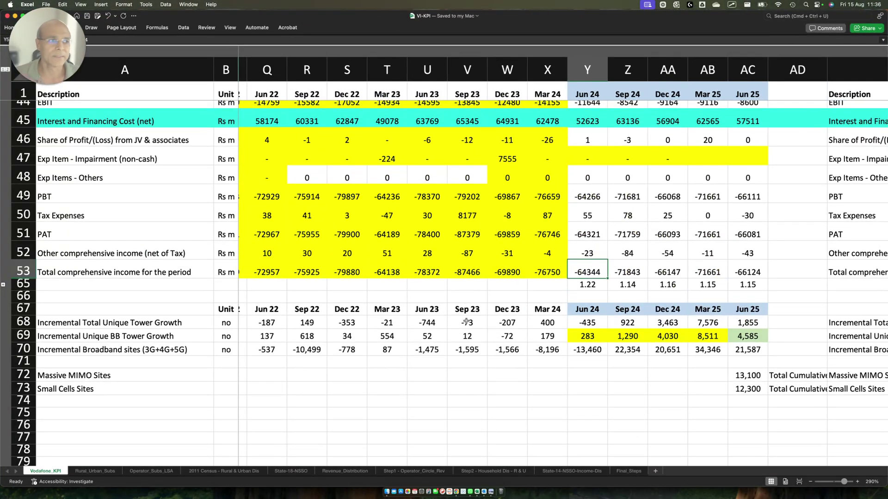
scroll(466, 323, "up", 15)
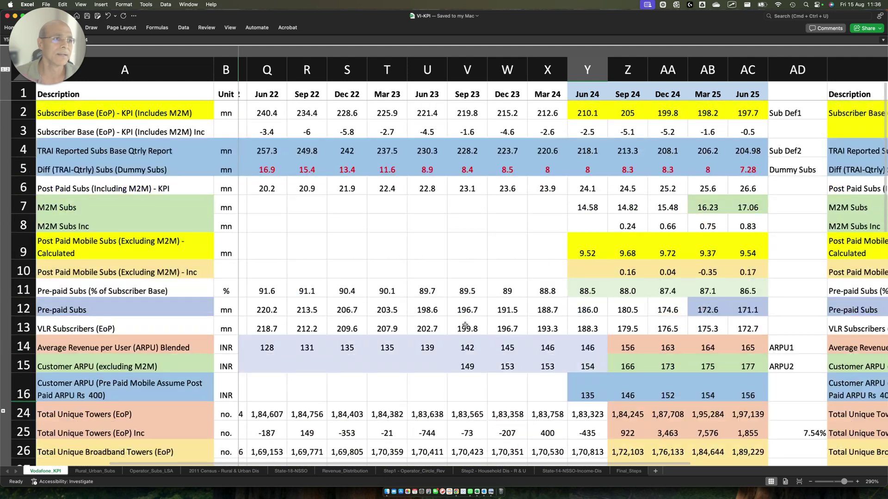